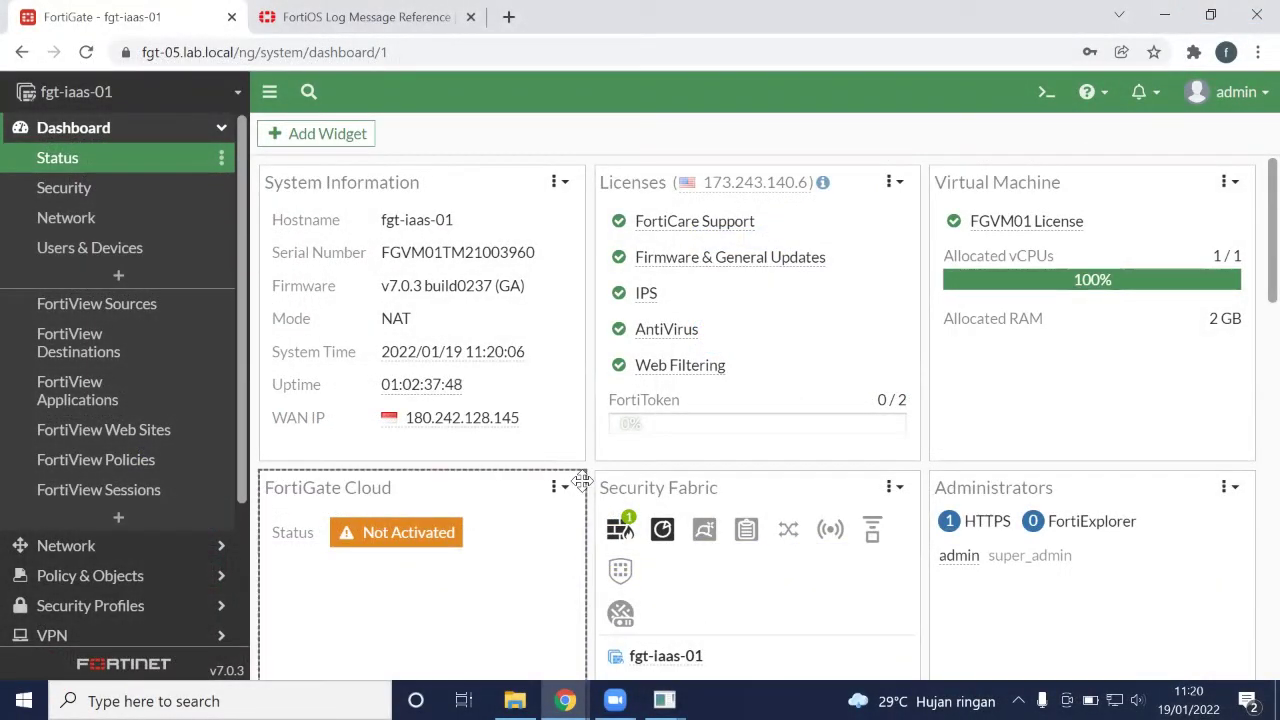
Go to Security Fabric > Automation and show the Trigger list
scroll(126, 400, "down", 2)
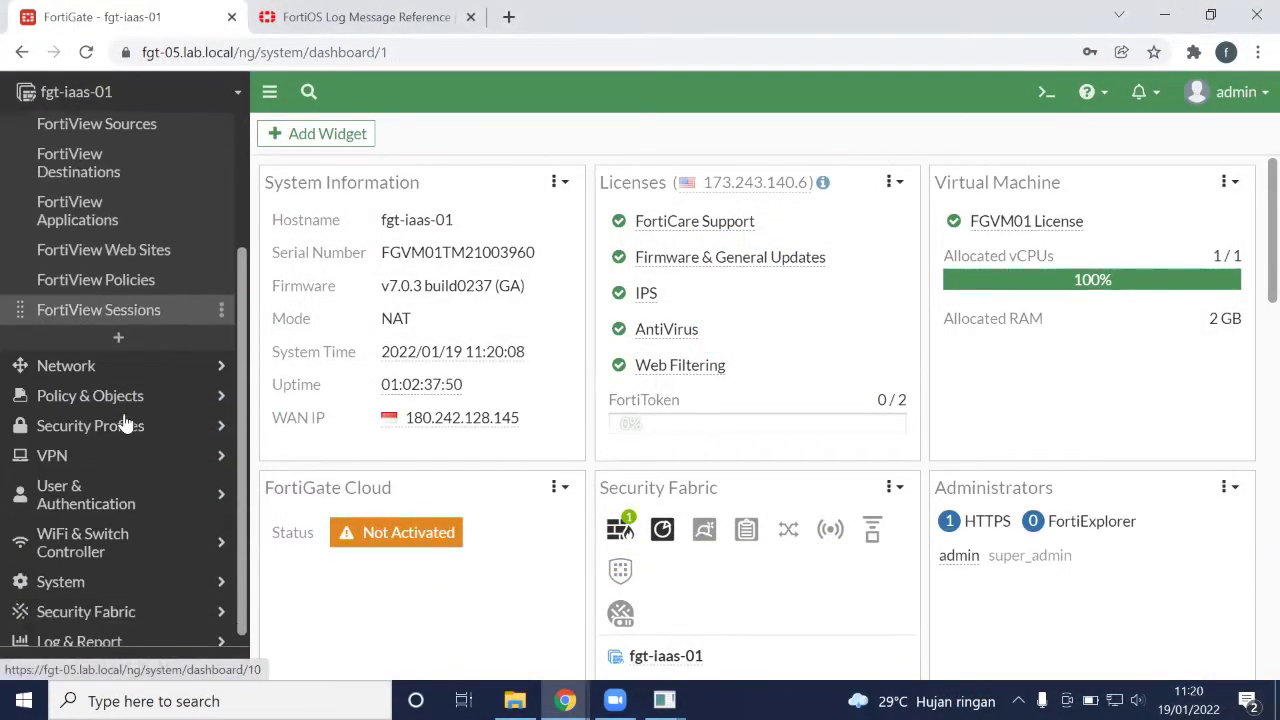
left_click(205, 601)
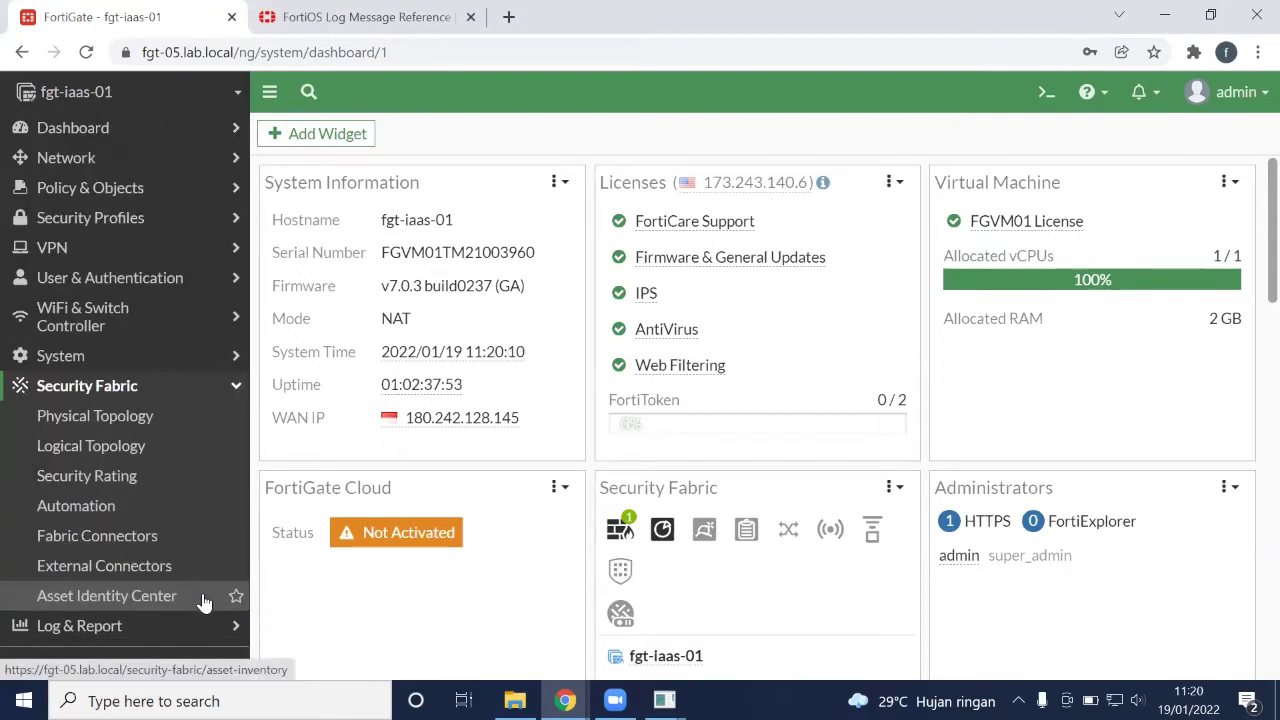
left_click(141, 510)
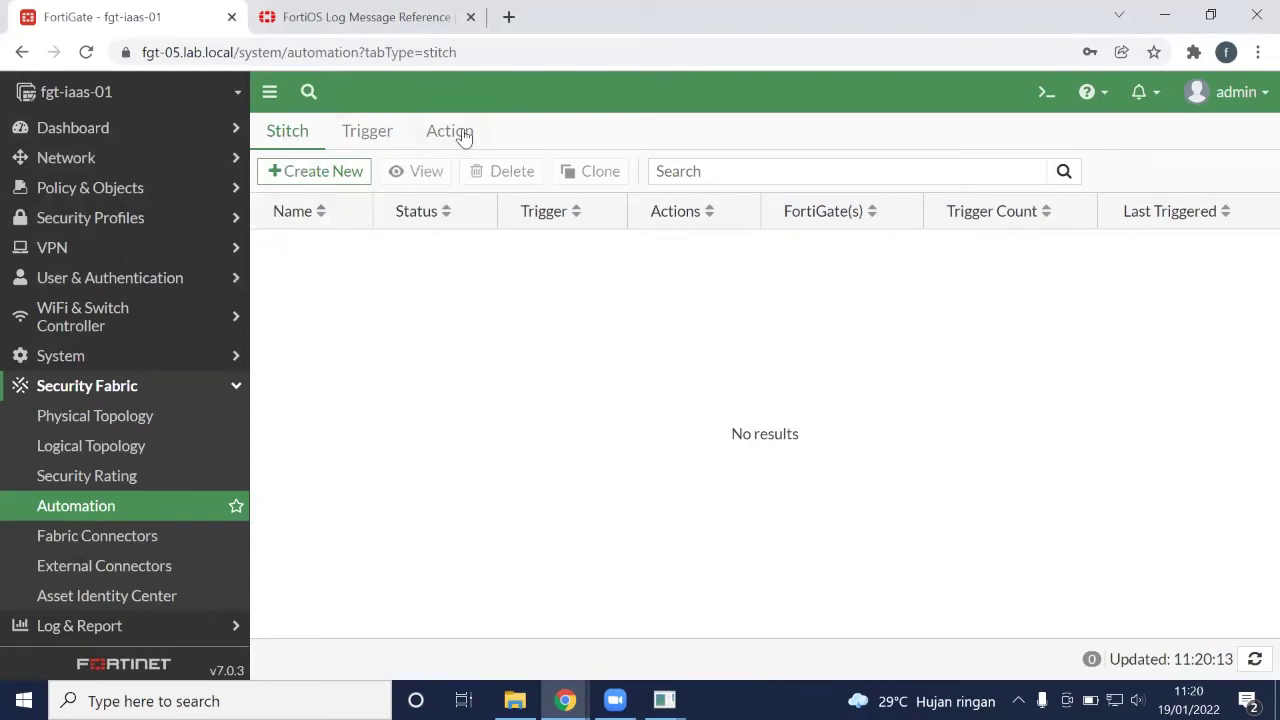
left_click(370, 133)
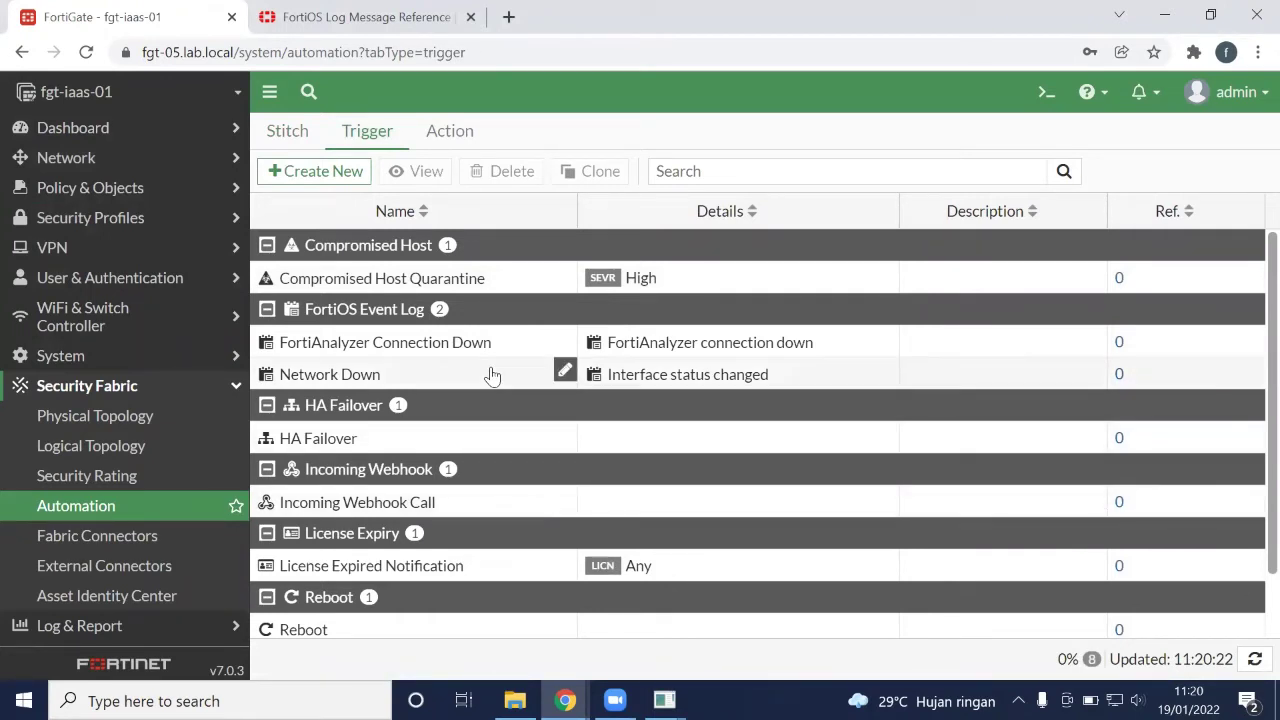
Create a FortiOS Event Log trigger 'Login Successful' for the Admin login successful event
left_click(330, 175)
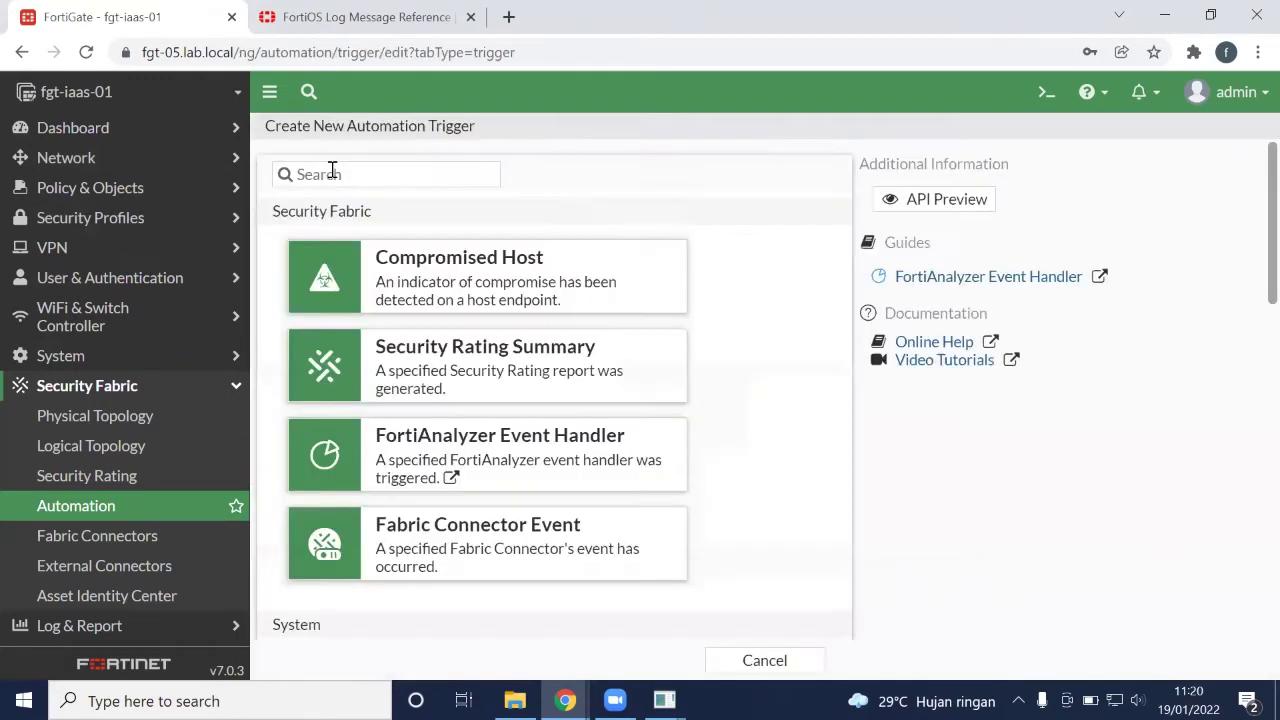
scroll(698, 410, "down", 2)
scroll(698, 410, "down", 8)
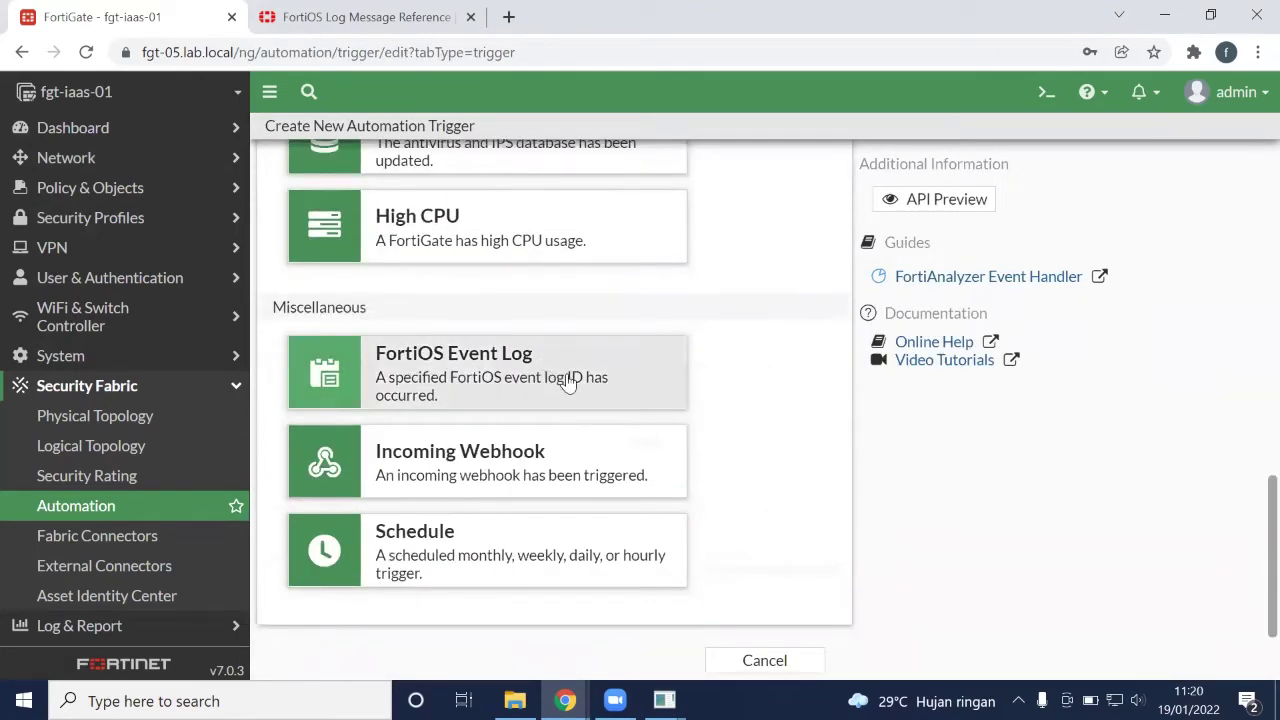
left_click(567, 383)
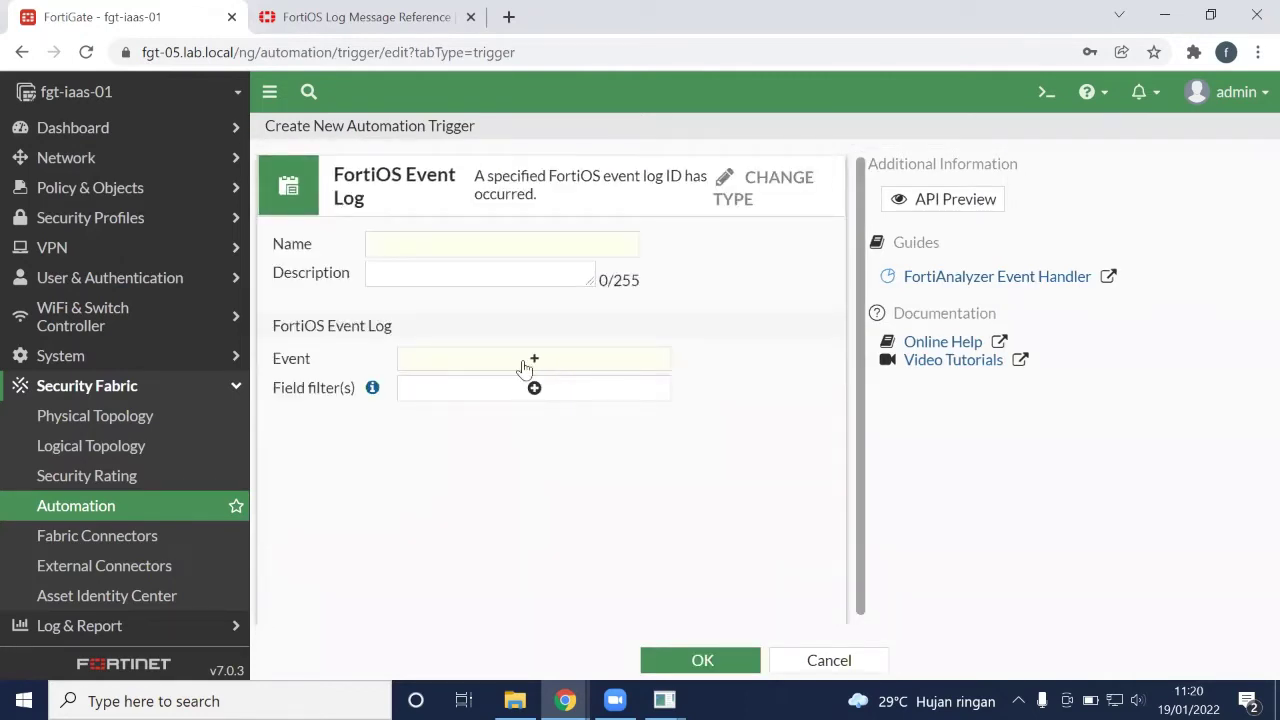
left_click(528, 360)
type("ad")
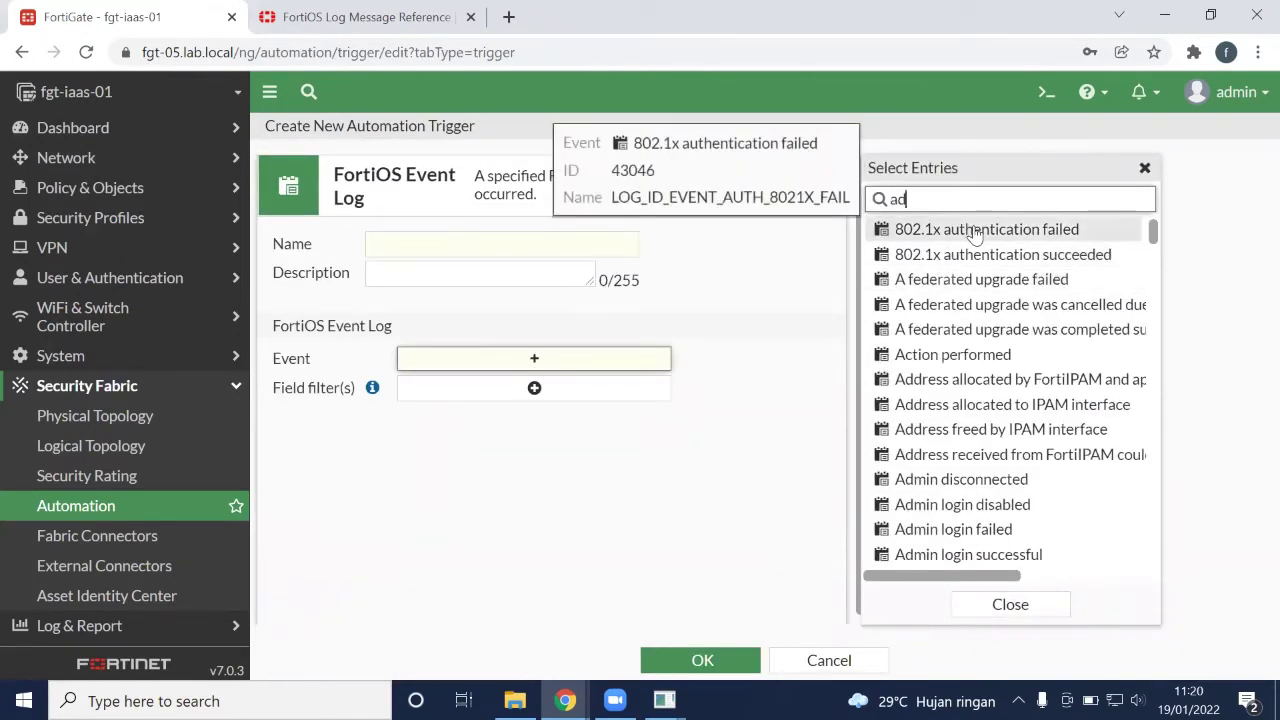
type("min login")
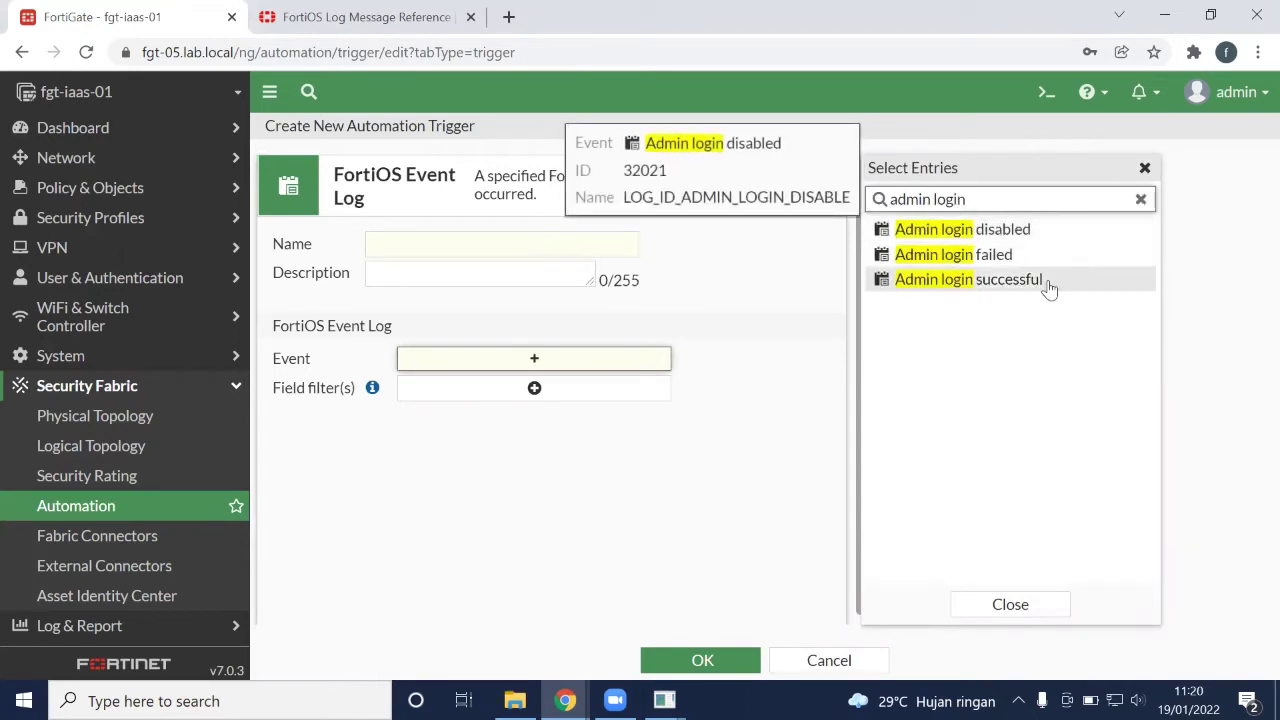
left_click(1047, 283)
left_click(492, 249)
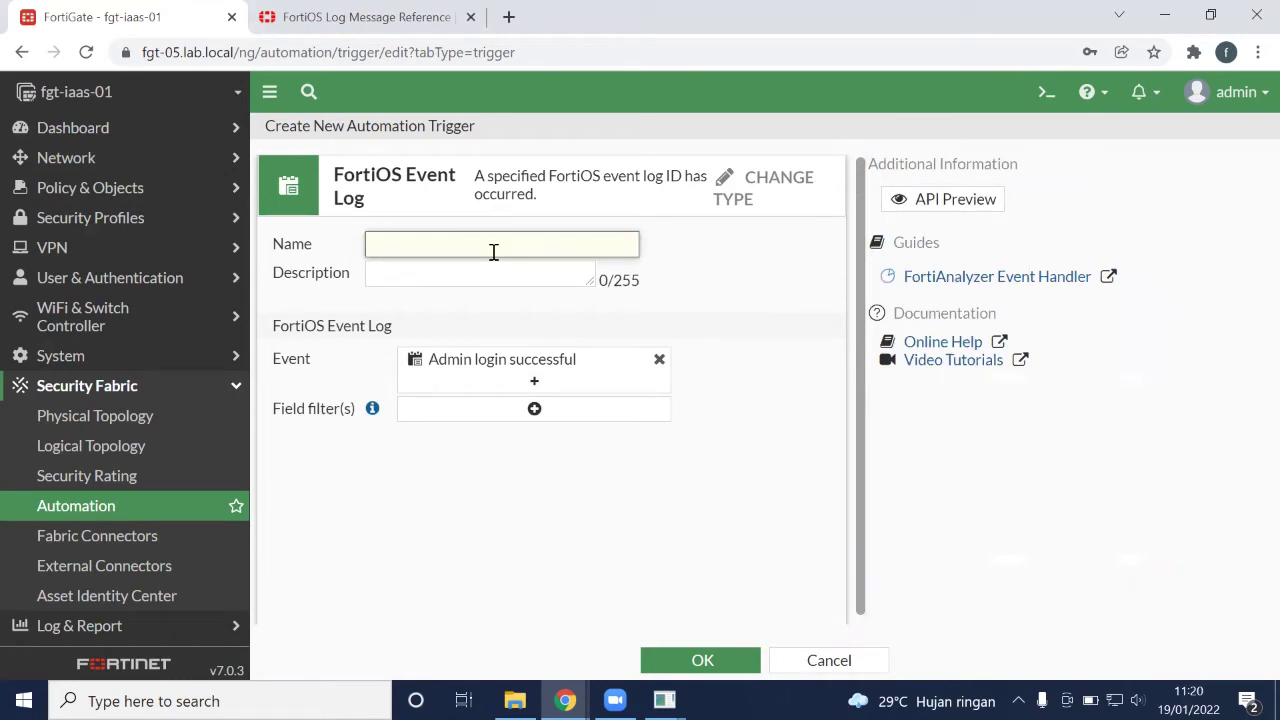
type("Login Successful")
left_click(702, 662)
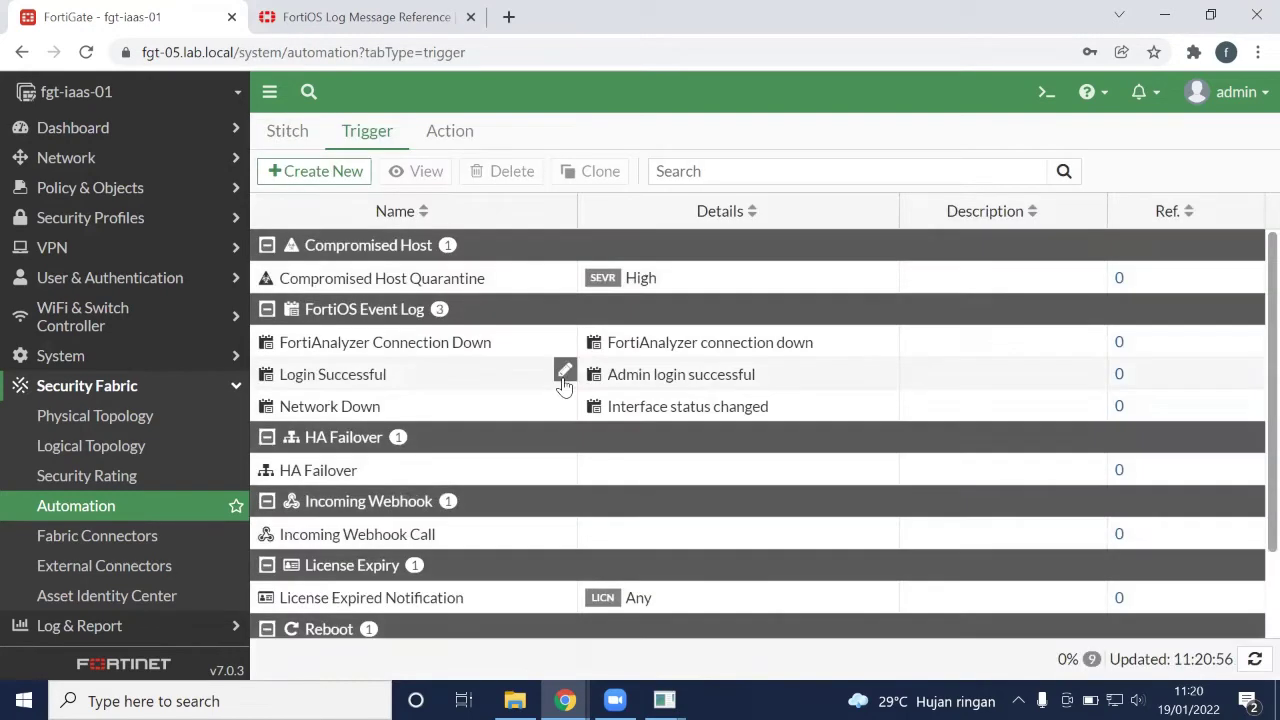
Create a FortiOS Event Log trigger 'Attr Configured' for the Attribute configured event
left_click(340, 174)
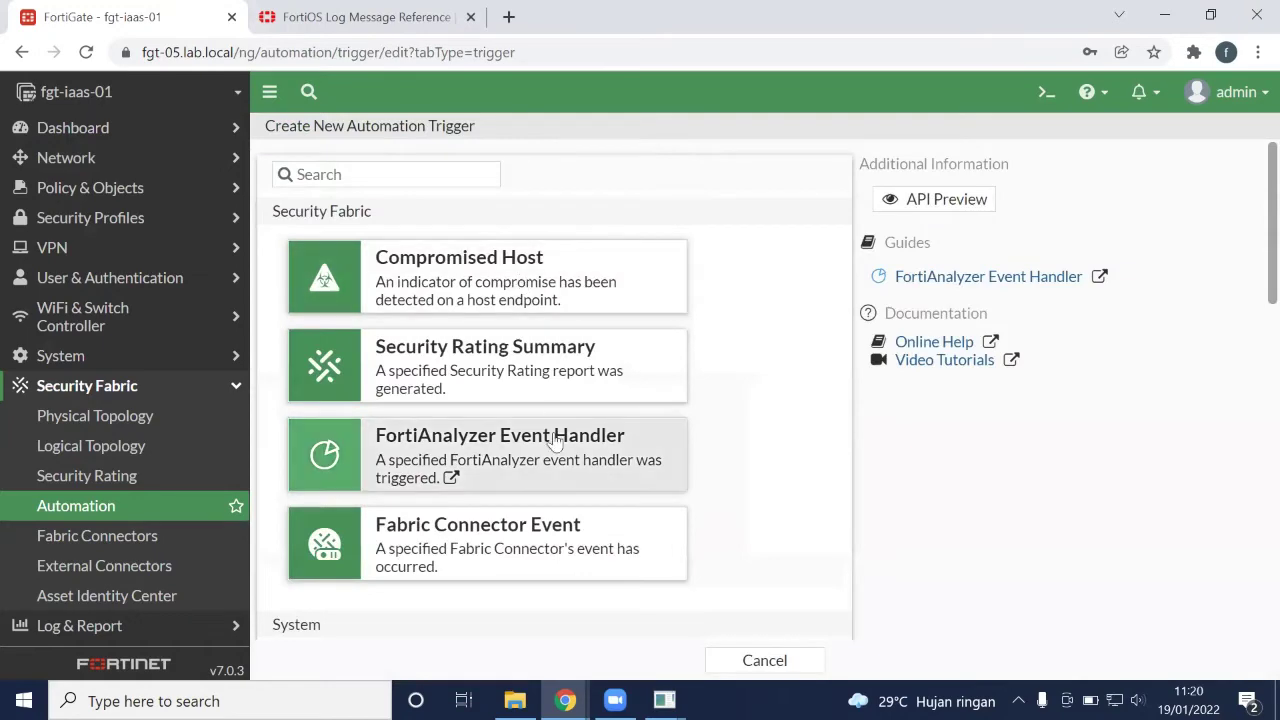
scroll(555, 443, "down", 10)
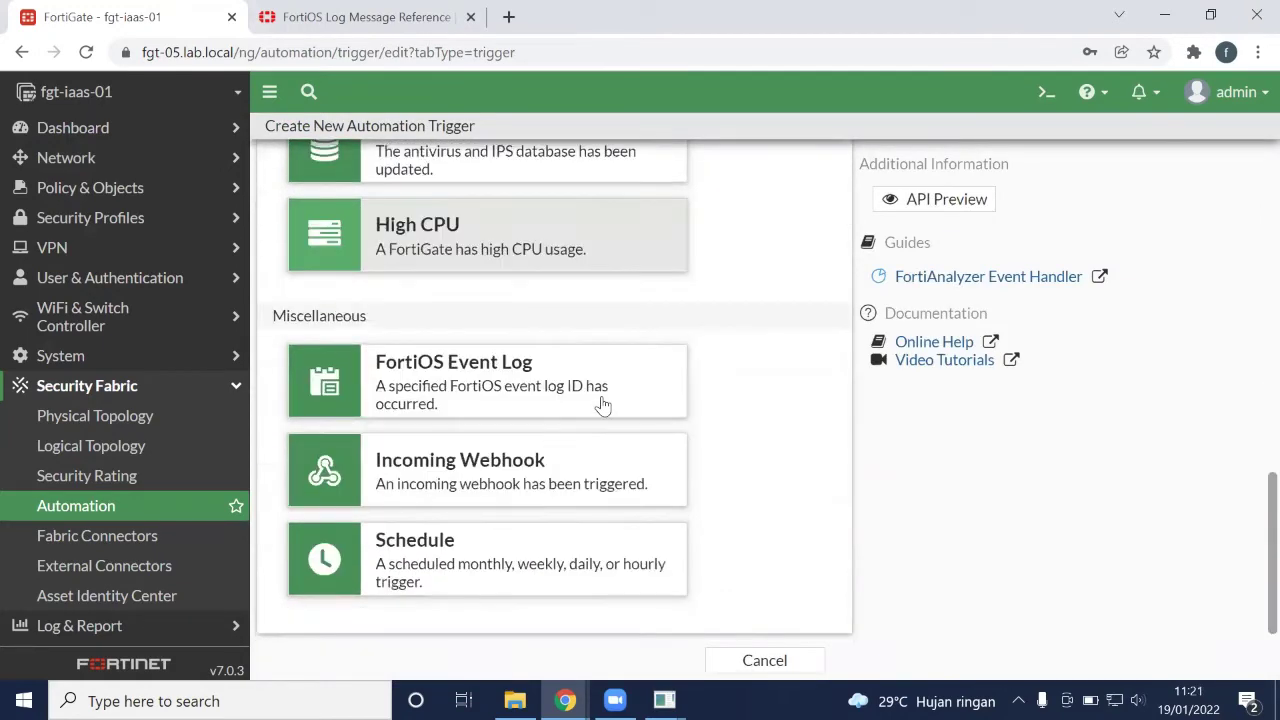
left_click(606, 394)
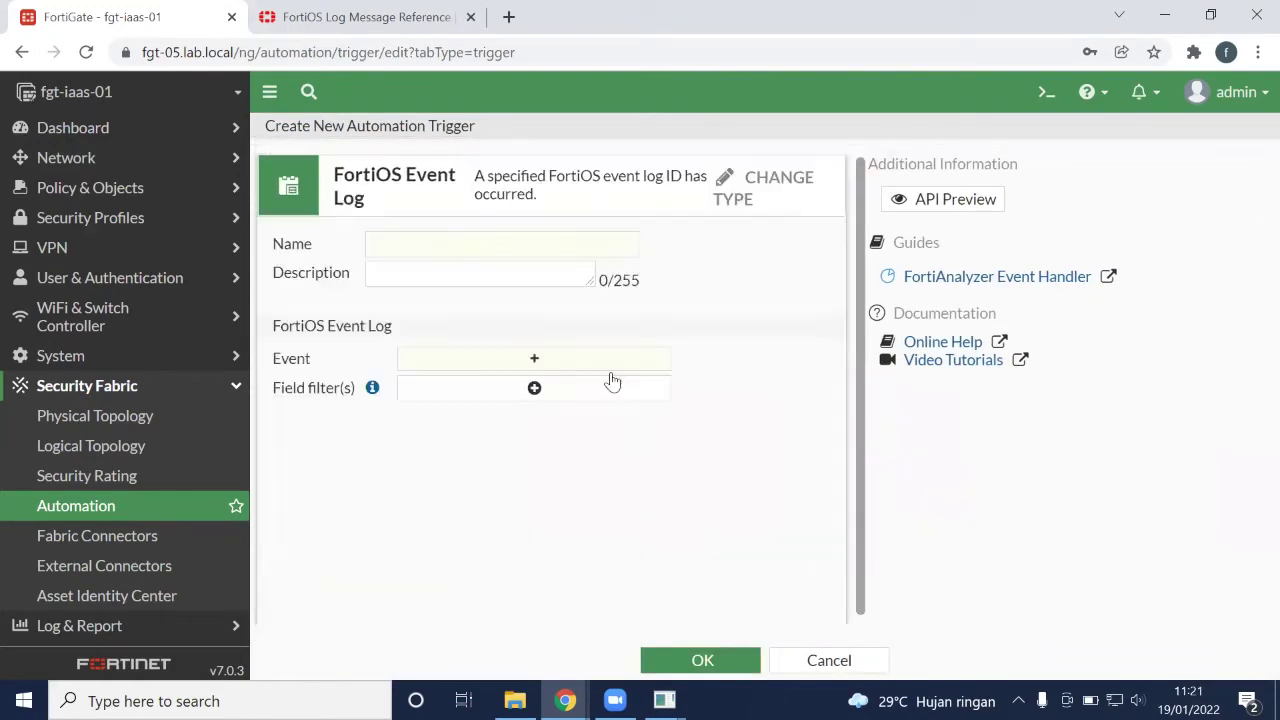
left_click(522, 362)
type("At")
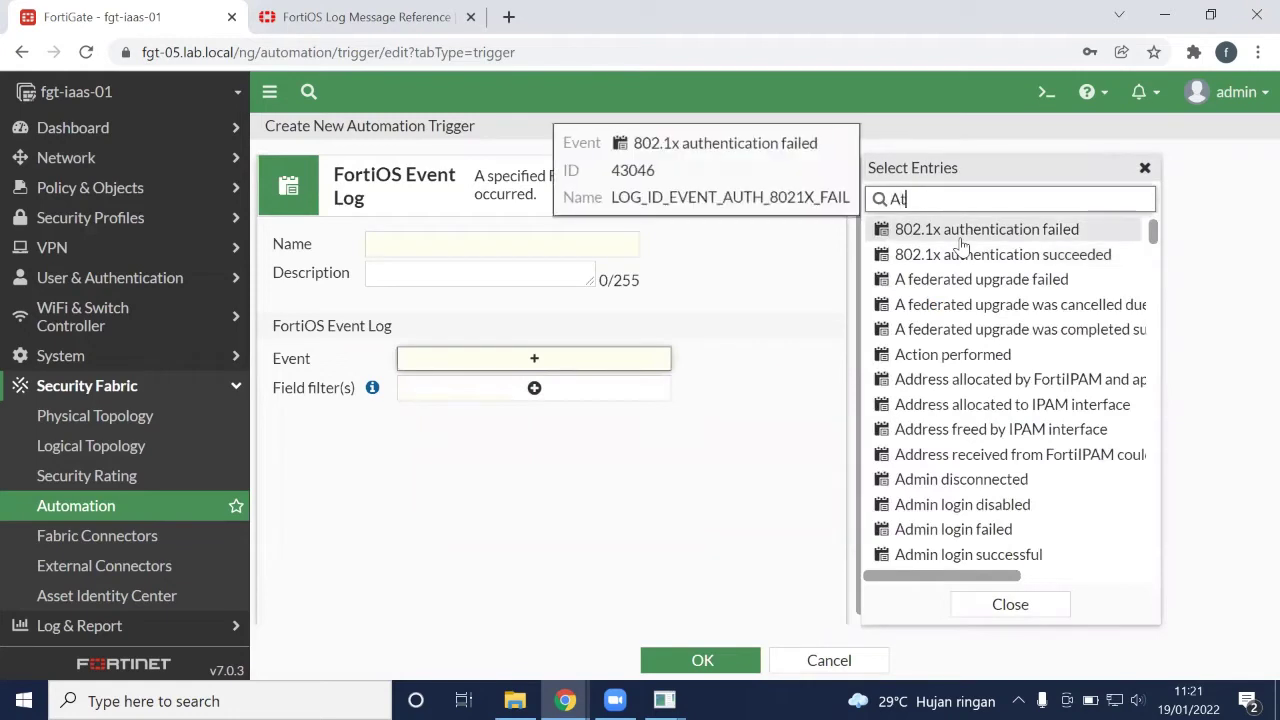
type("tri")
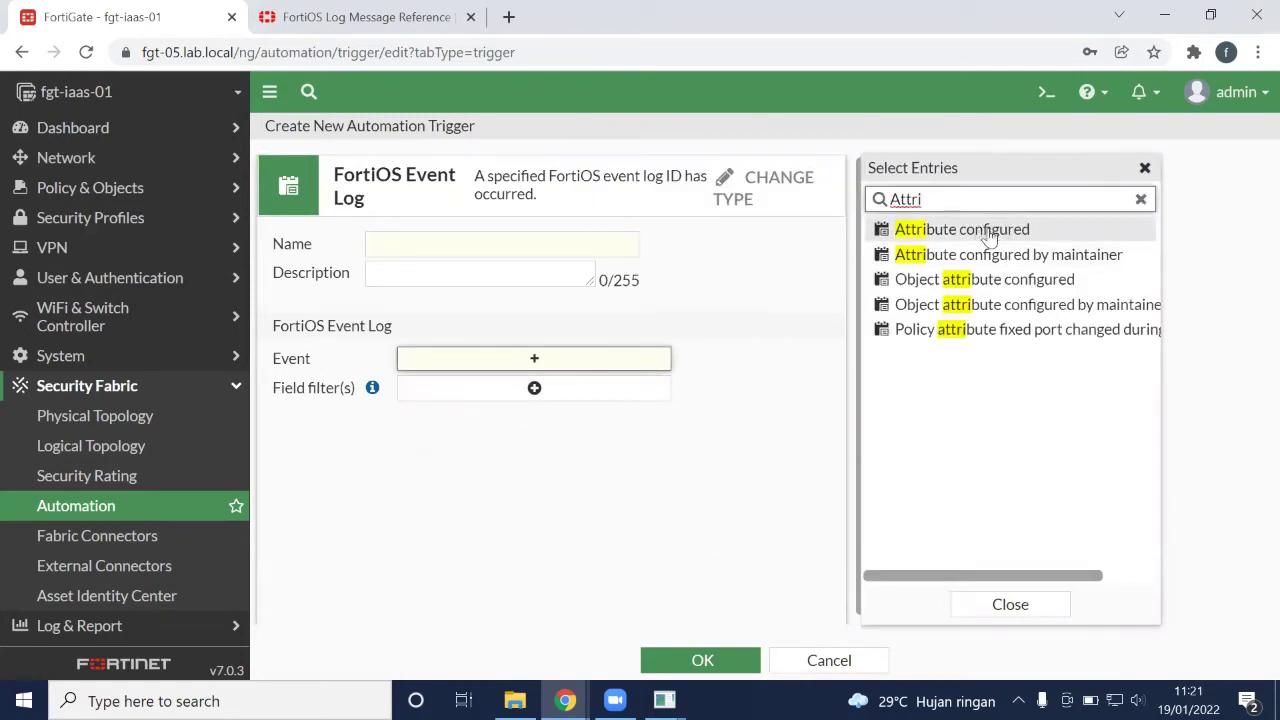
mouse_move(988, 235)
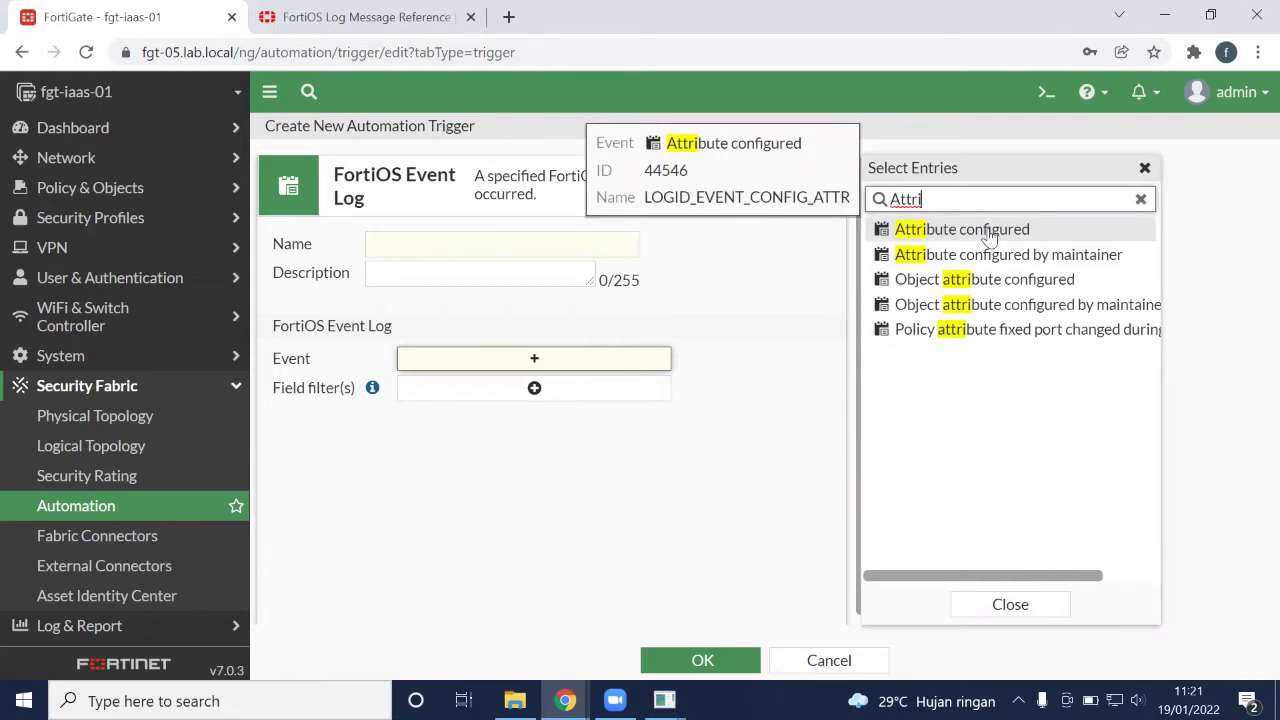
left_click(988, 232)
left_click(523, 243)
type("A")
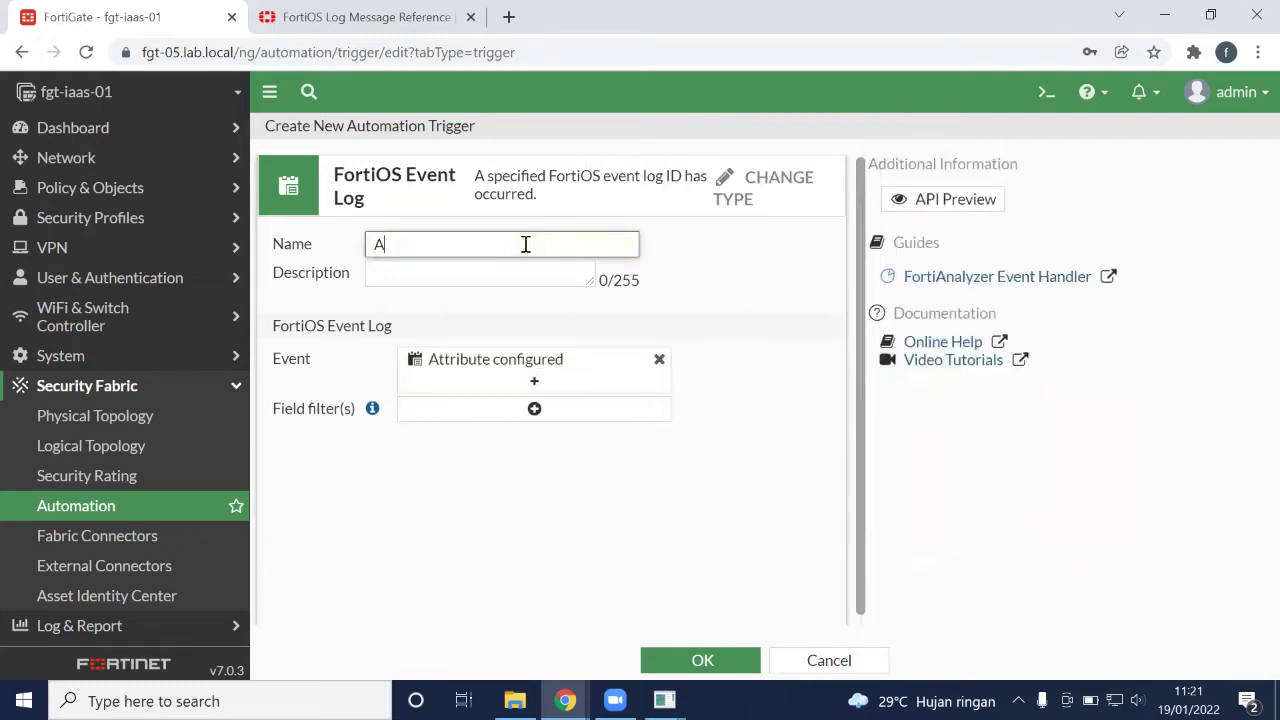
type("ttr COn")
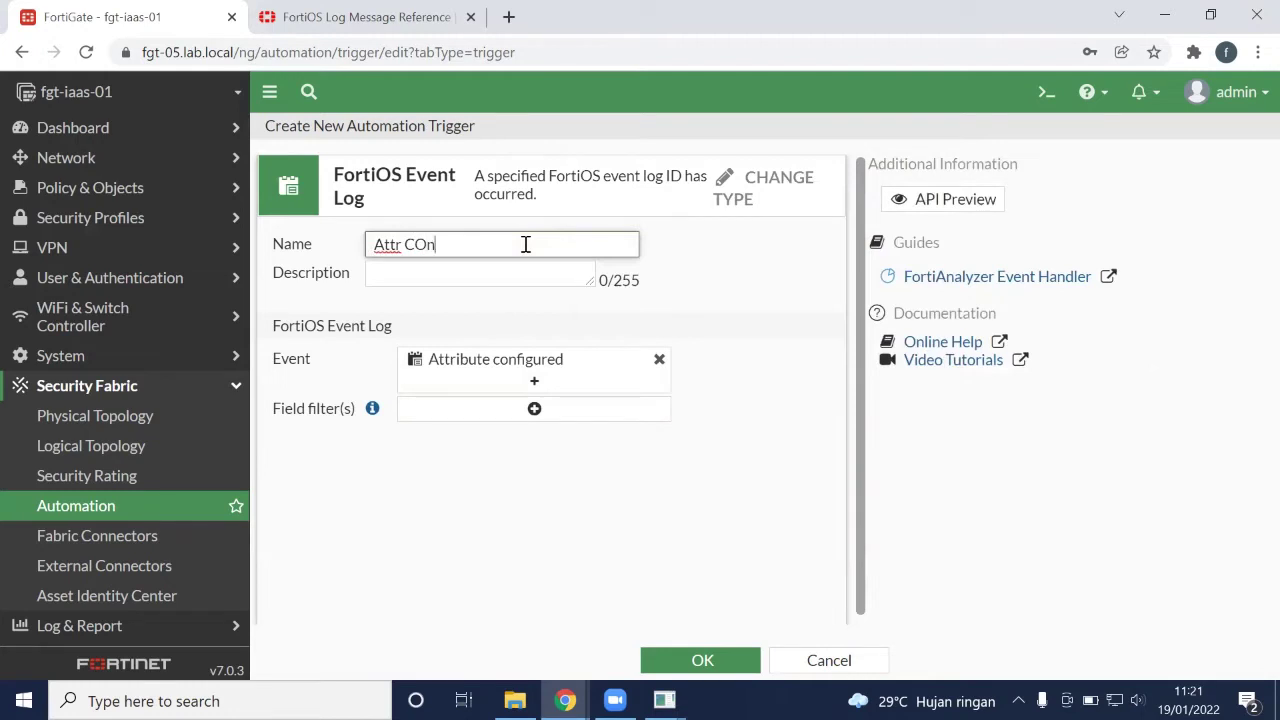
key("BackSpace")
key("BackSpace")
type("onfigure")
left_click(700, 661)
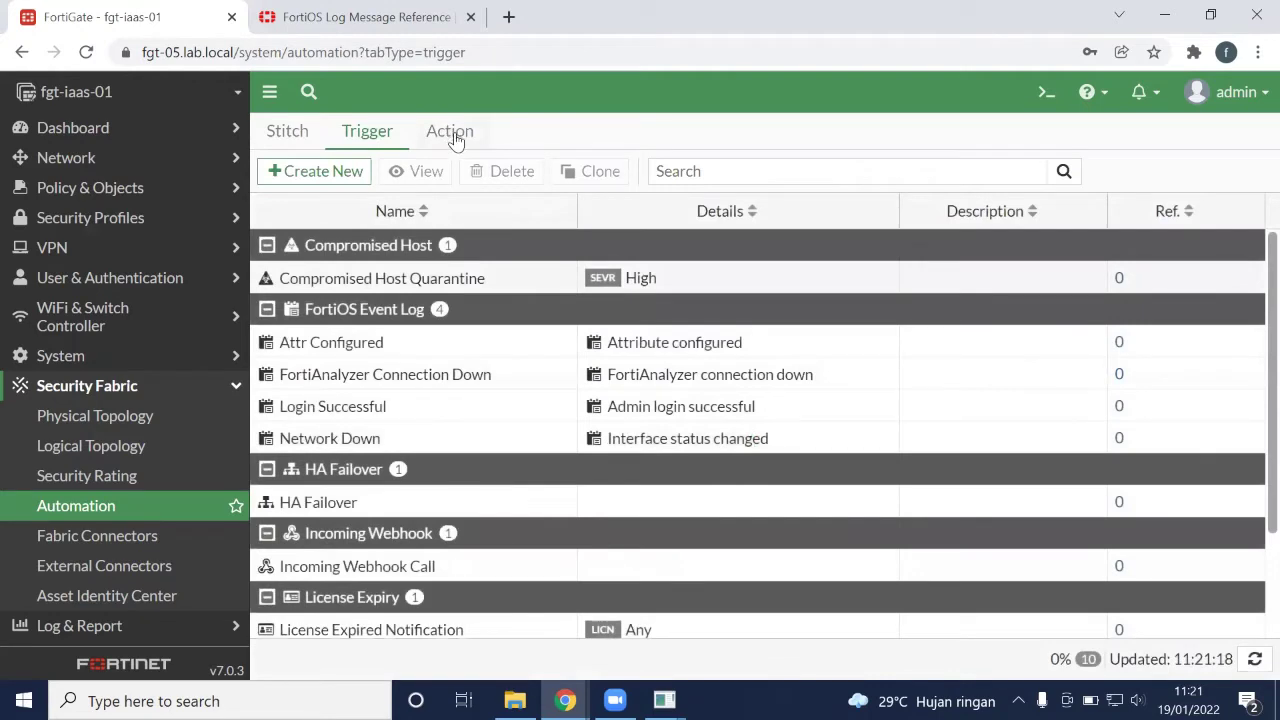
In the Action list, start a Microsoft Teams Notification action, then abandon it
left_click(452, 133)
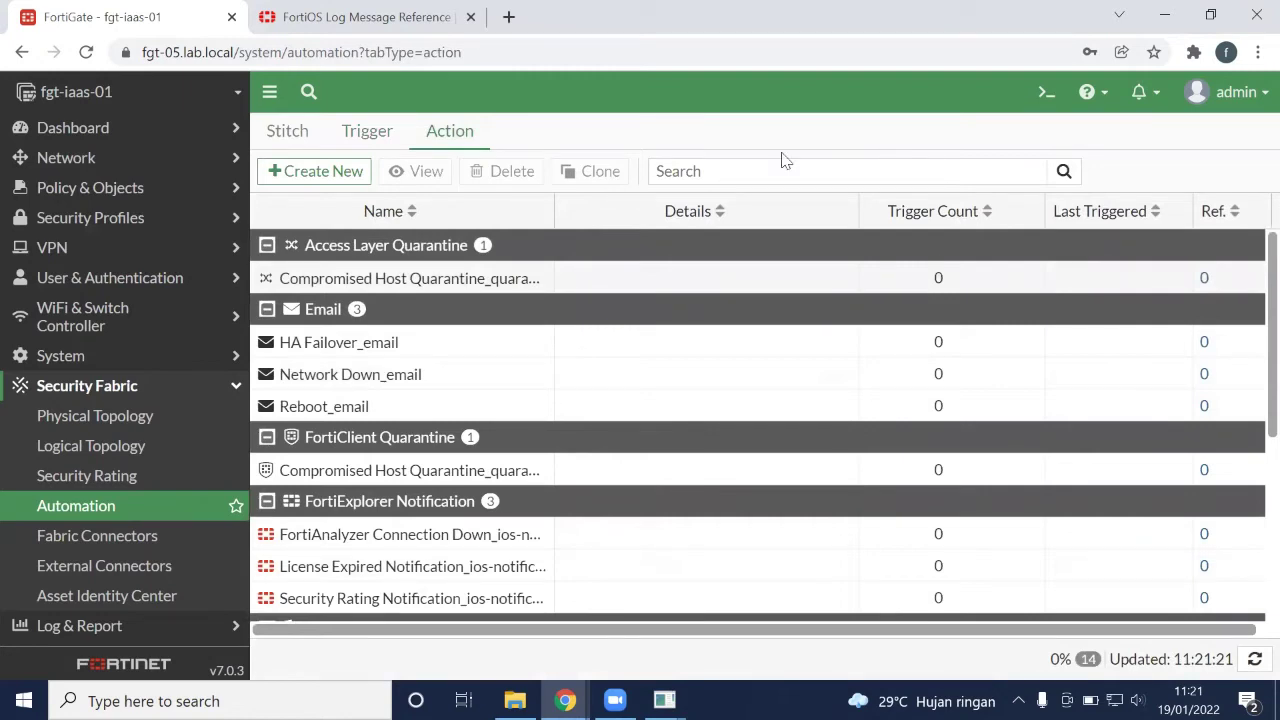
left_click(337, 170)
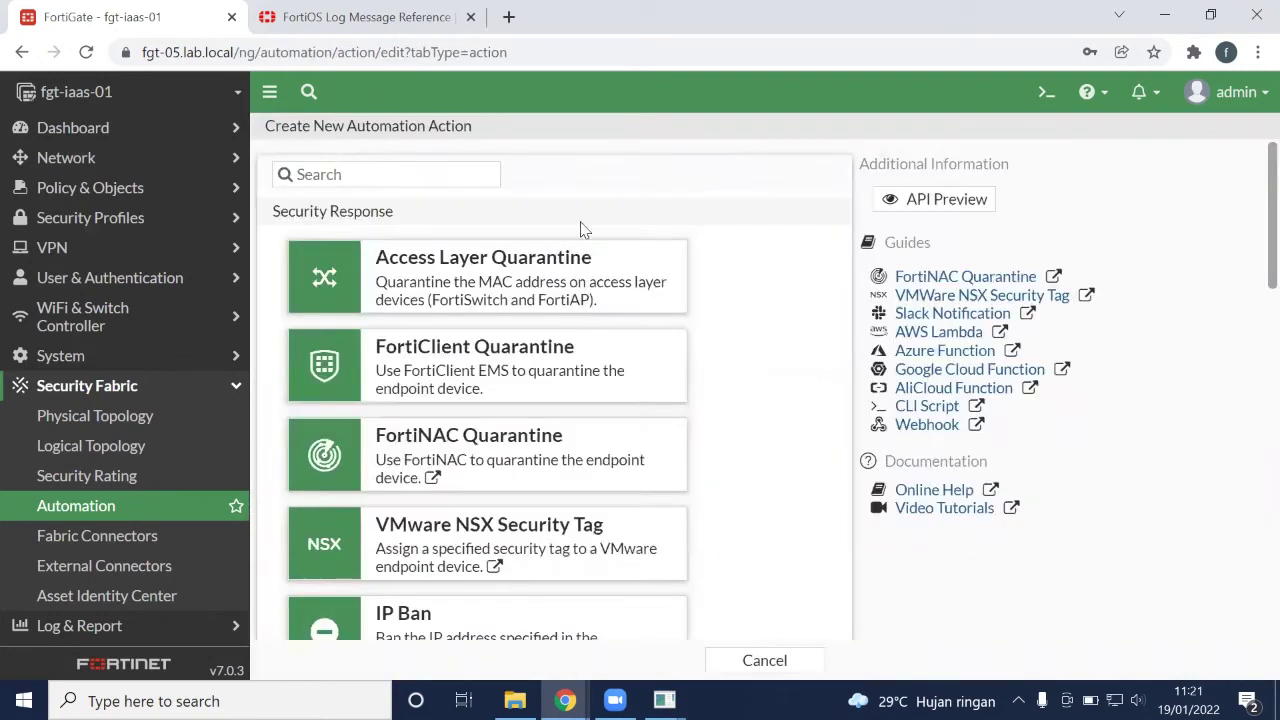
scroll(842, 344, "down", 7)
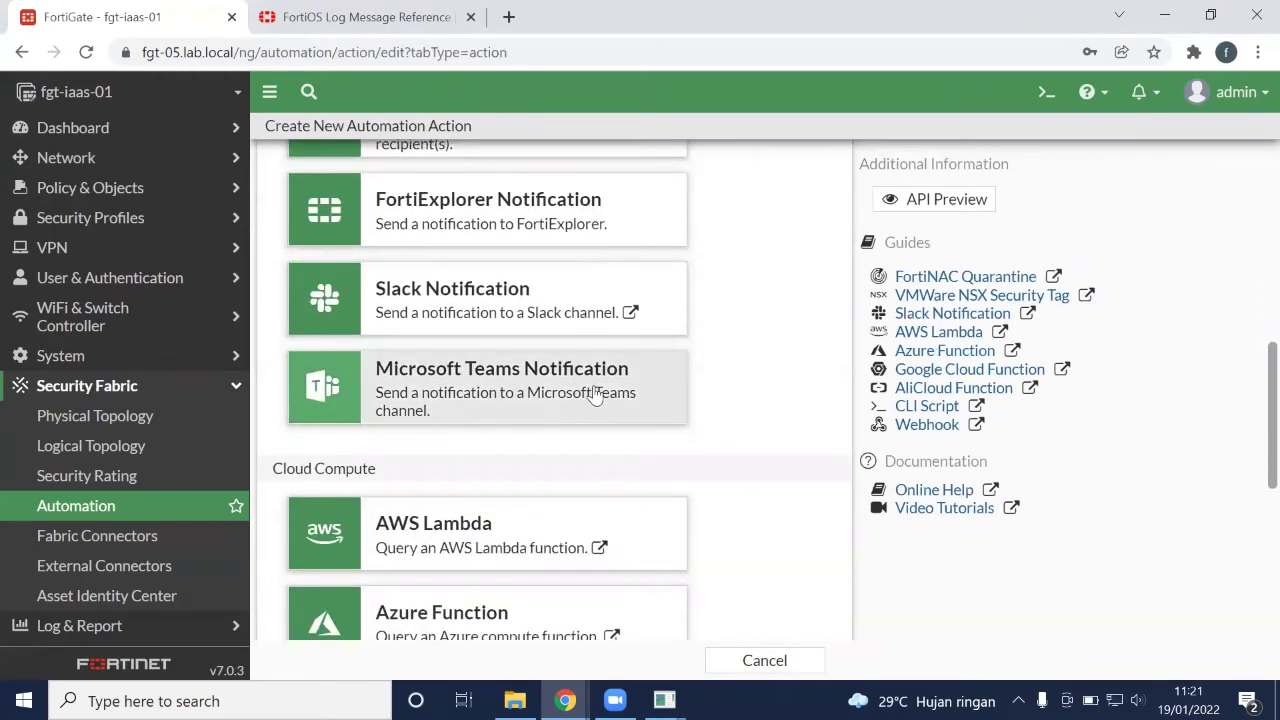
left_click(595, 393)
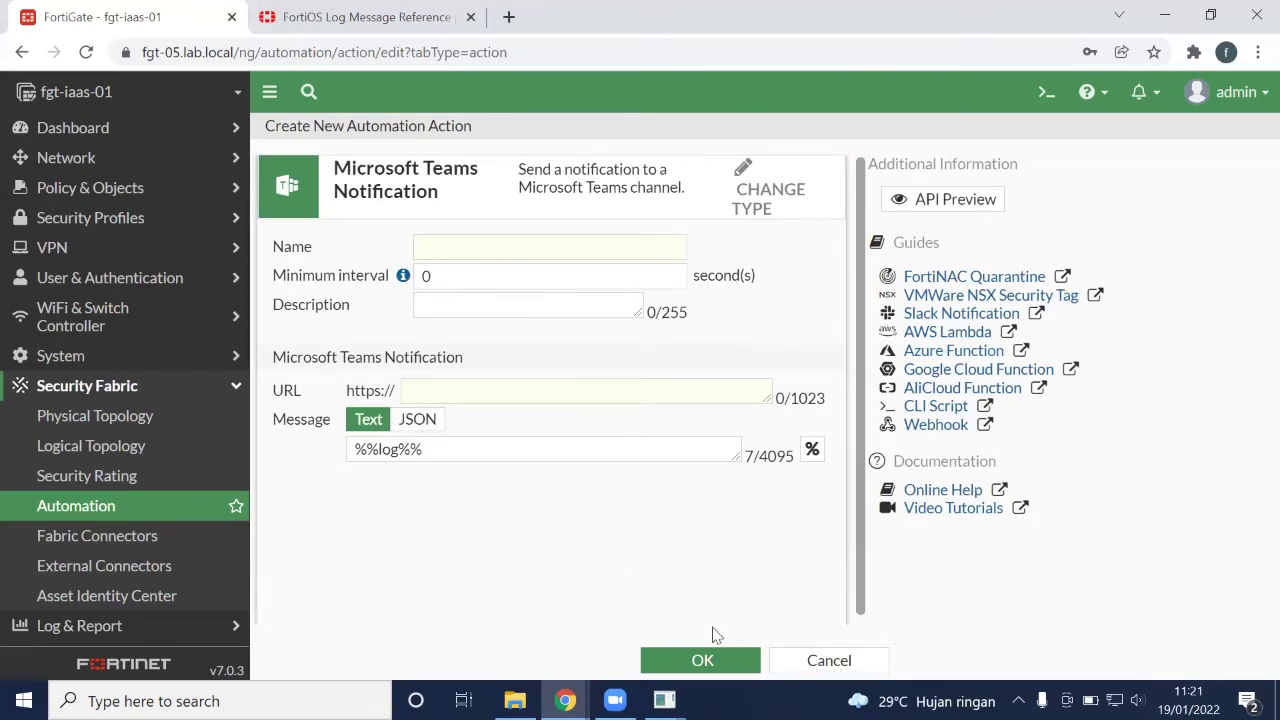
left_click(827, 661)
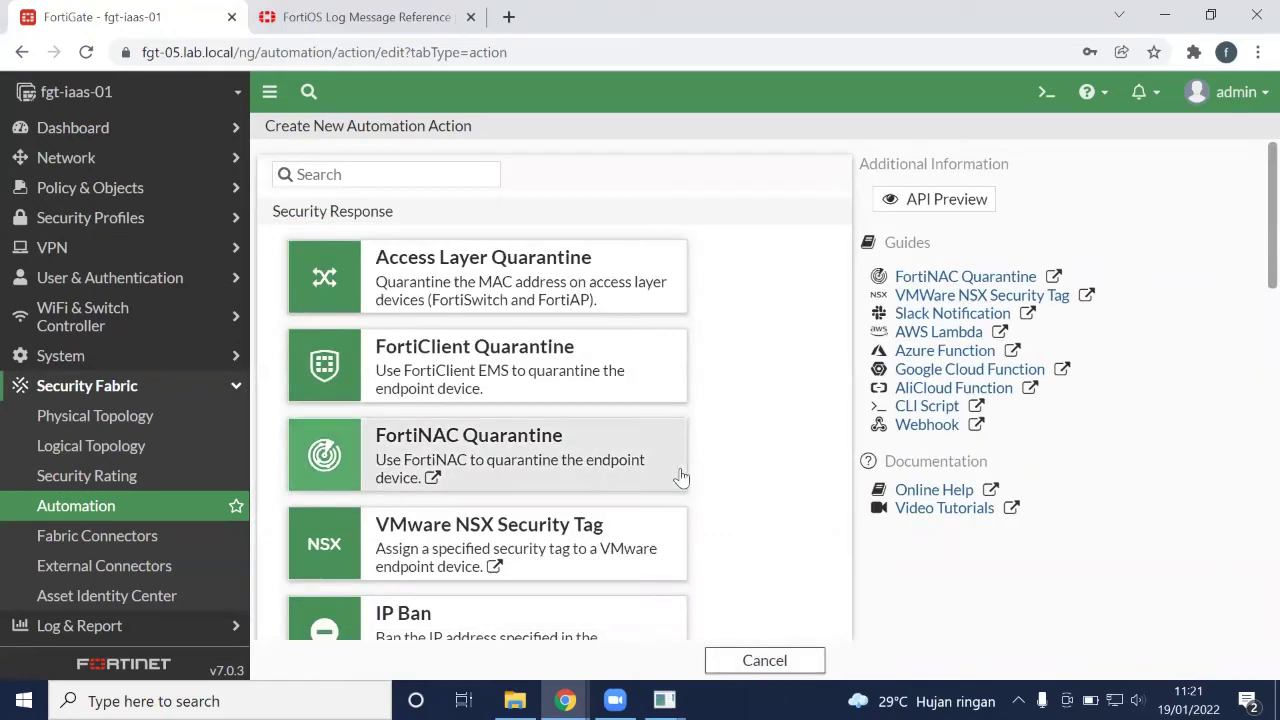
Start a new Webhook action, review its form, and discard it unsaved
scroll(680, 479, "down", 1)
scroll(680, 479, "down", 1)
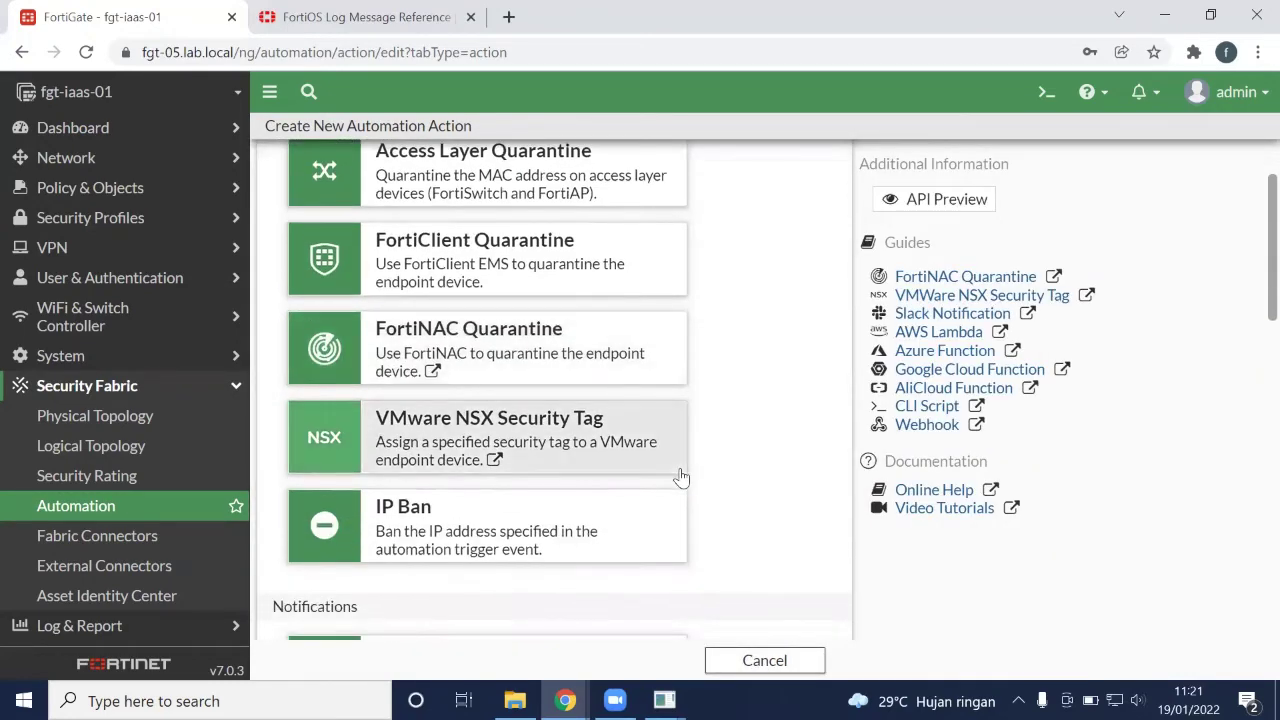
scroll(790, 435, "down", 5)
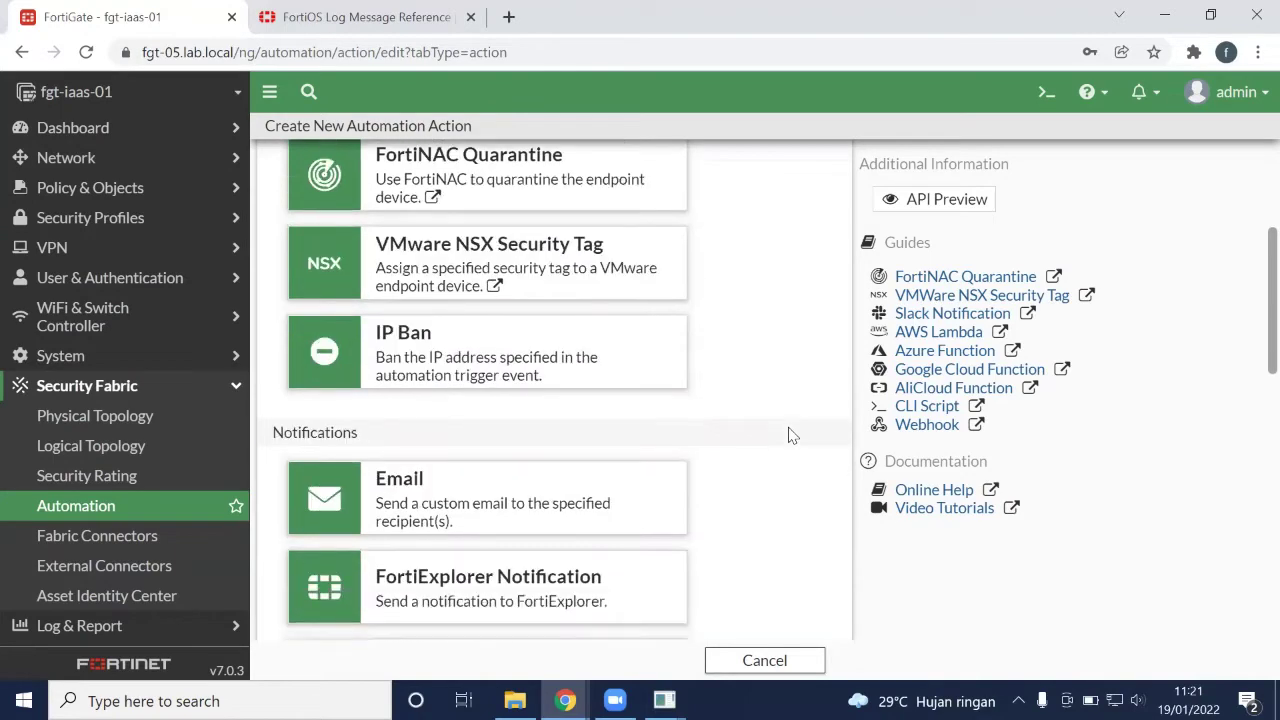
scroll(790, 435, "down", 10)
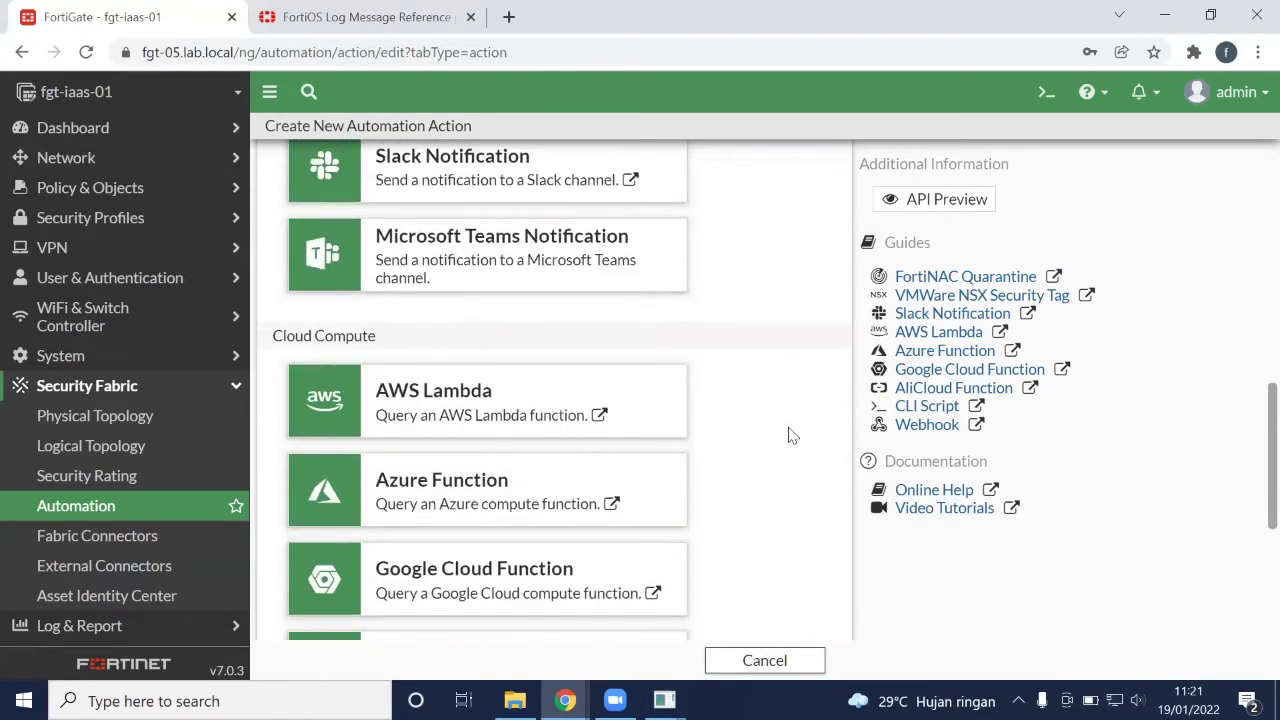
scroll(790, 435, "down", 4)
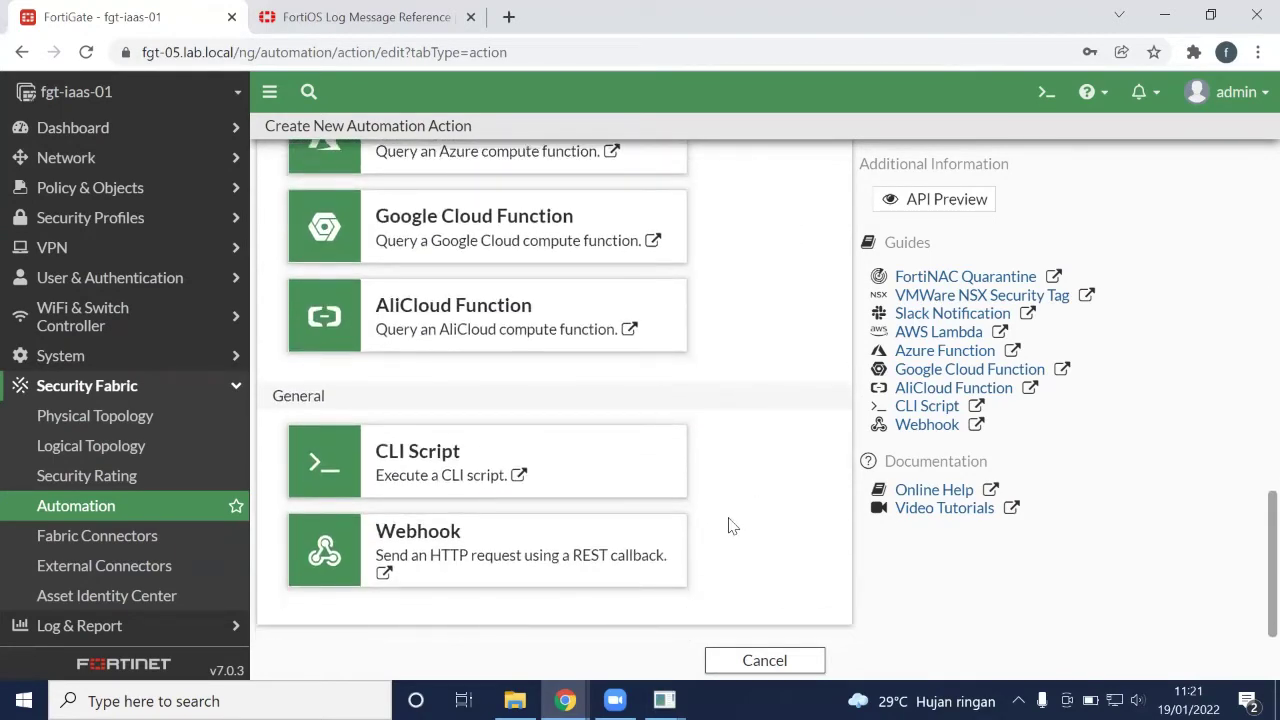
left_click(543, 557)
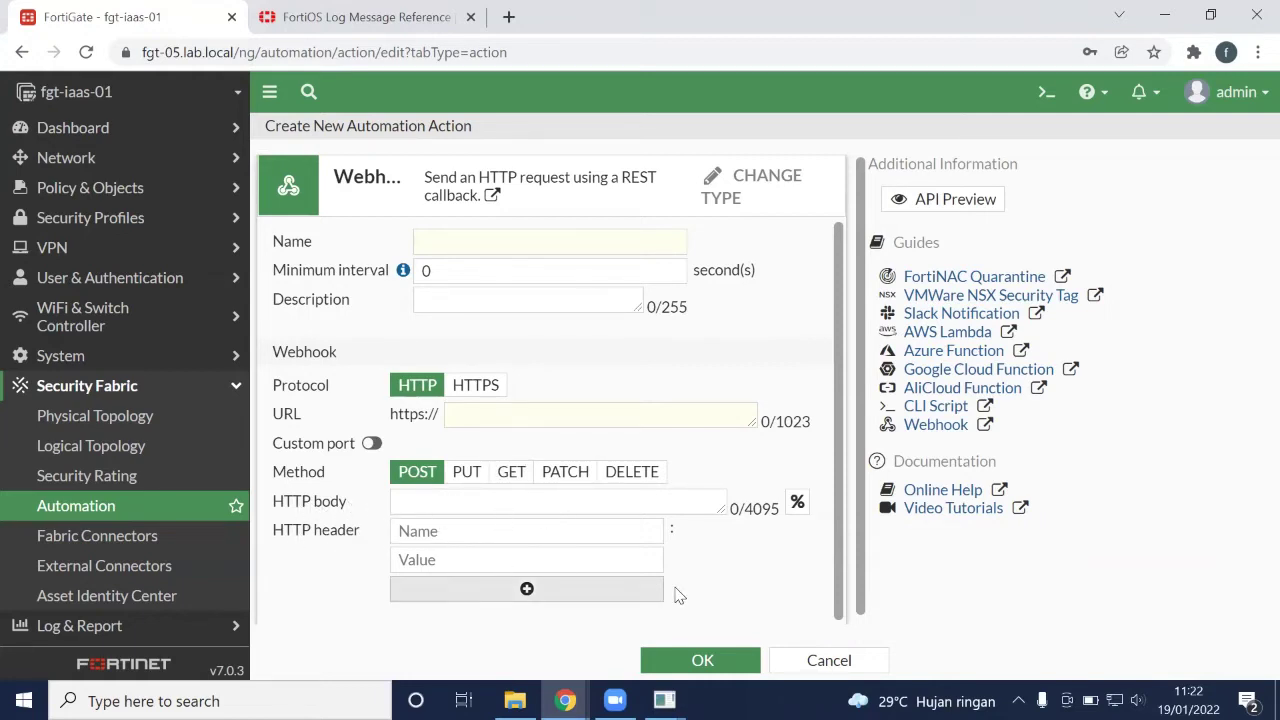
left_click(812, 662)
left_click(808, 662)
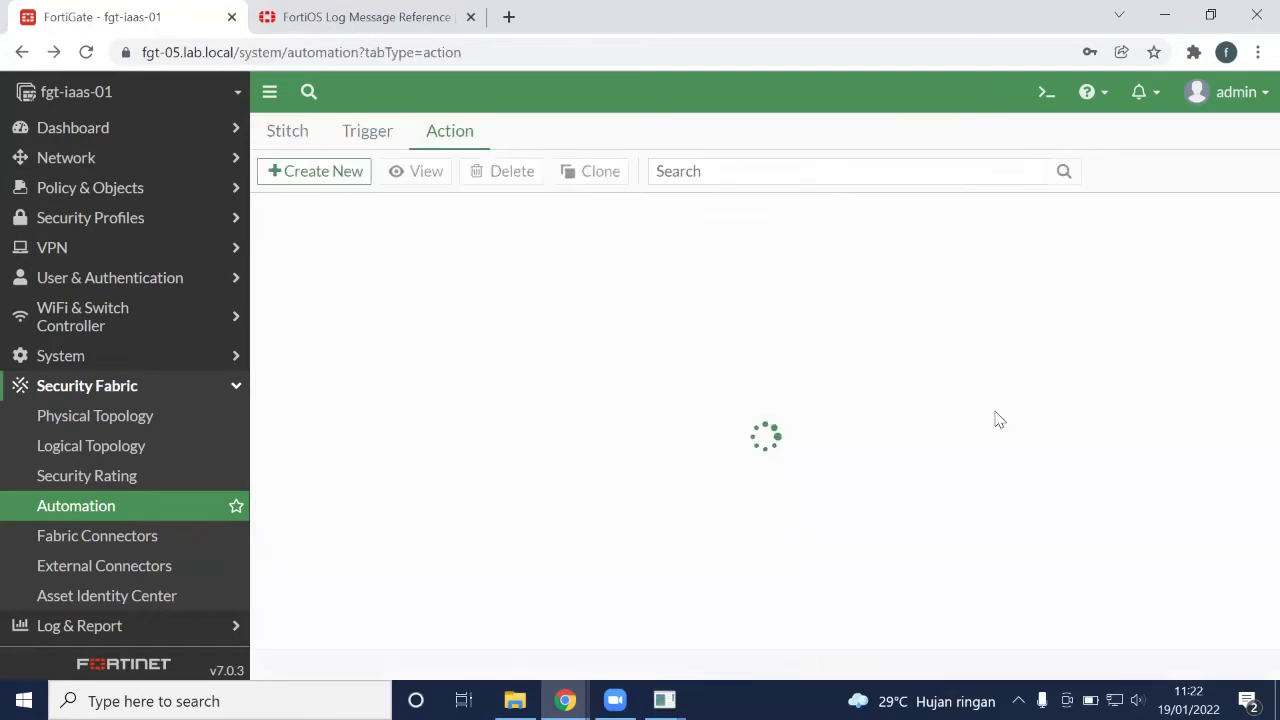
scroll(1235, 335, "down", 3)
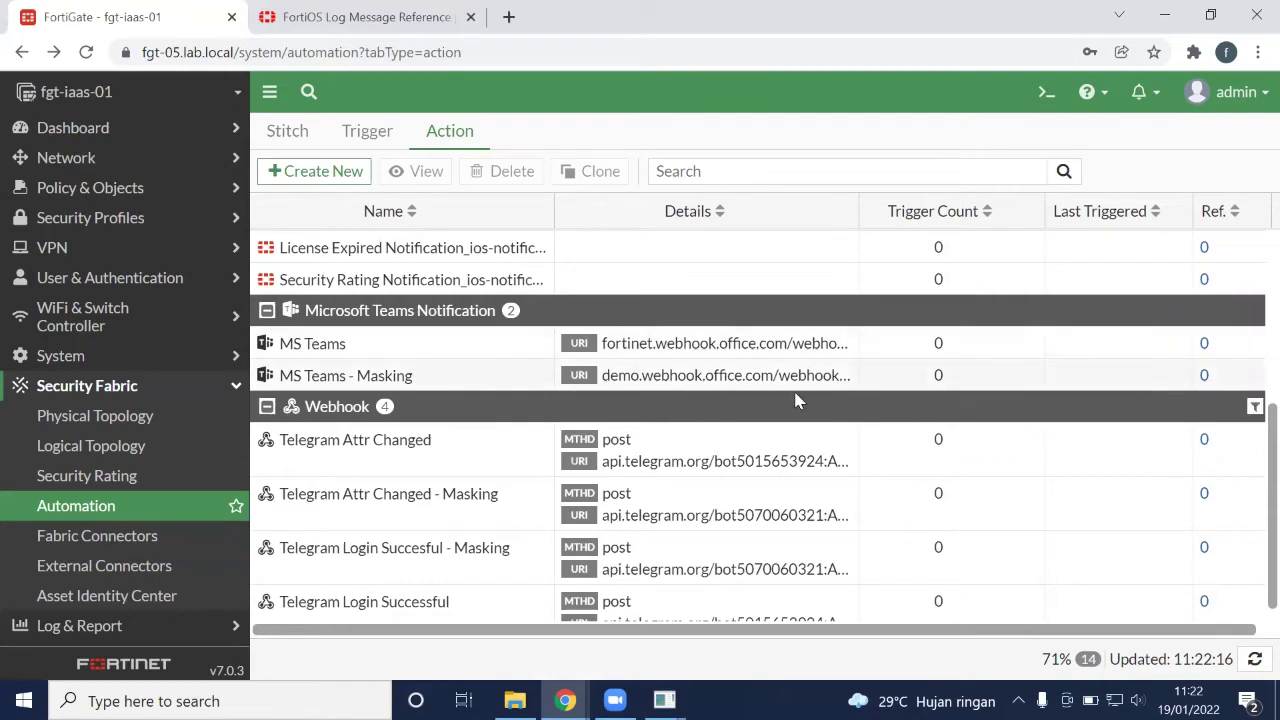
double_click(370, 376)
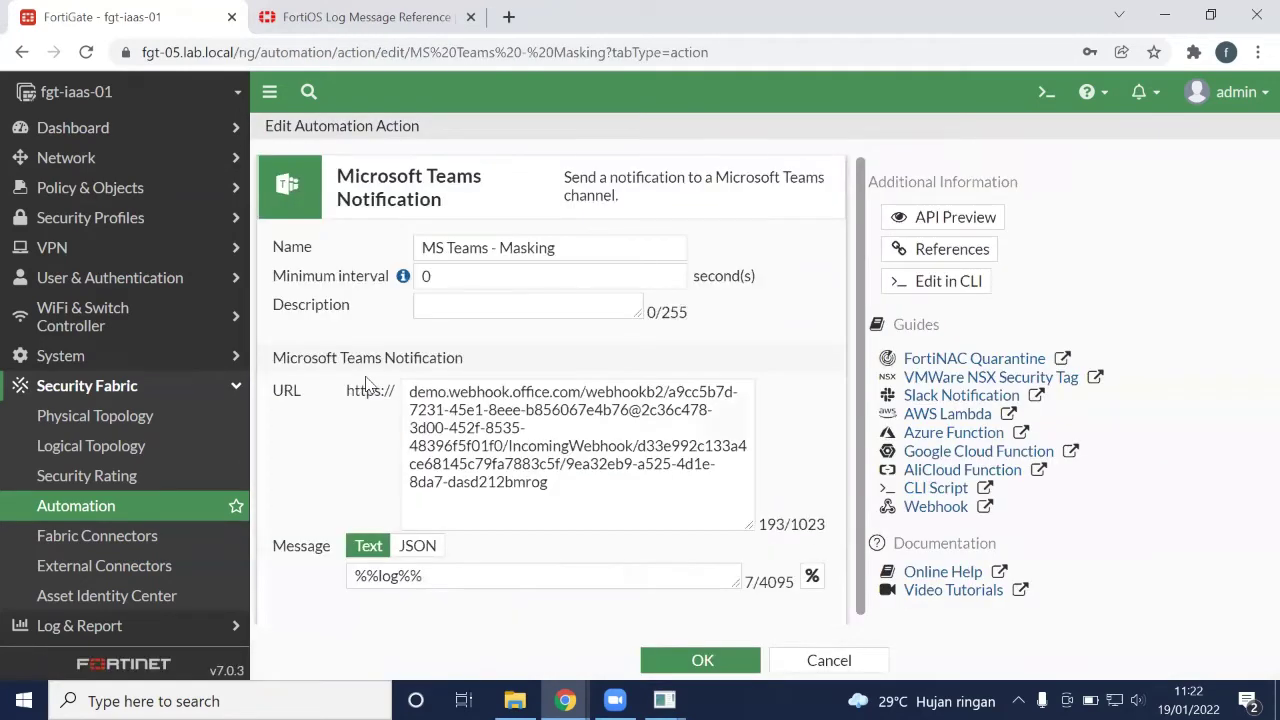
scroll(657, 268, "down", 1)
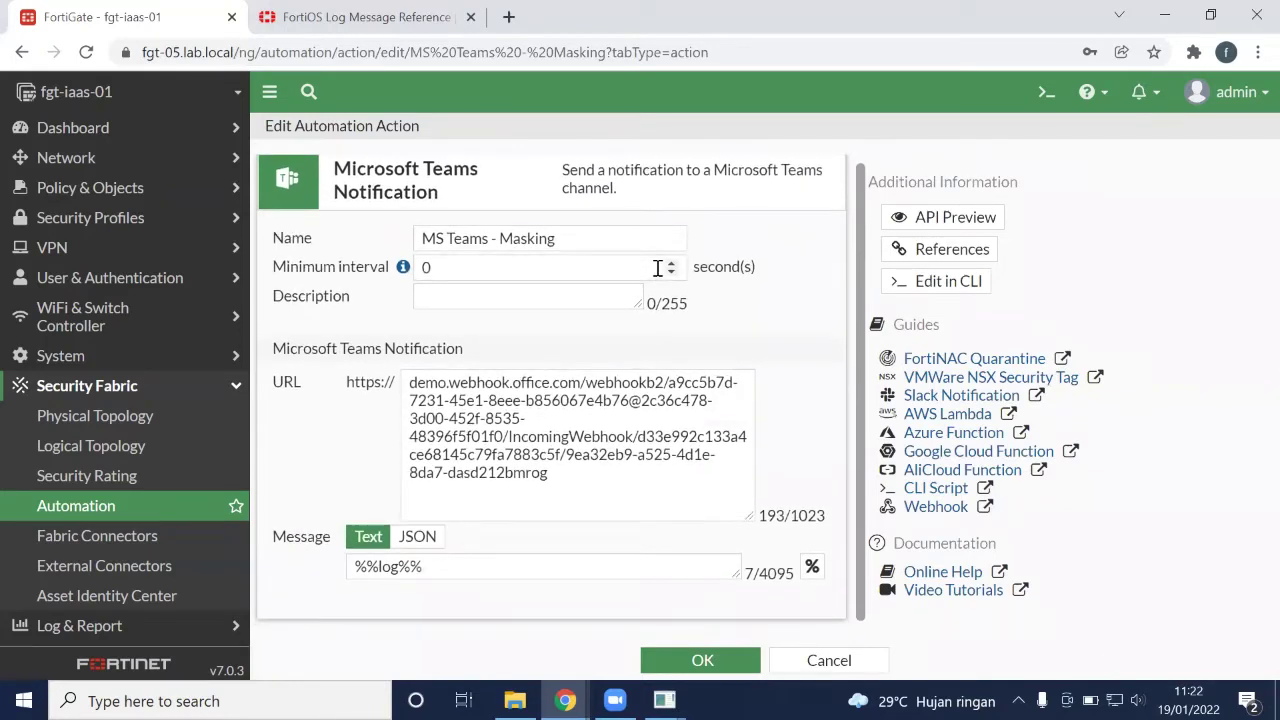
left_click_drag(577, 481, 384, 372)
left_click(306, 452)
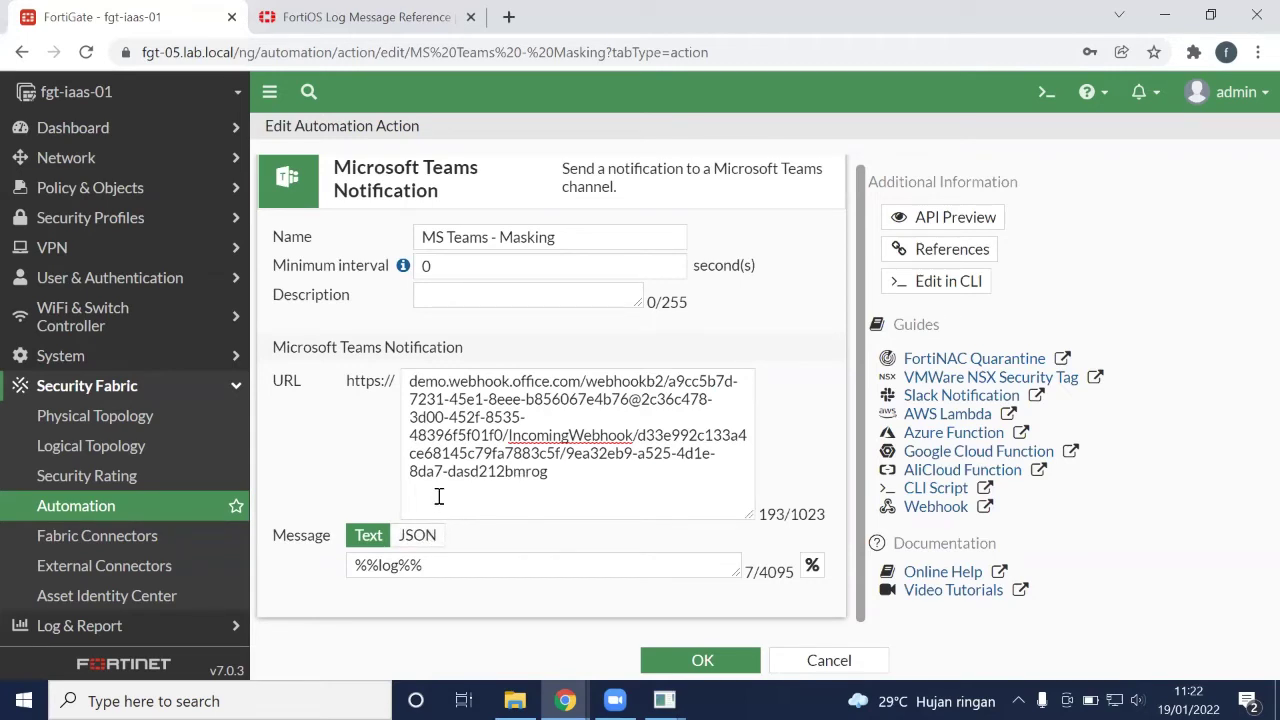
left_click(843, 660)
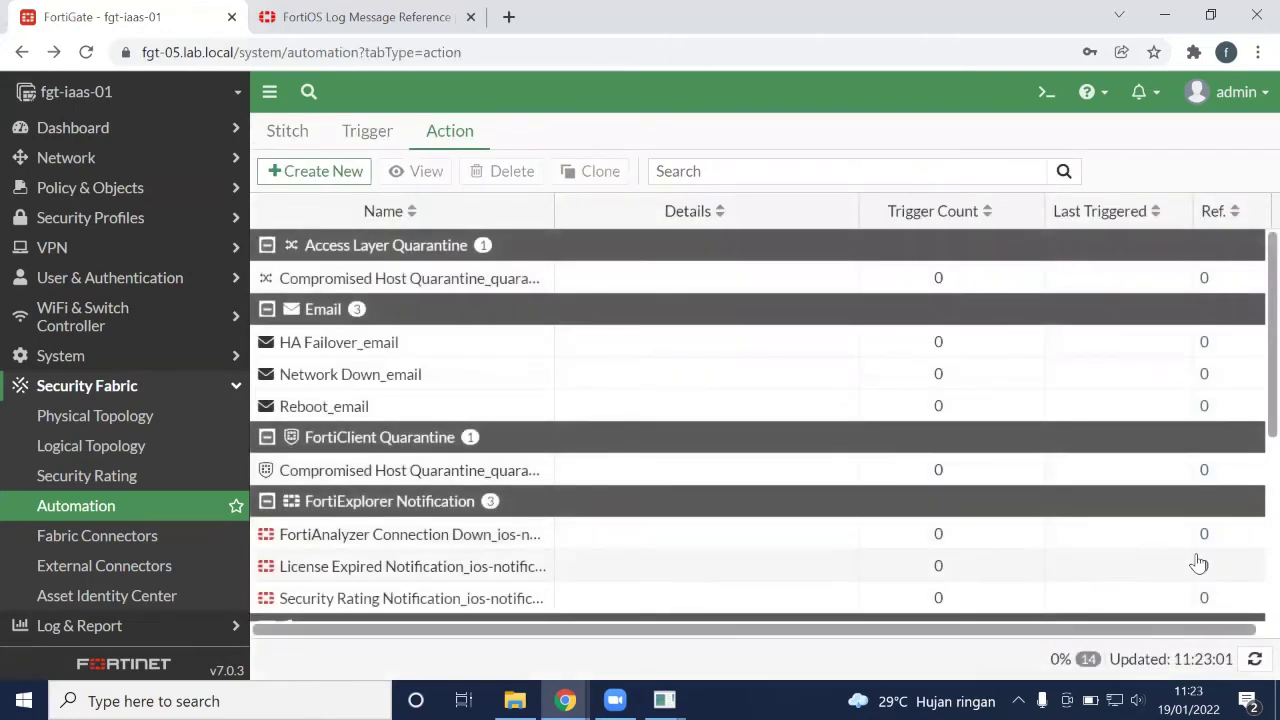
scroll(1198, 563, "down", 5)
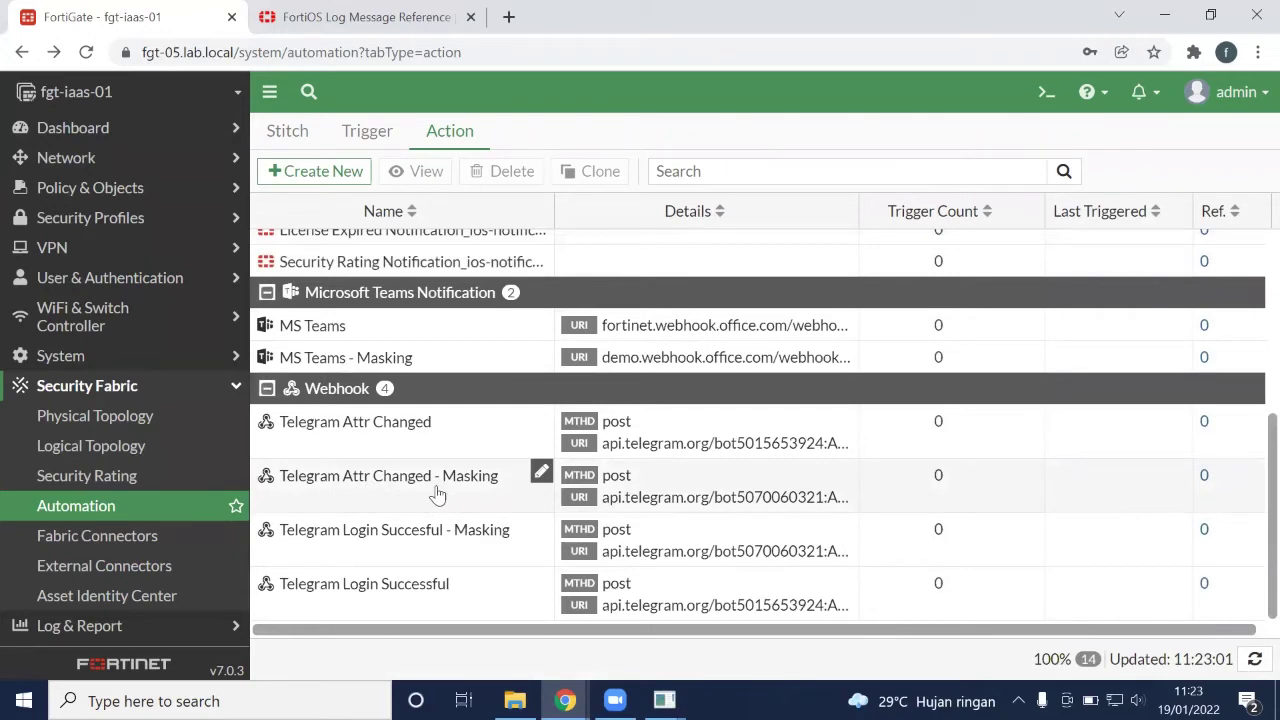
mouse_move(371, 540)
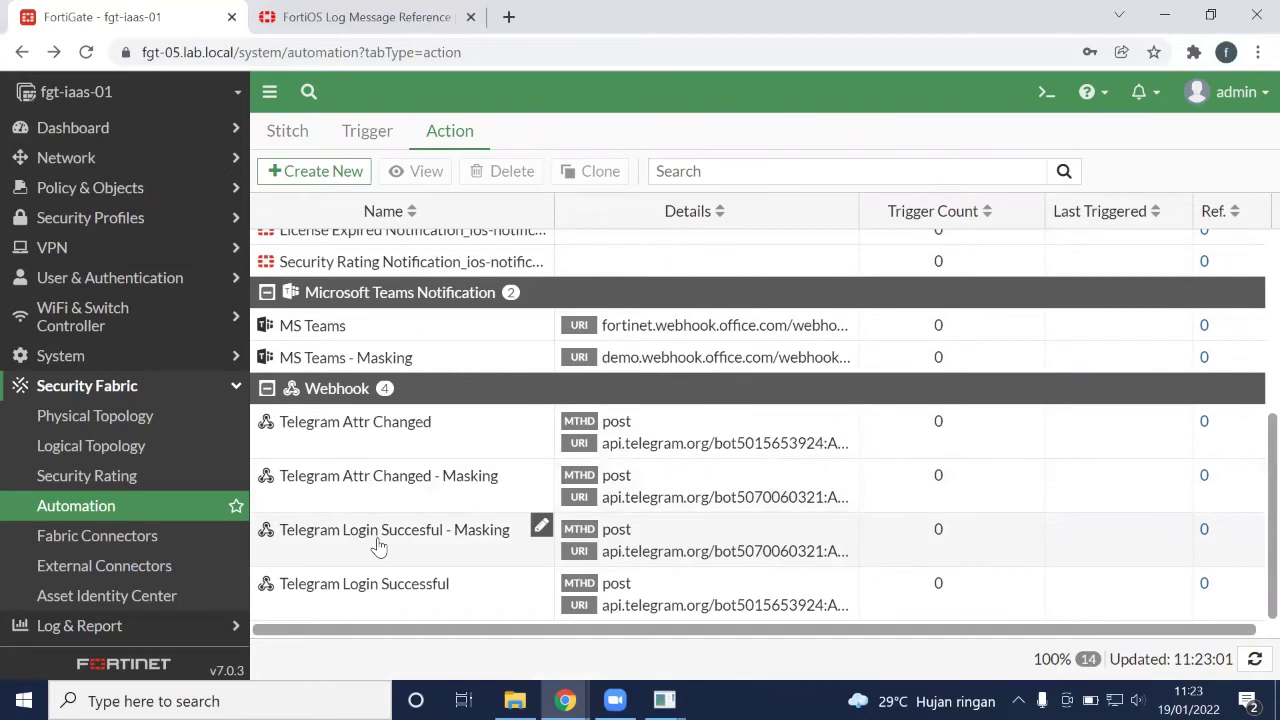
Open Telegram Login Succesful - Masking and inspect its bot URL and Content-Type header
double_click(385, 549)
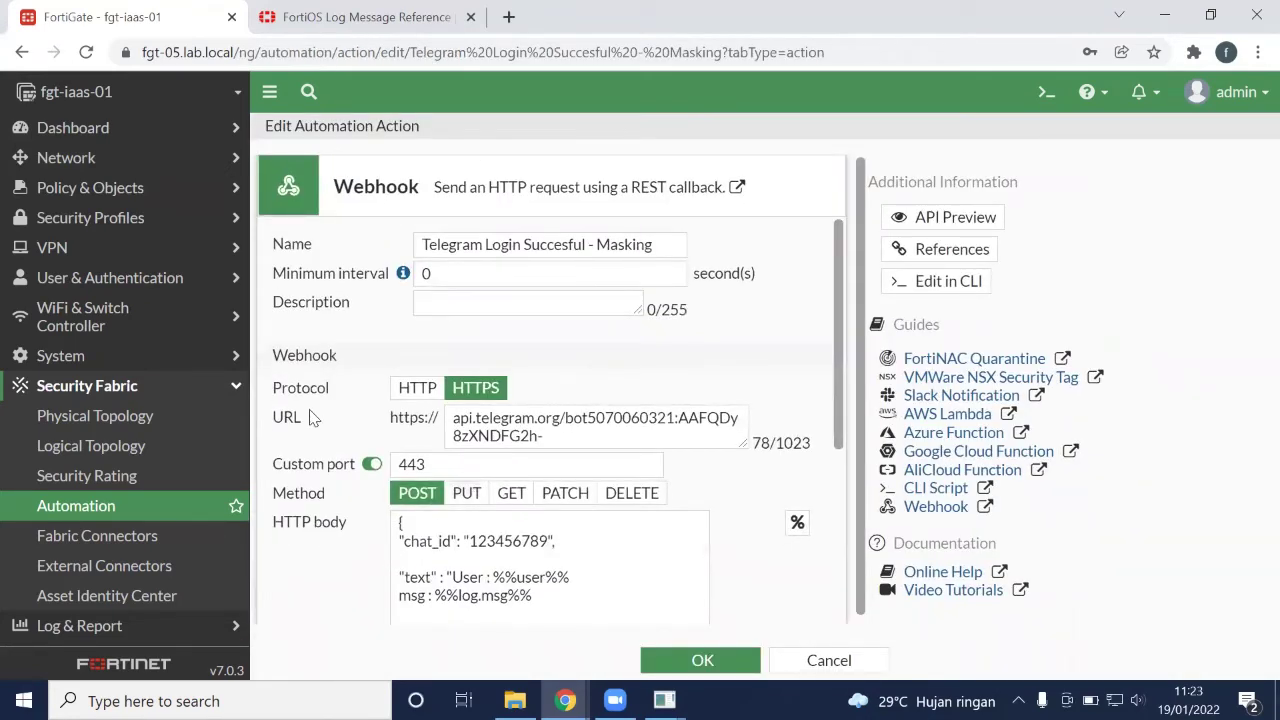
scroll(303, 438, "down", 1)
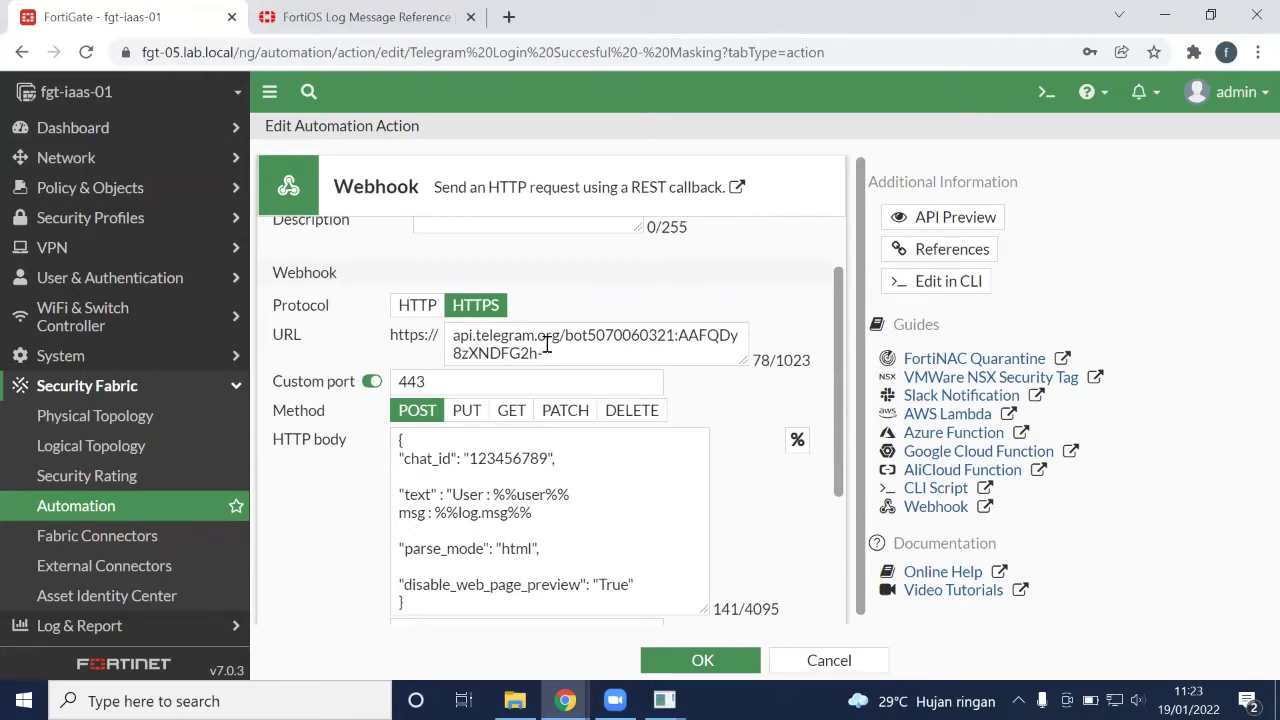
left_click(643, 343)
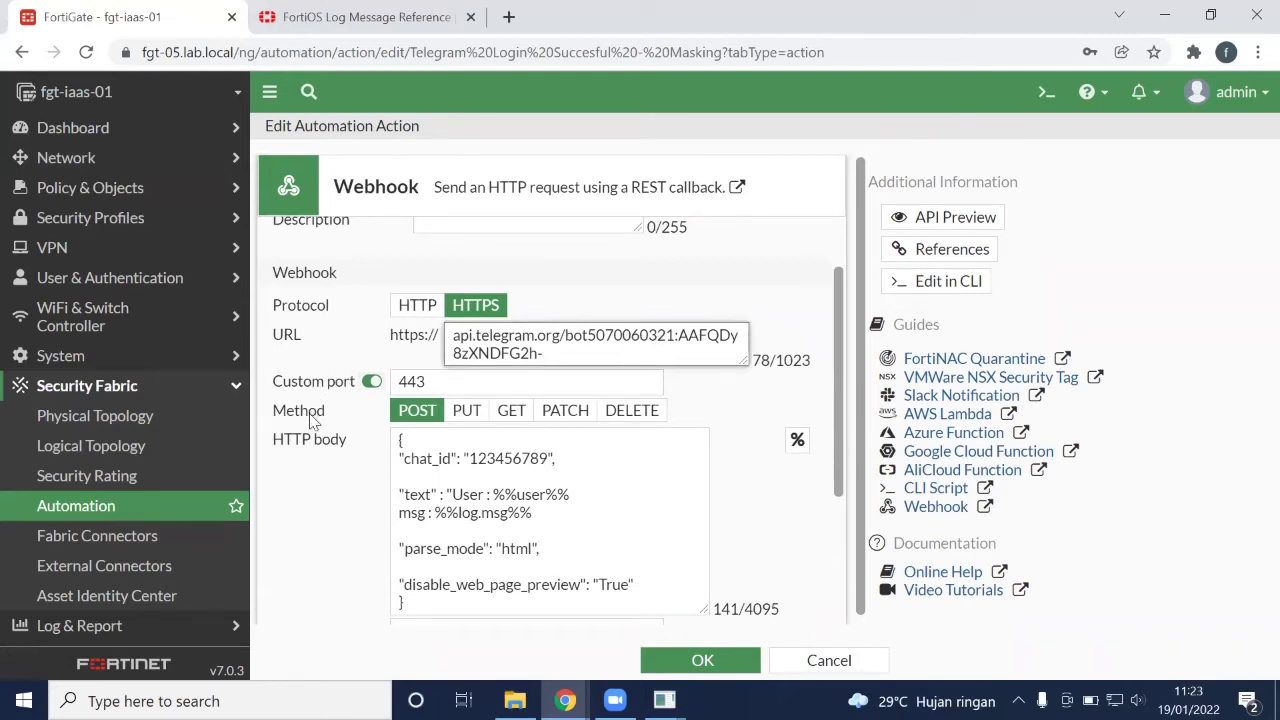
scroll(315, 420, "down", 1)
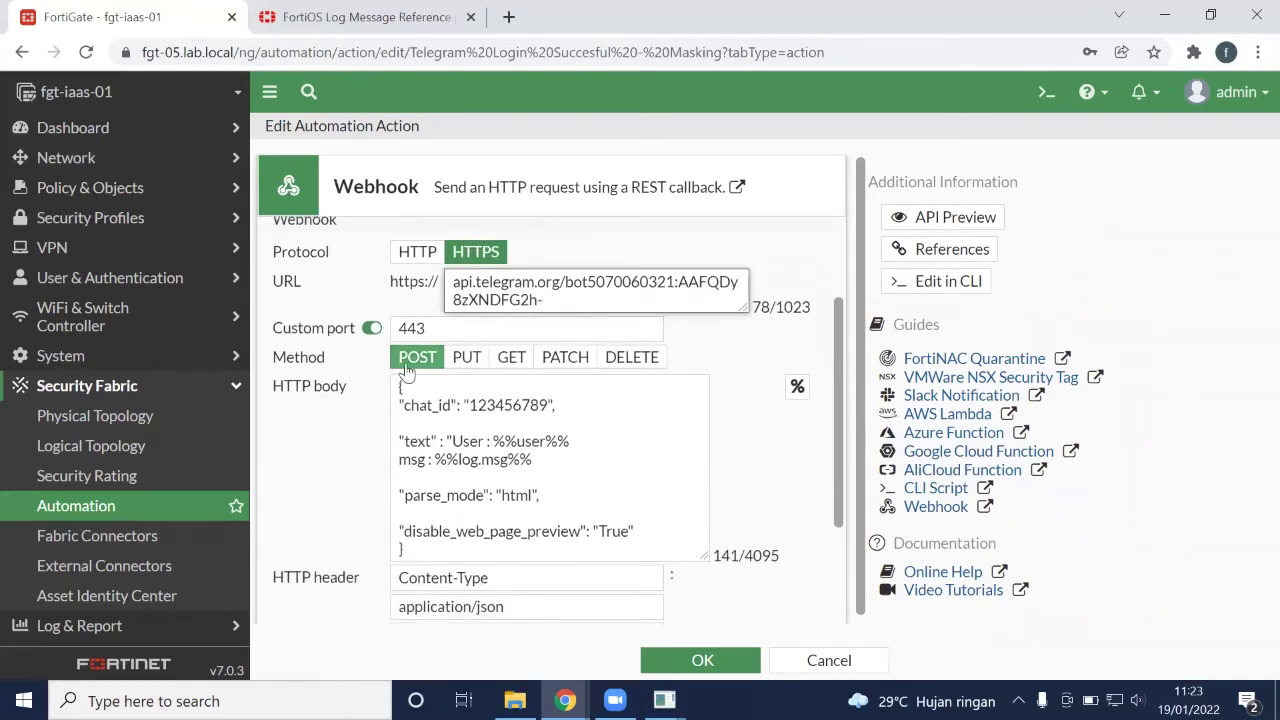
scroll(338, 407, "down", 1)
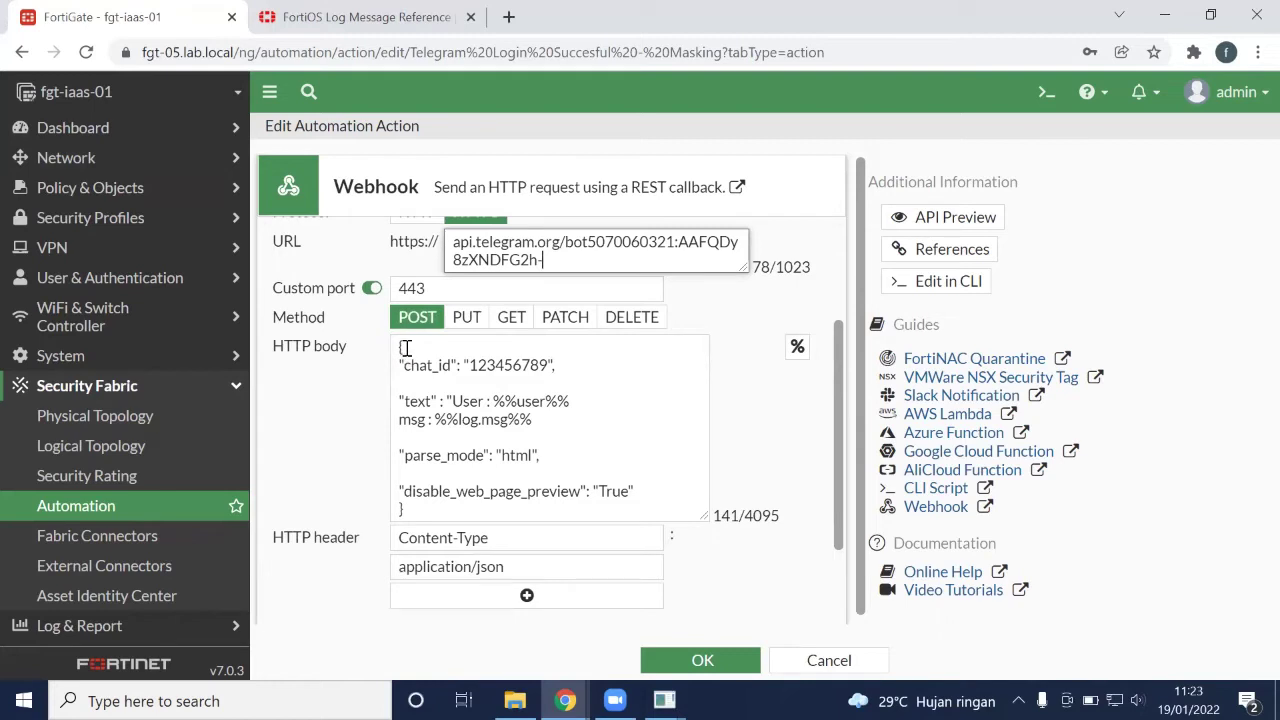
scroll(420, 425, "down", 2)
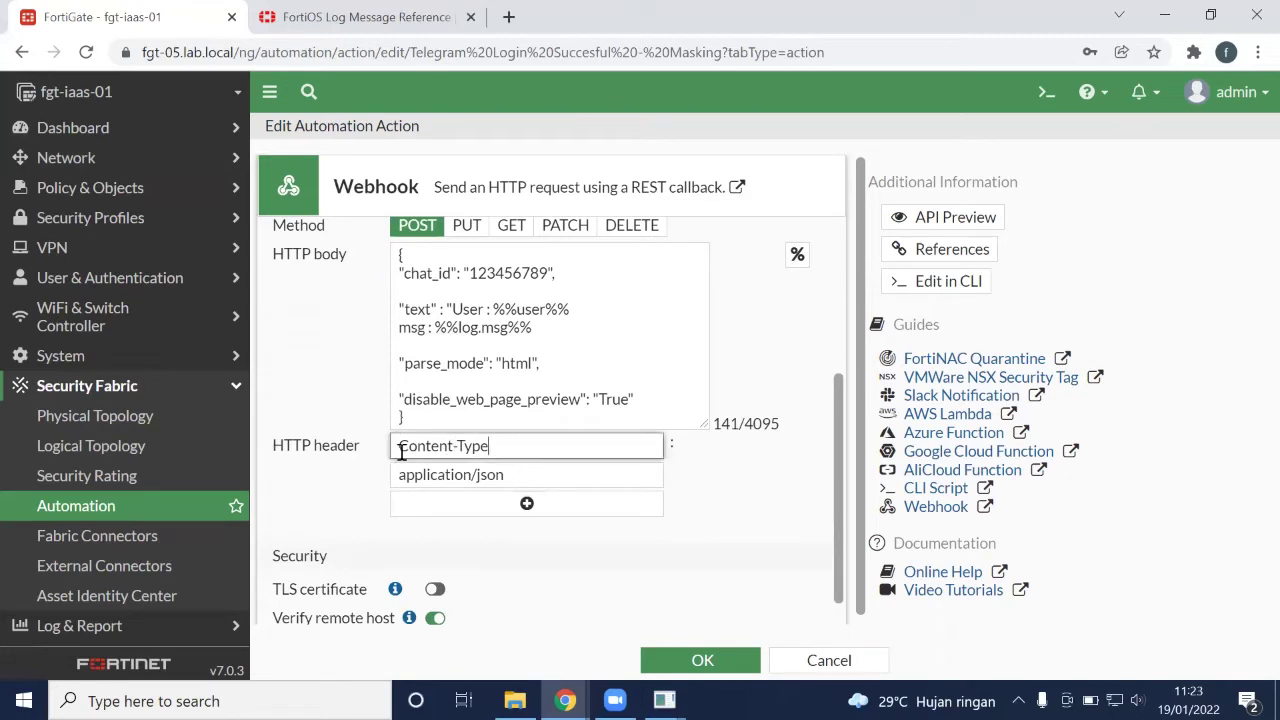
left_click_drag(396, 446, 396, 478)
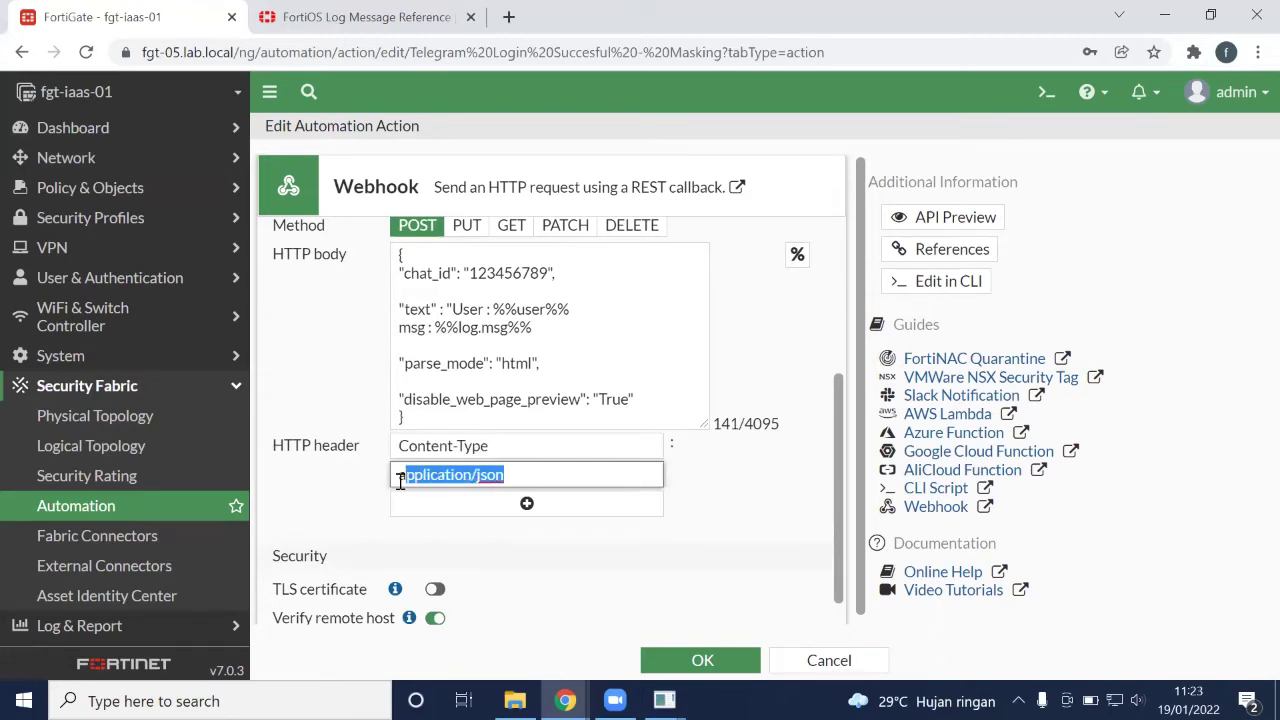
Review the chat_id value and text key in the request body
scroll(344, 490, "up", 1)
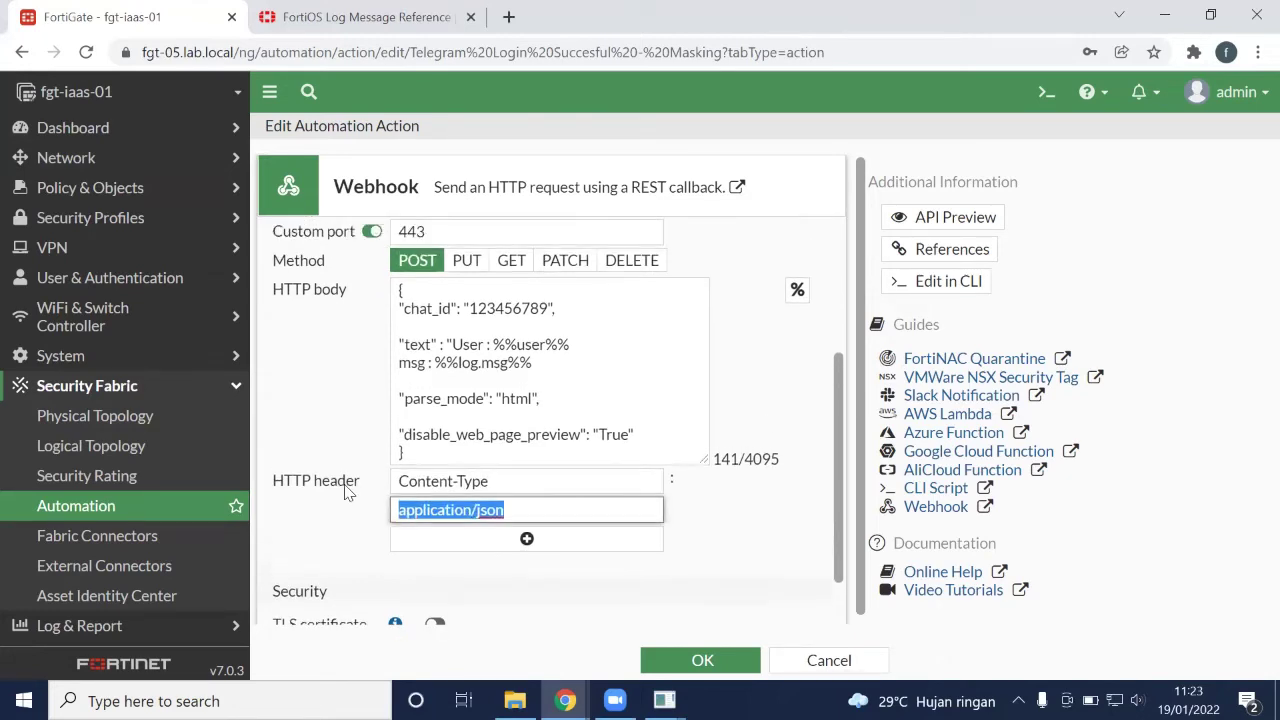
scroll(441, 500, "up", 1)
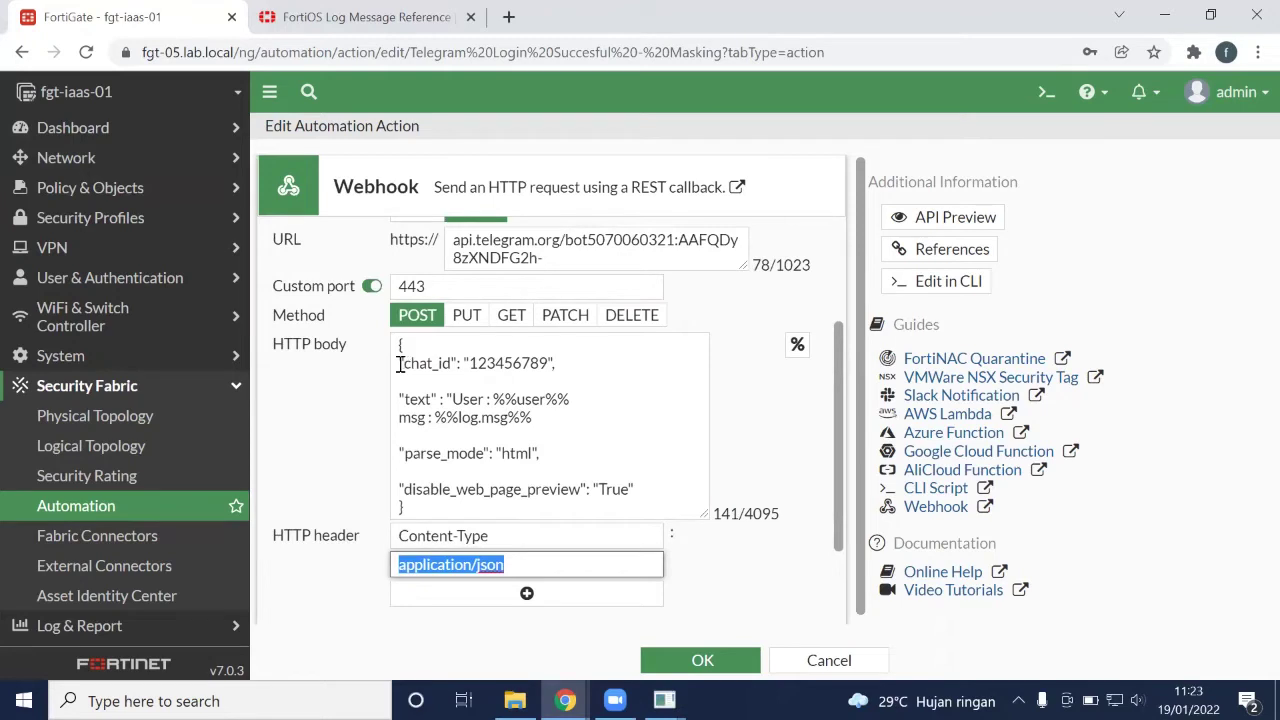
left_click_drag(399, 364, 548, 365)
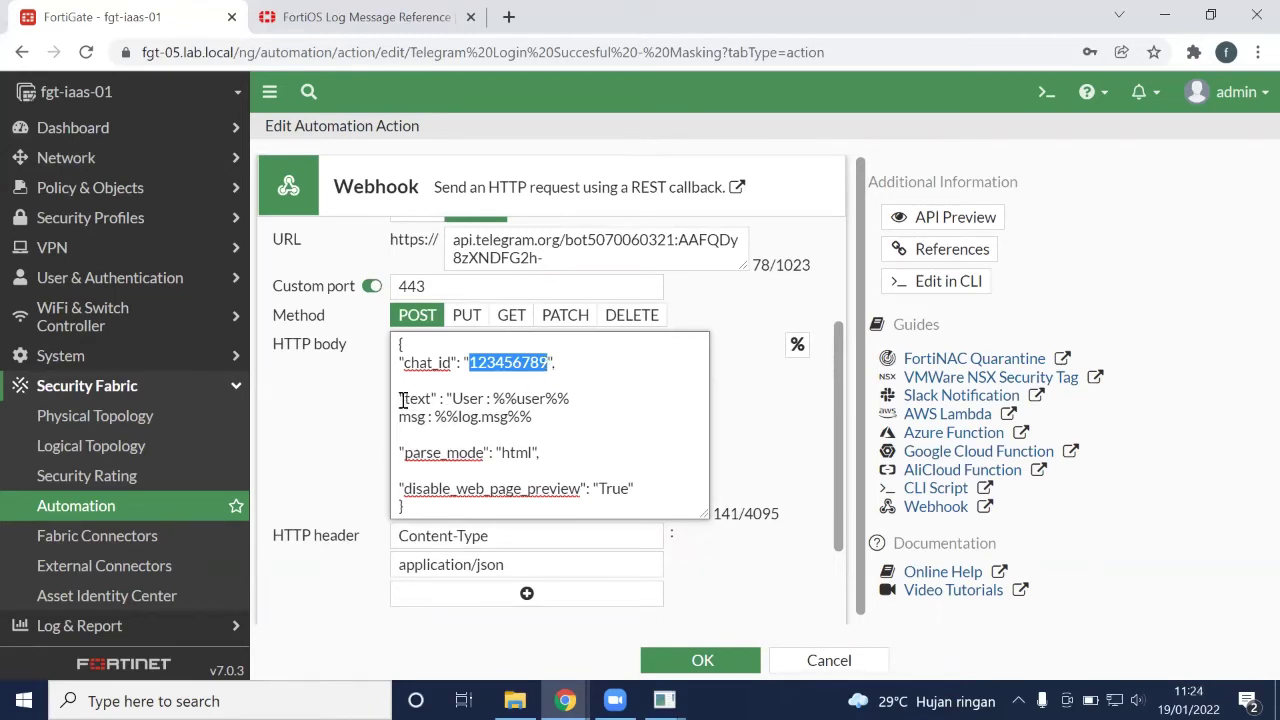
left_click_drag(400, 399, 440, 399)
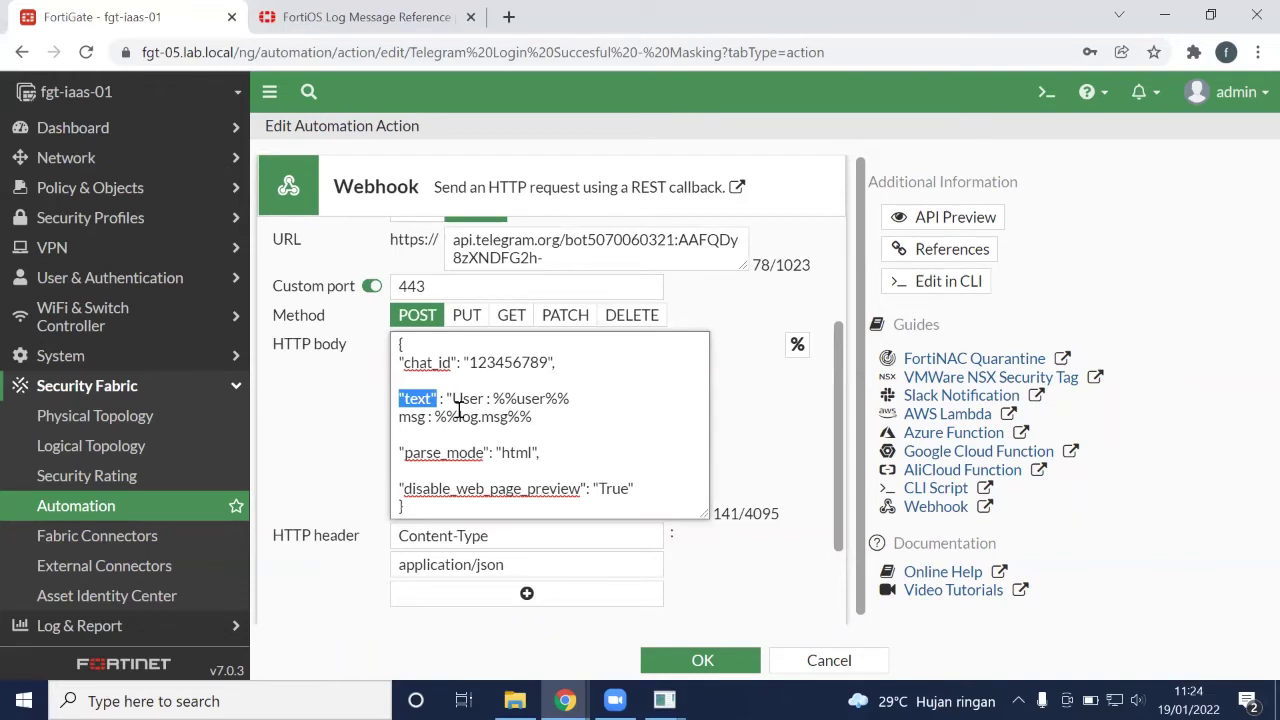
Review the message lines User : %%user%% and msg : %%log.msg%%
scroll(458, 408, "up", 2)
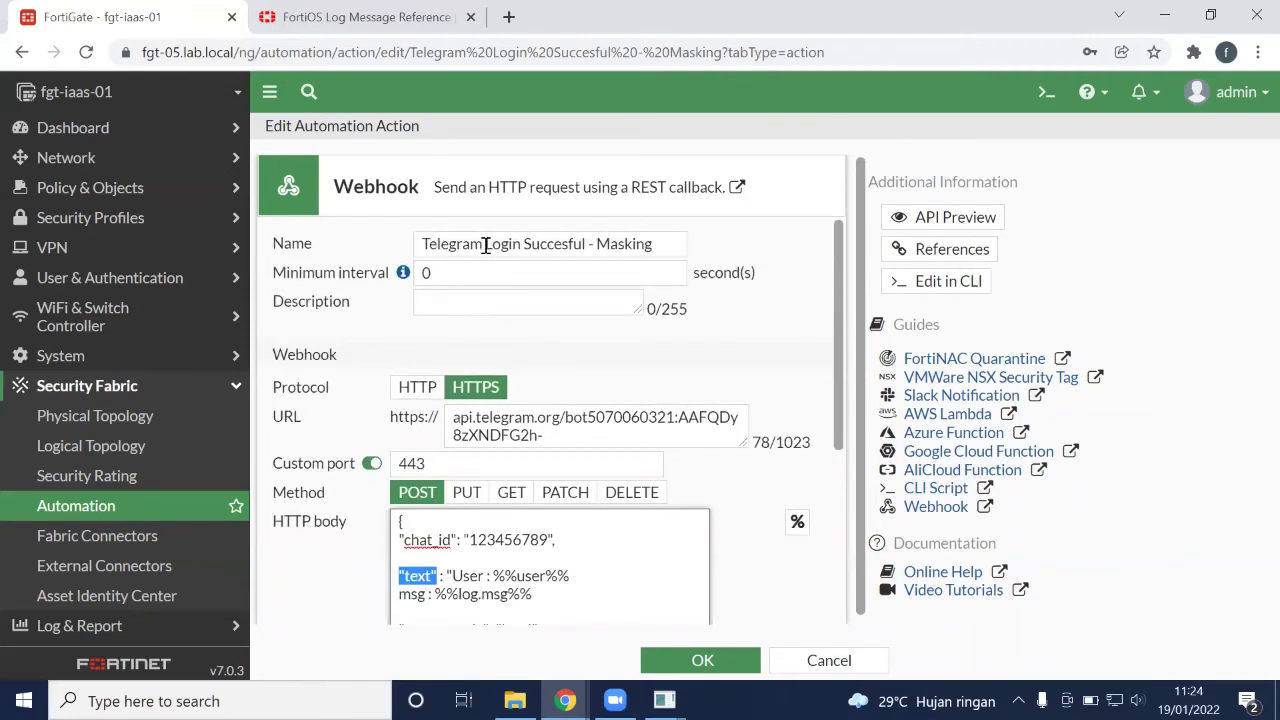
scroll(518, 377, "down", 2)
scroll(518, 377, "down", 1)
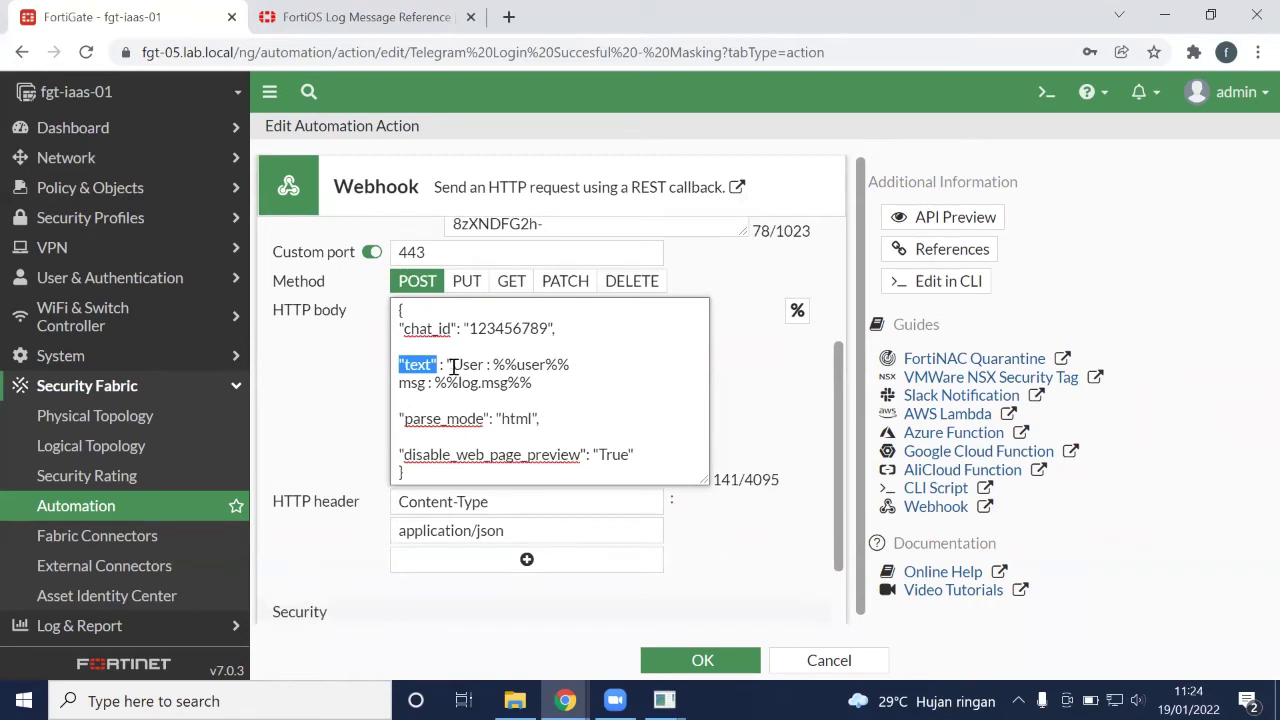
left_click_drag(448, 366, 572, 365)
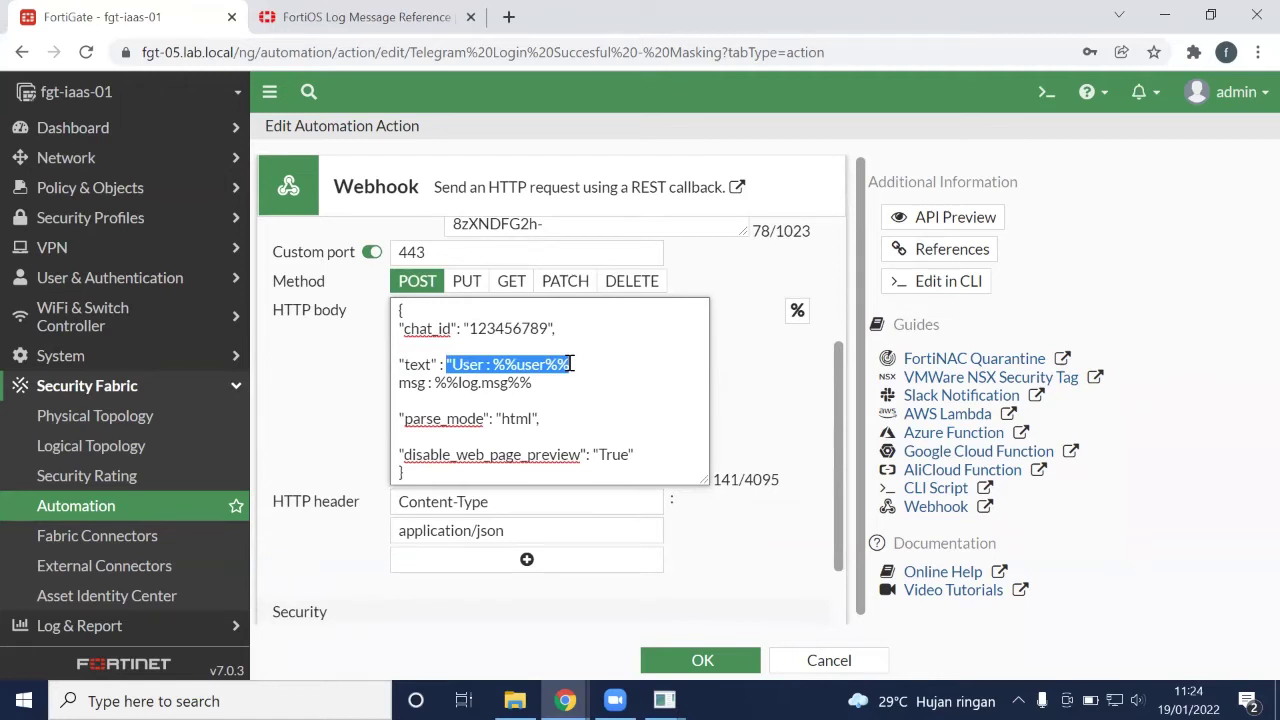
left_click_drag(397, 383, 526, 385)
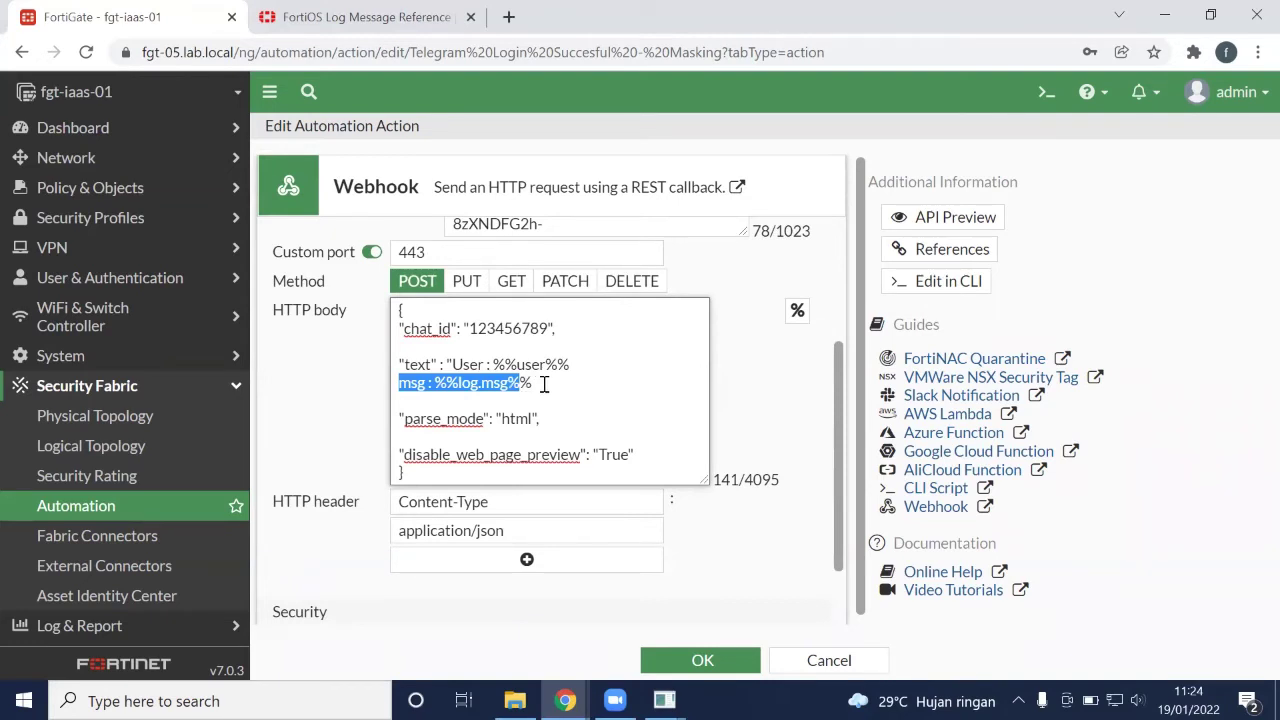
scroll(543, 384, "down", 1)
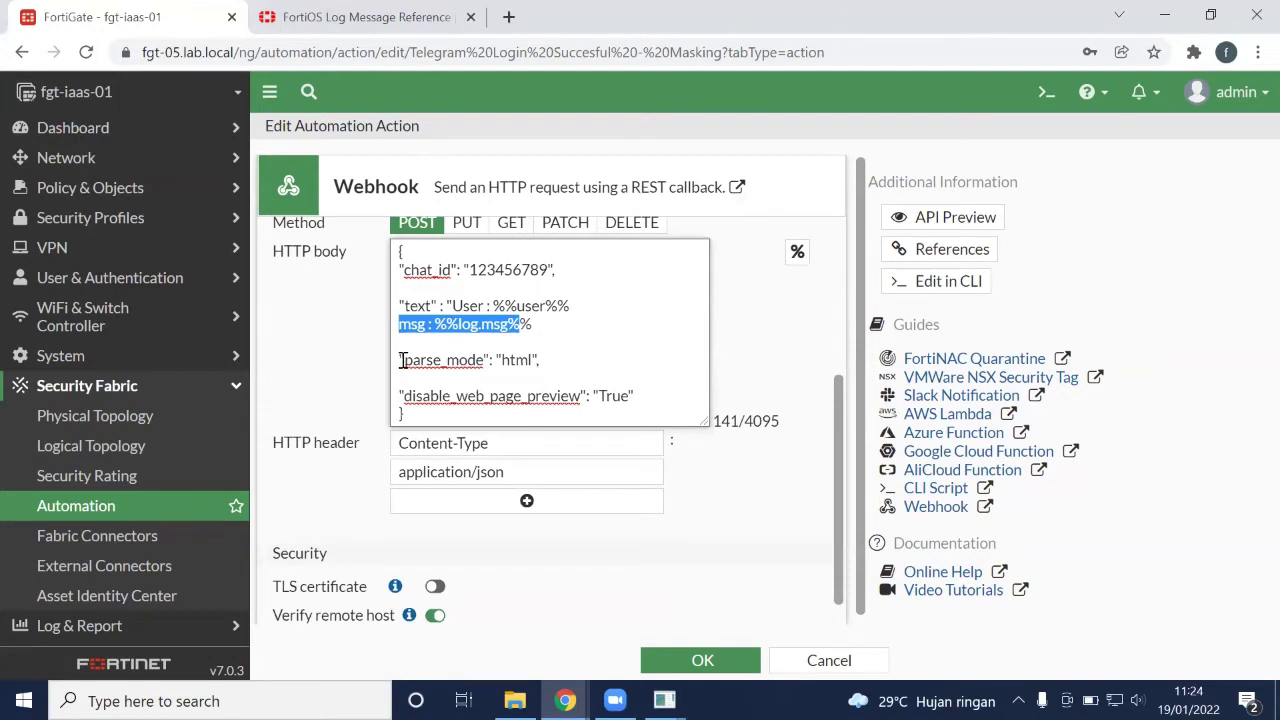
scroll(410, 366, "down", 1)
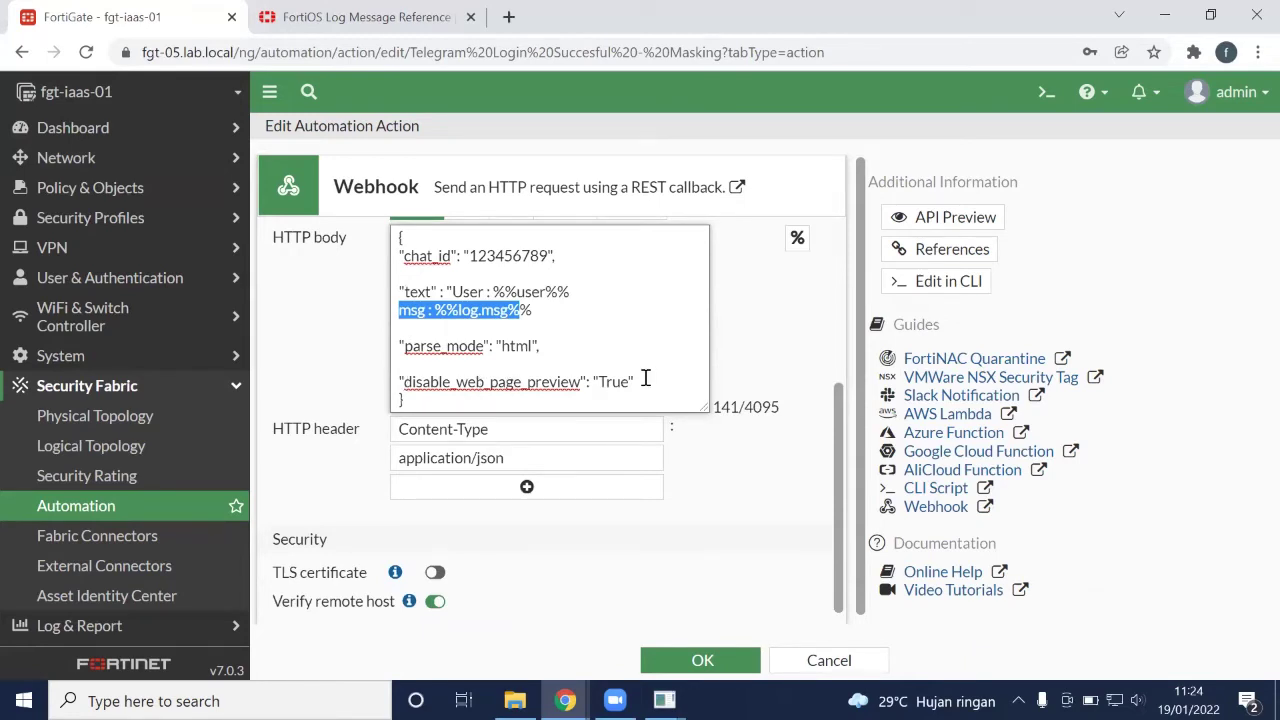
scroll(645, 378, "down", 1)
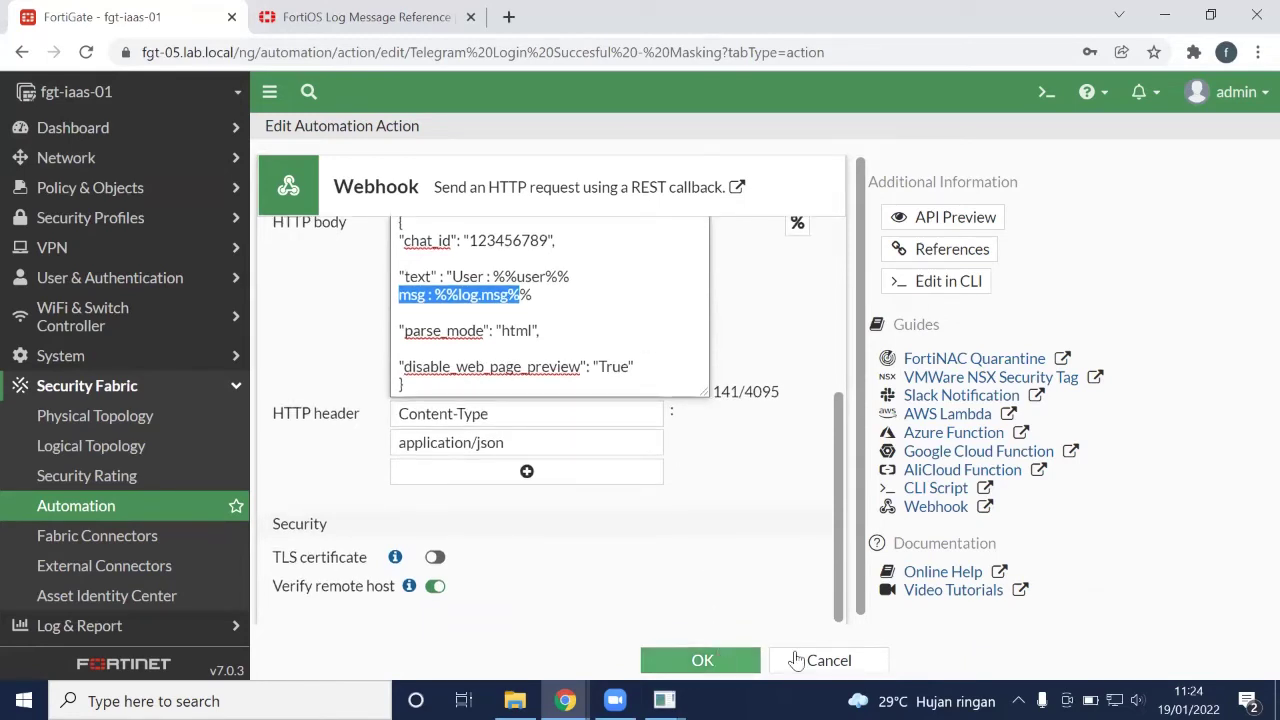
Leave the current action unsaved and open Telegram Attr Changed - Masking for editing
left_click(828, 660)
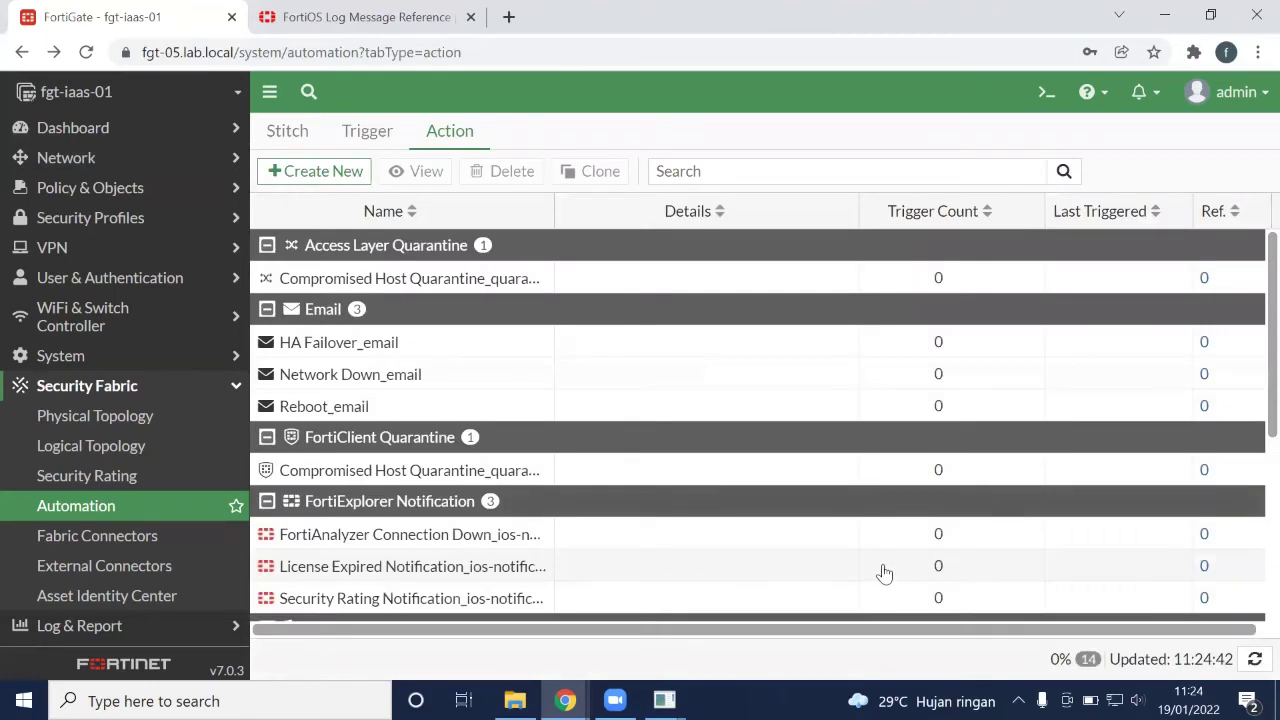
scroll(880, 391, "down", 4)
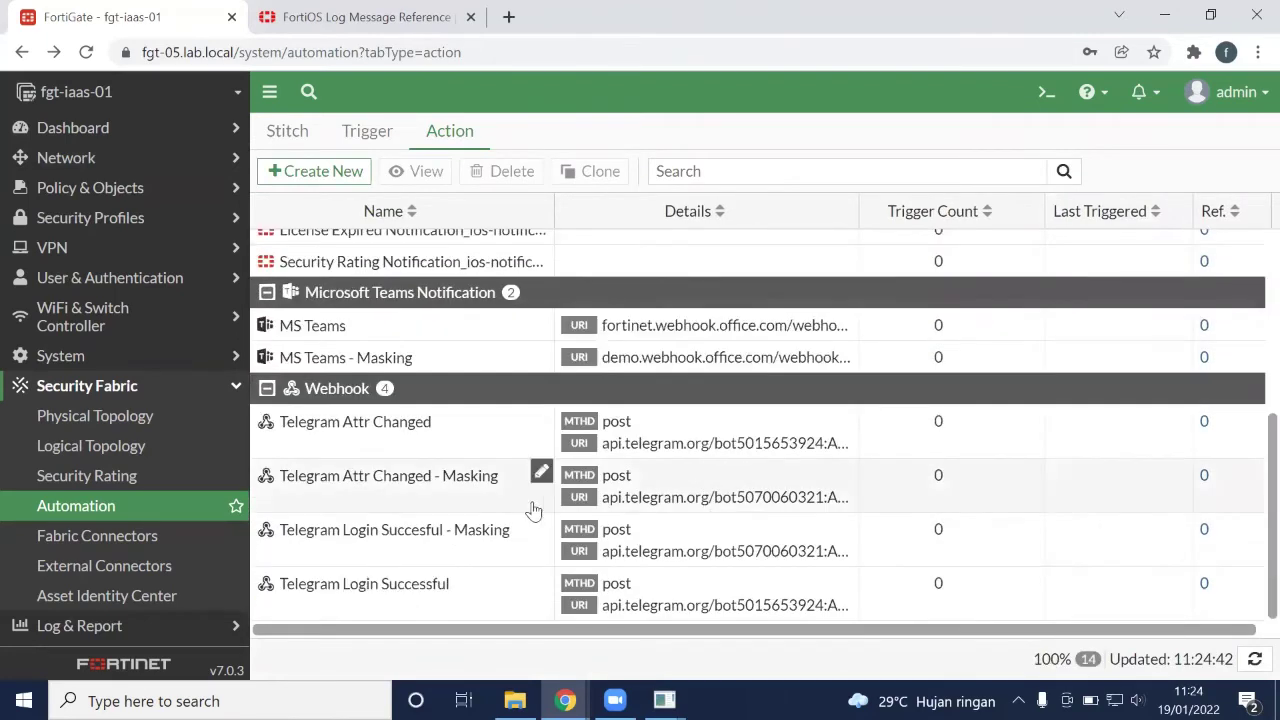
double_click(348, 490)
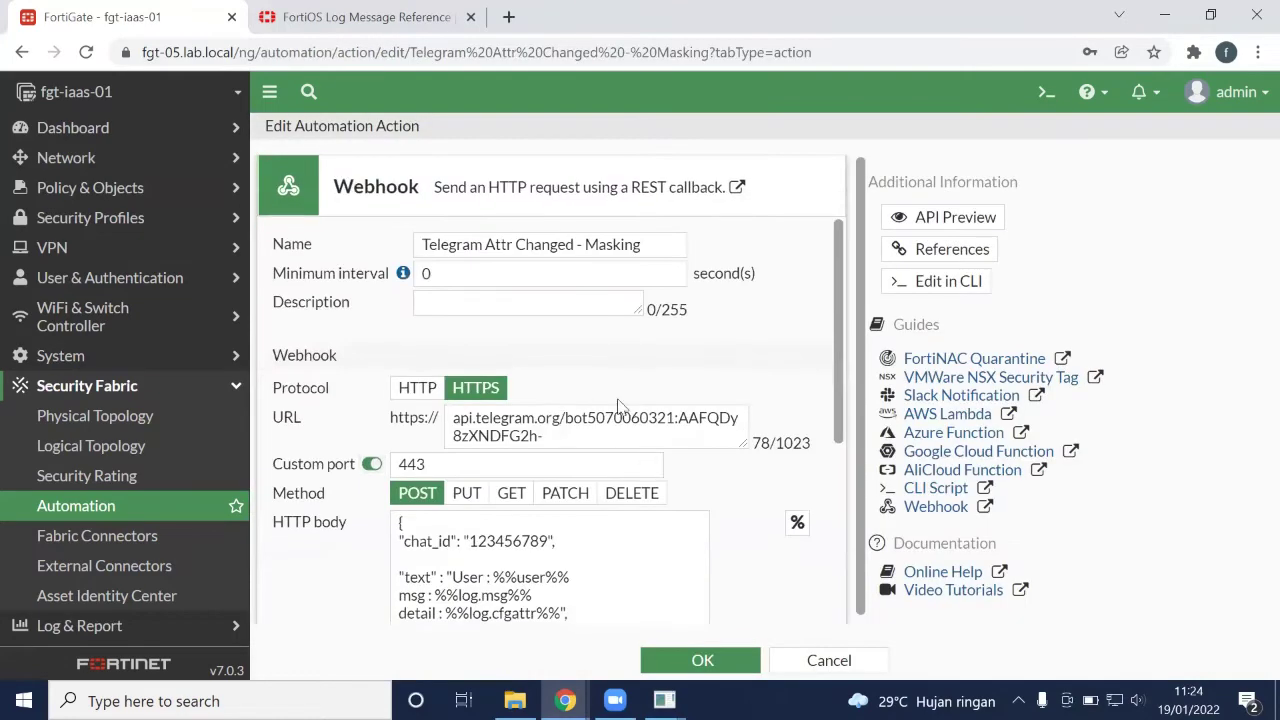
scroll(620, 405, "down", 1)
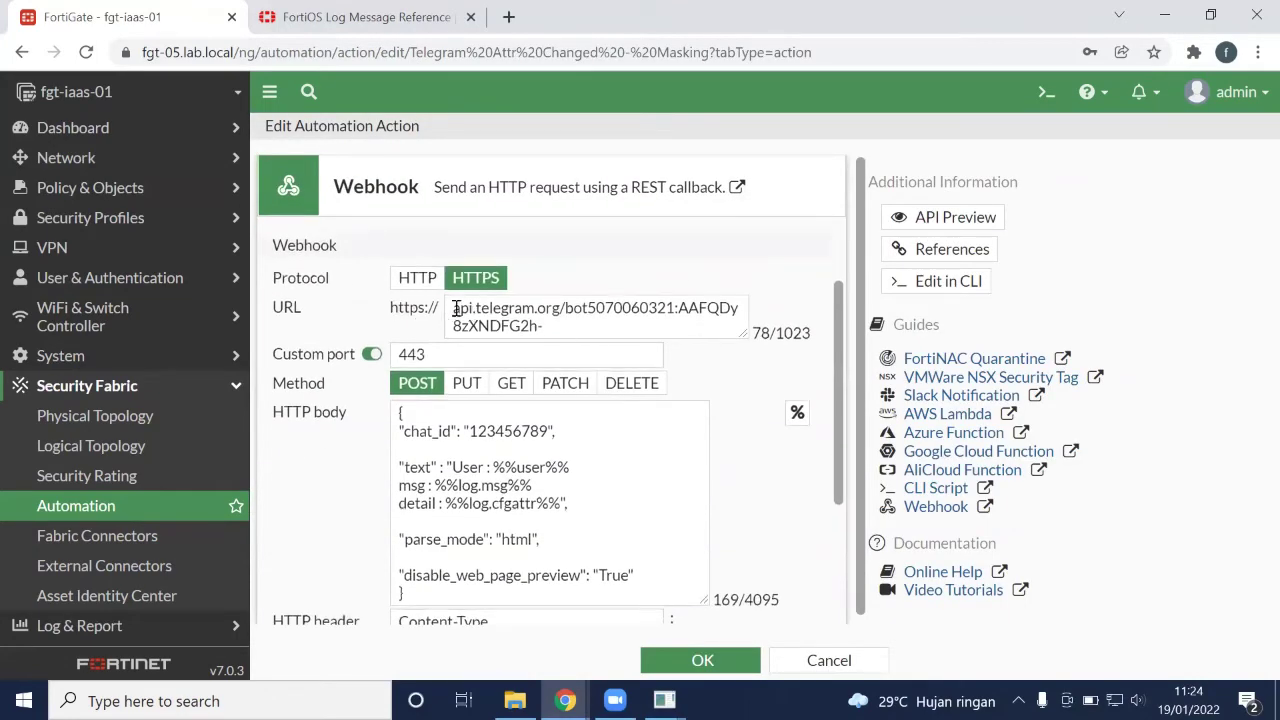
scroll(609, 430, "down", 2)
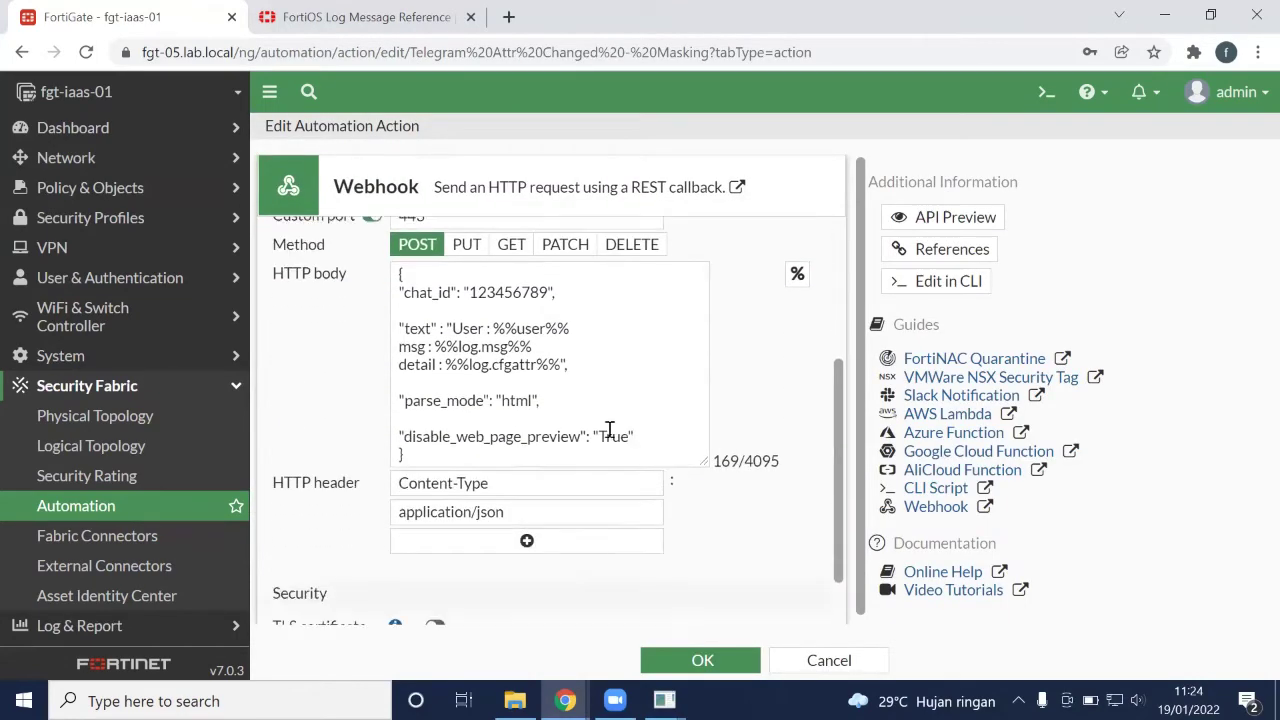
scroll(609, 430, "up", 1)
Review the body's text key, msg : %%log.msg%% and detail : %%log.cfgattr%% lines
left_click_drag(577, 428, 386, 432)
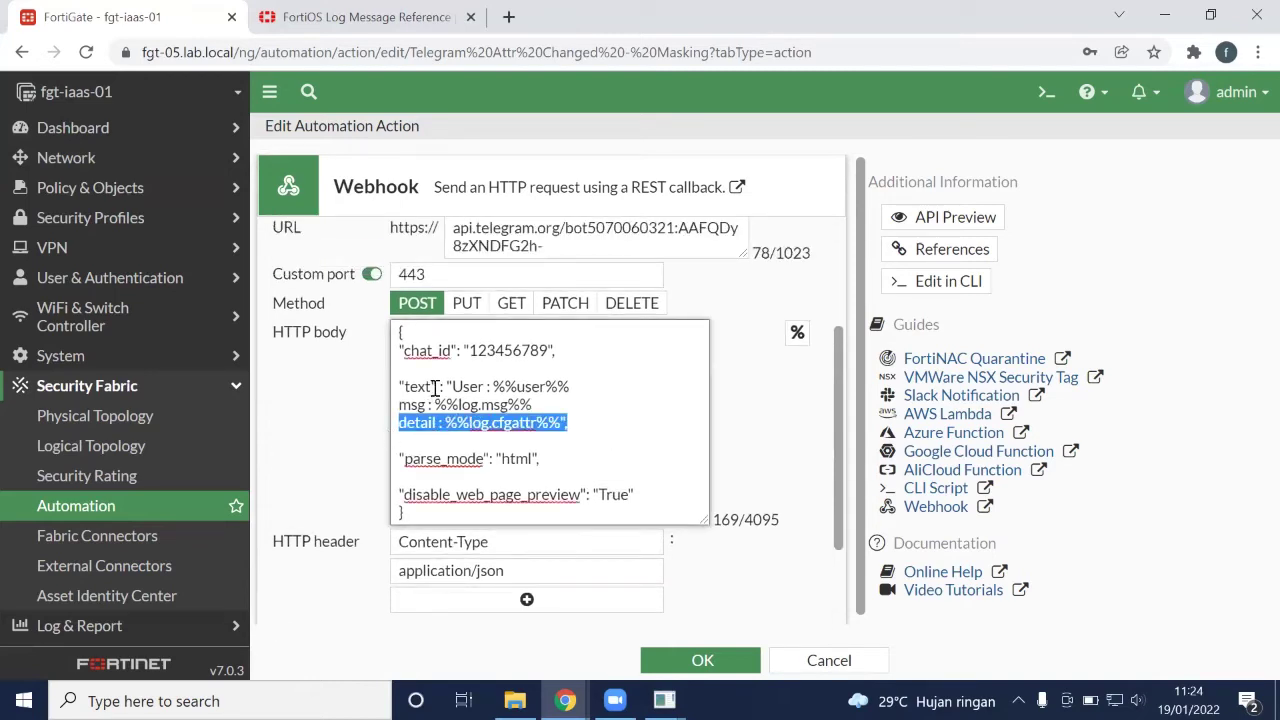
left_click_drag(437, 387, 439, 424)
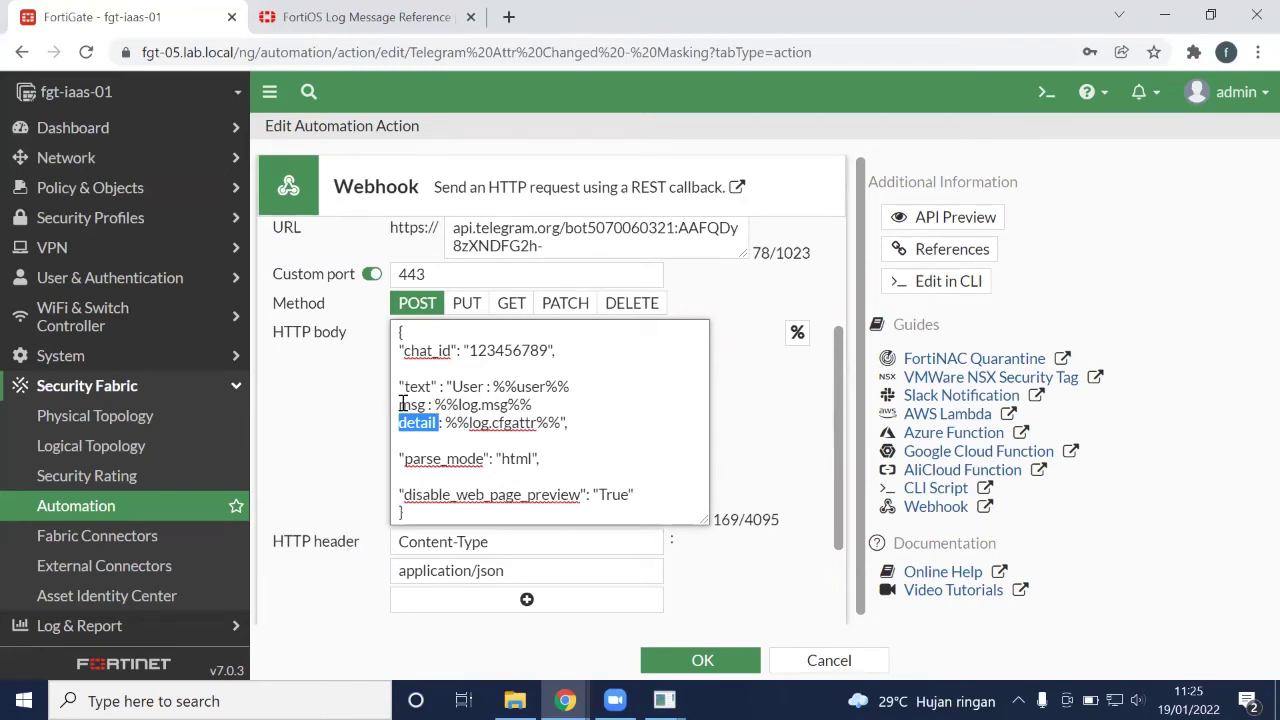
left_click_drag(399, 404, 533, 404)
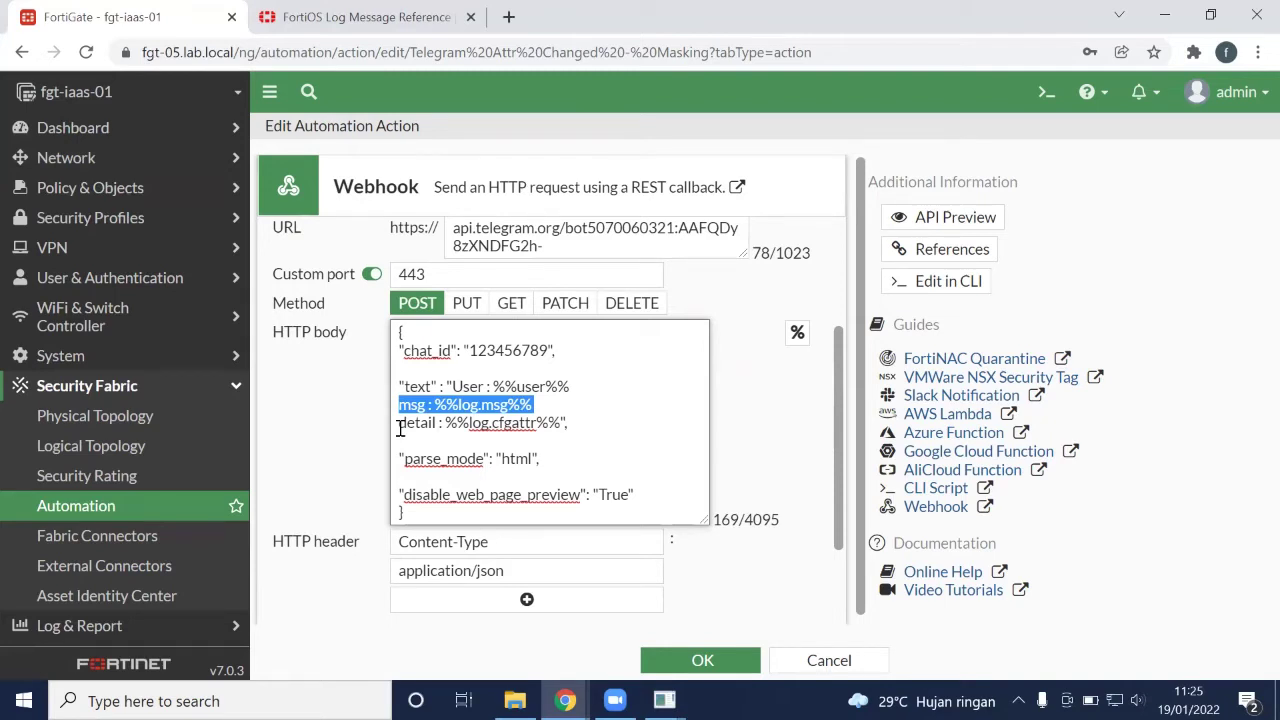
left_click_drag(399, 424, 566, 428)
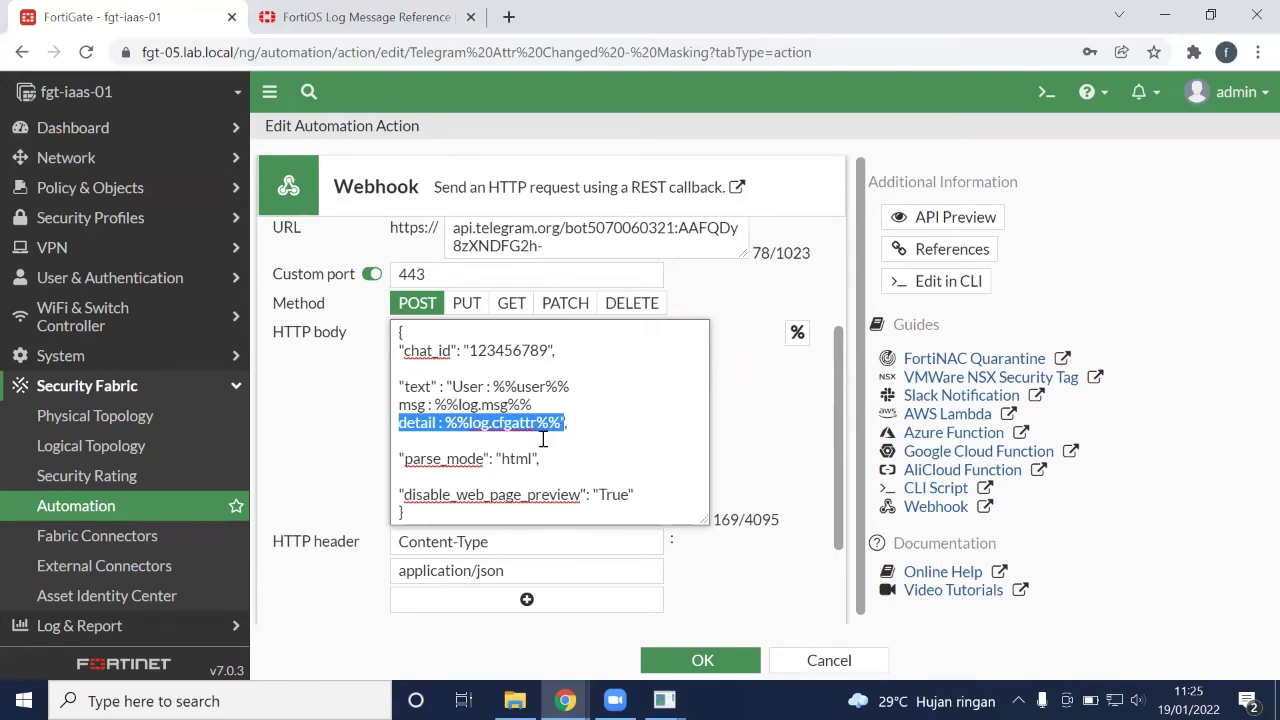
left_click(512, 432)
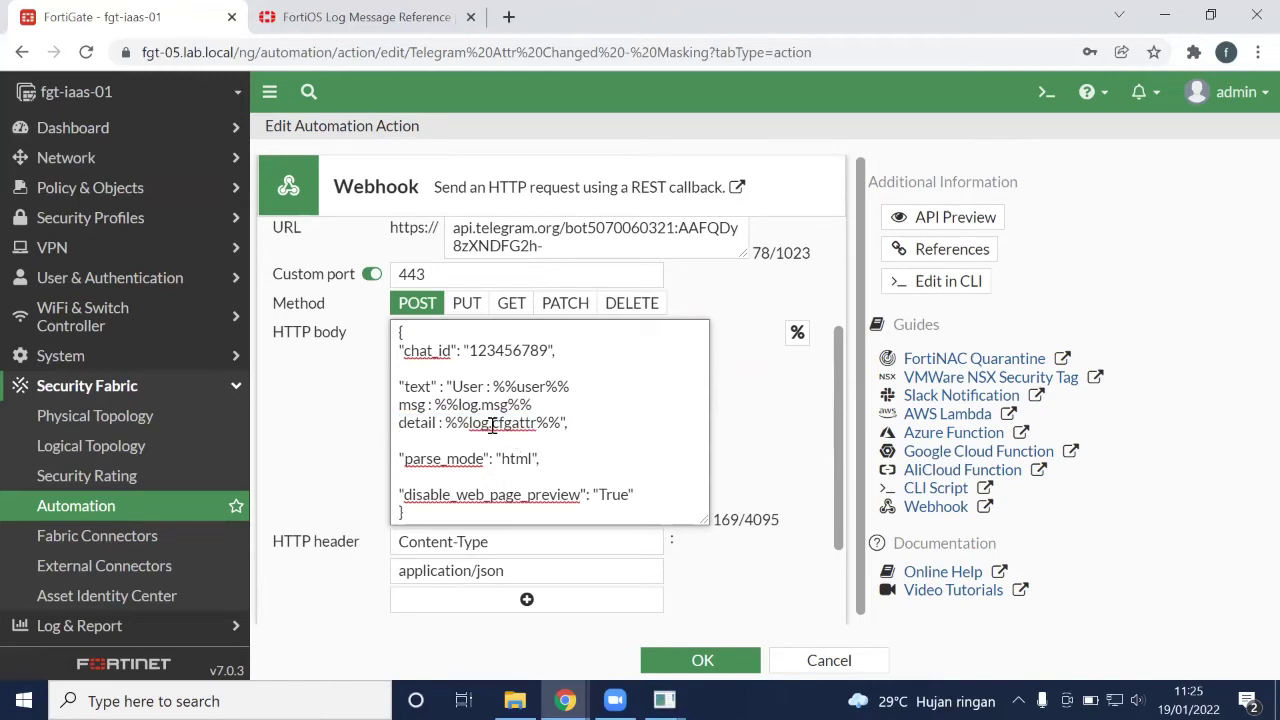
left_click_drag(492, 425, 538, 427)
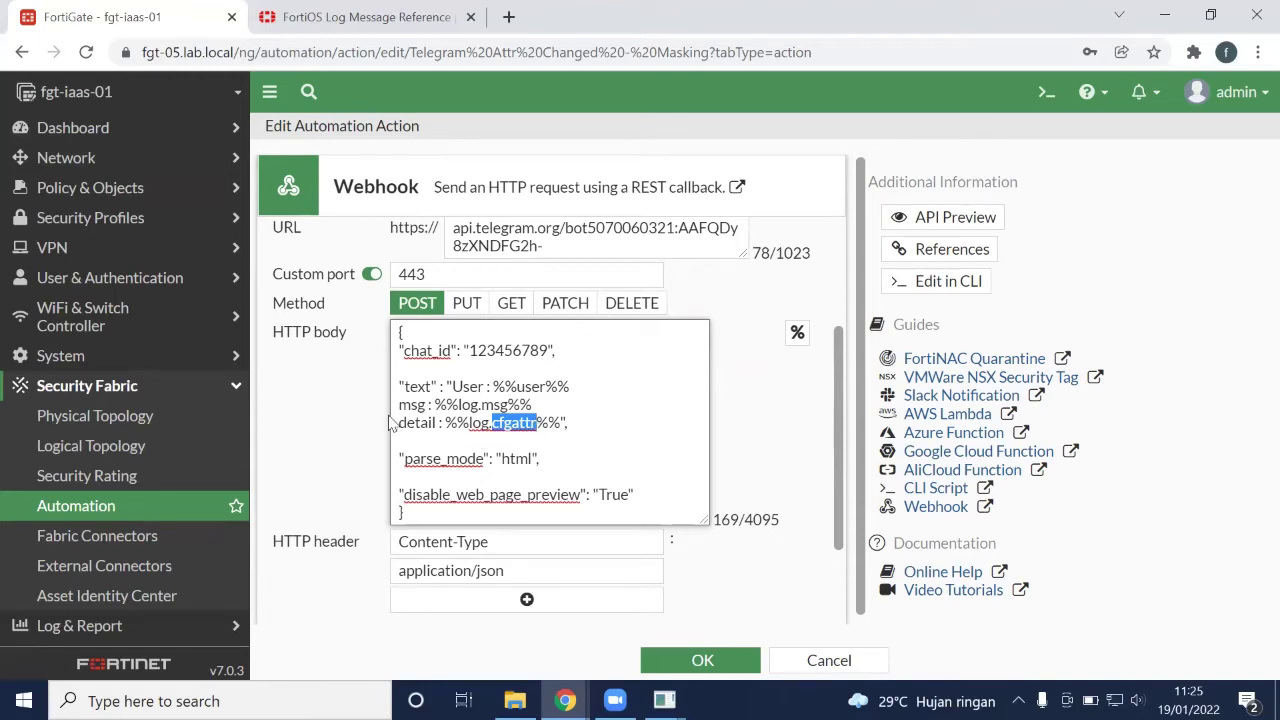
left_click(366, 20)
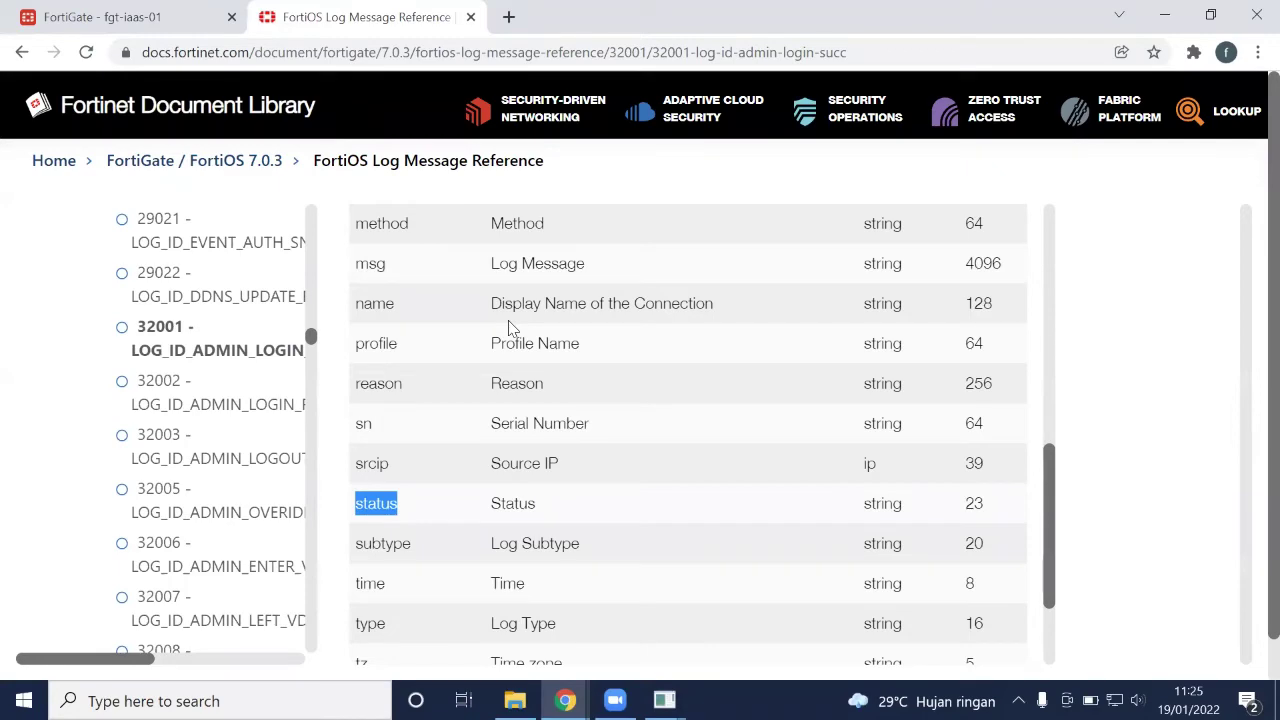
Browse the admin login log's field table, highlighting dstip, then return to FortiGate
scroll(510, 328, "up", 1)
scroll(510, 324, "down", 2)
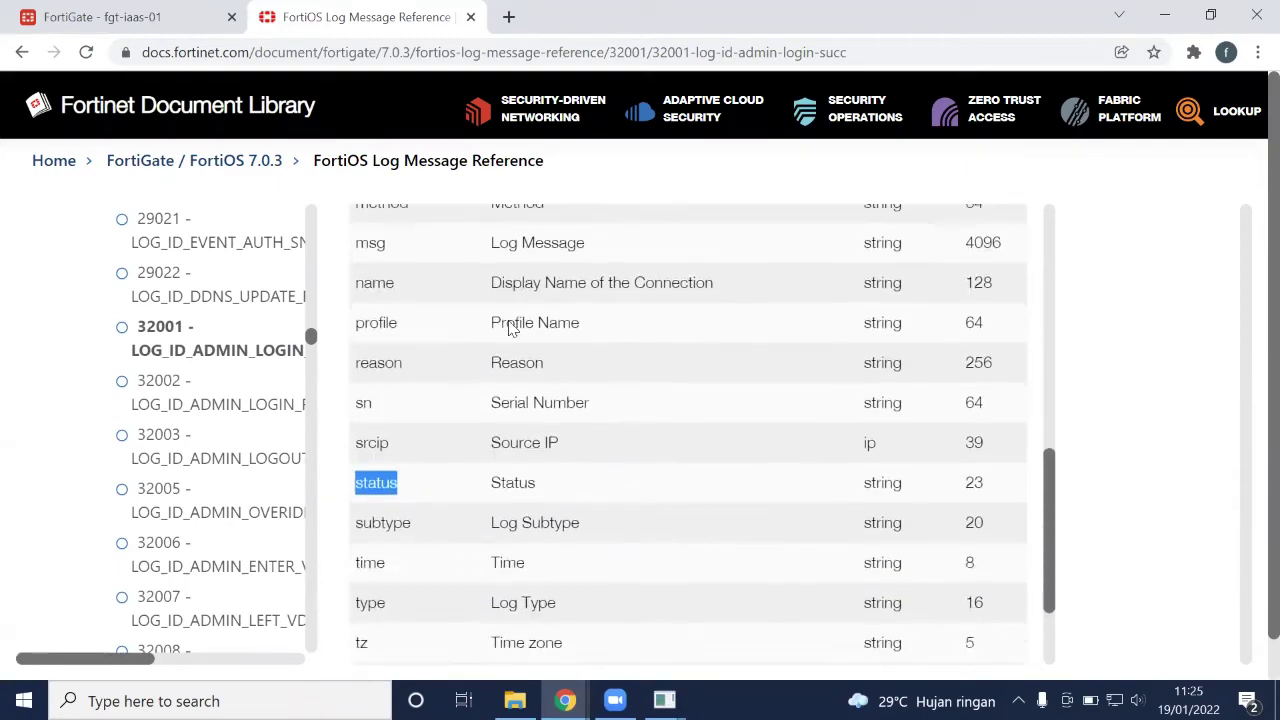
scroll(510, 322, "down", 1)
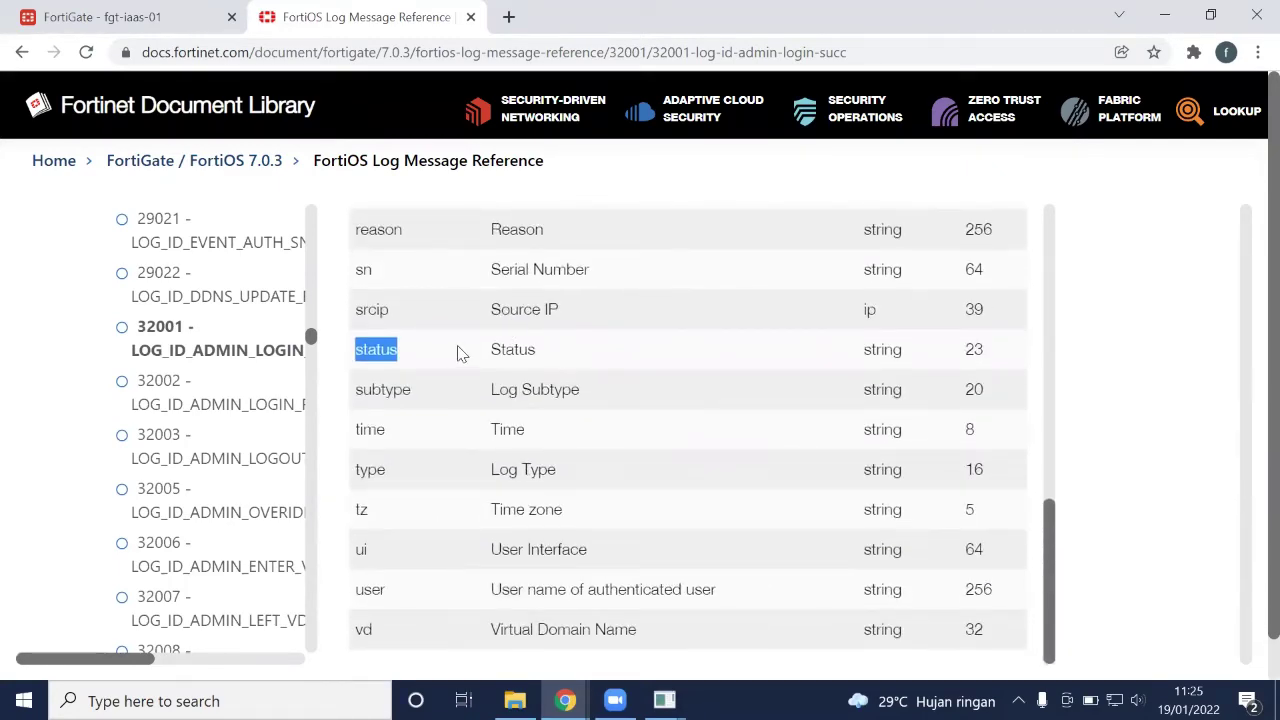
scroll(458, 352, "up", 2)
scroll(458, 352, "up", 4)
scroll(458, 352, "down", 1)
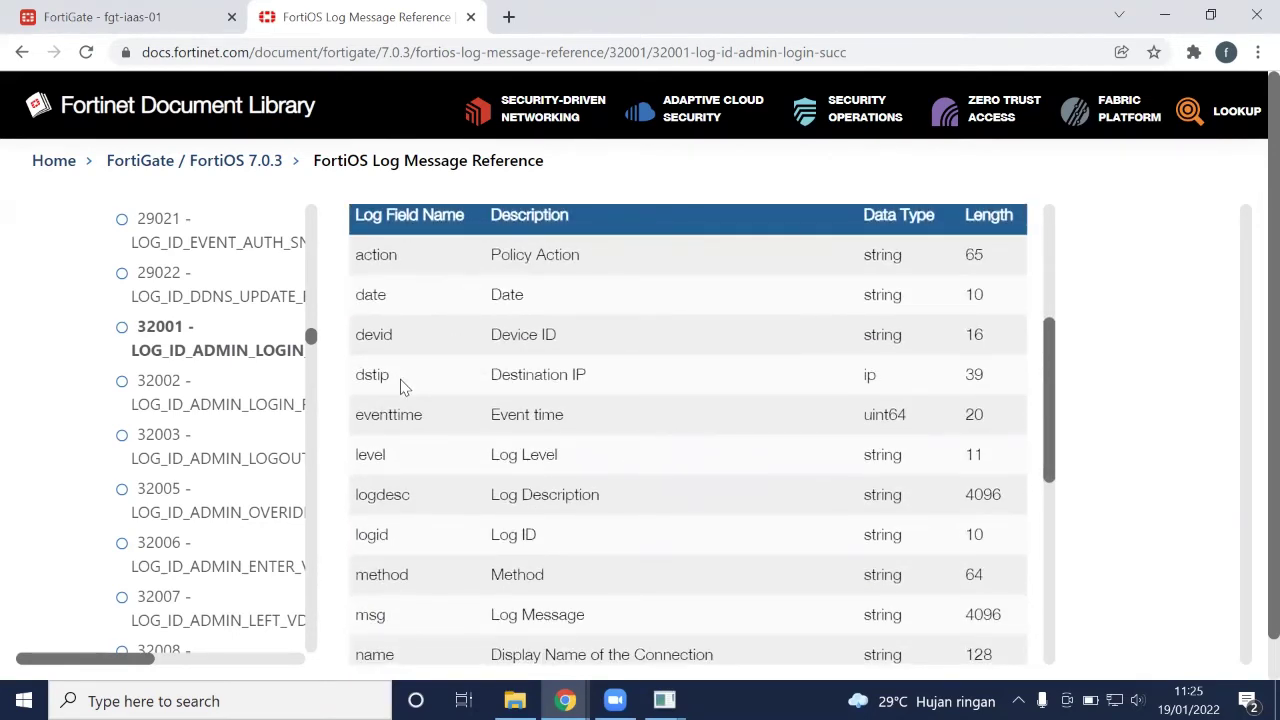
left_click_drag(393, 383, 356, 376)
scroll(409, 412, "down", 1)
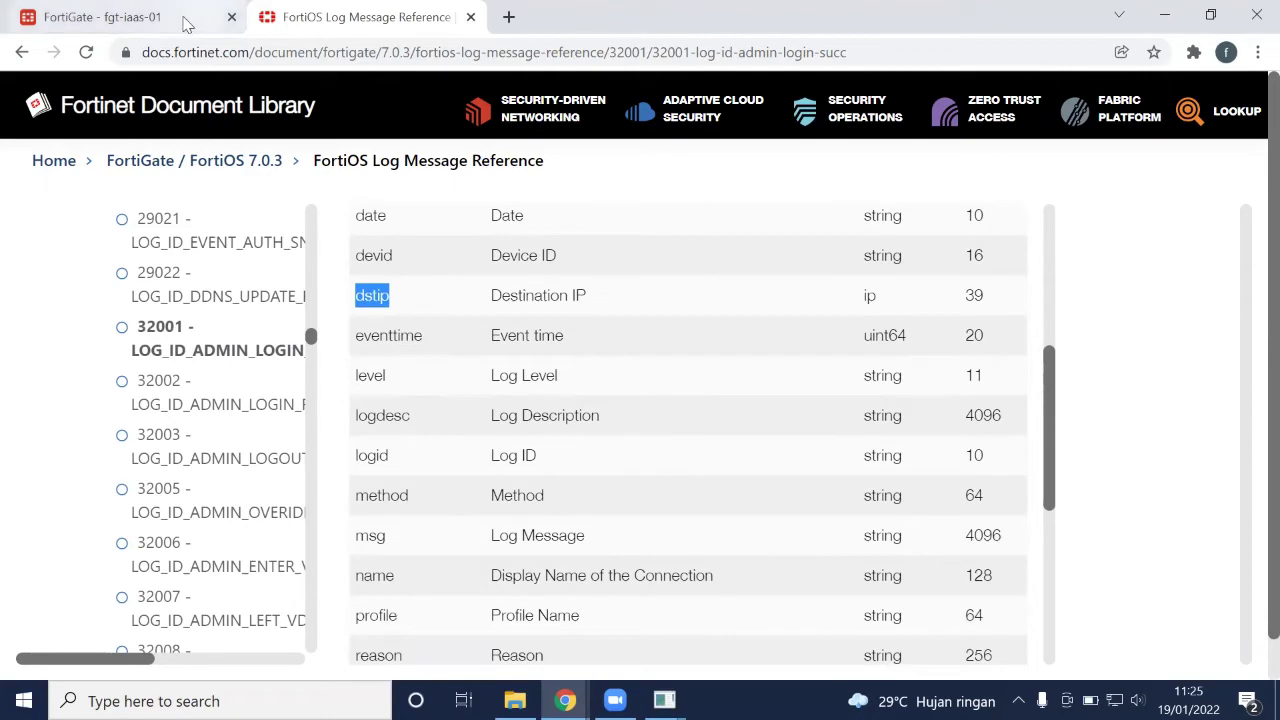
left_click(185, 22)
Show the Action Parameters reference beside the webhook's HTTP body
scroll(663, 440, "down", 2)
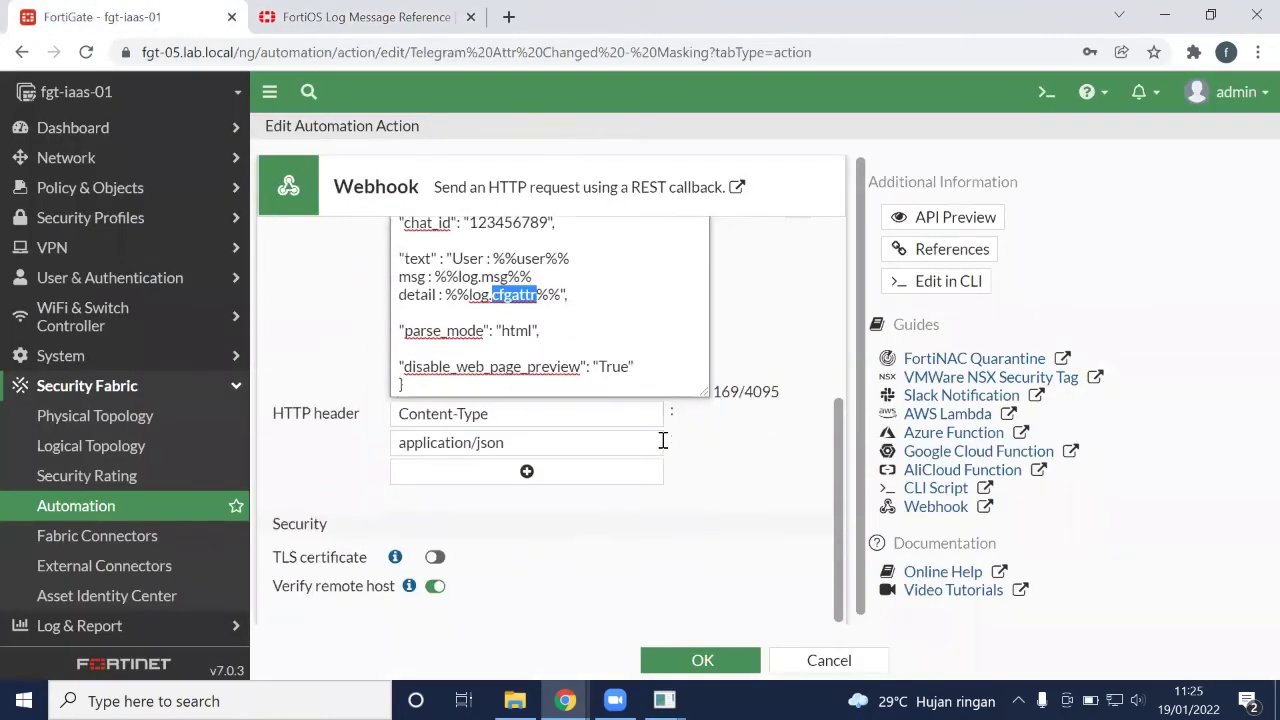
scroll(663, 440, "up", 2)
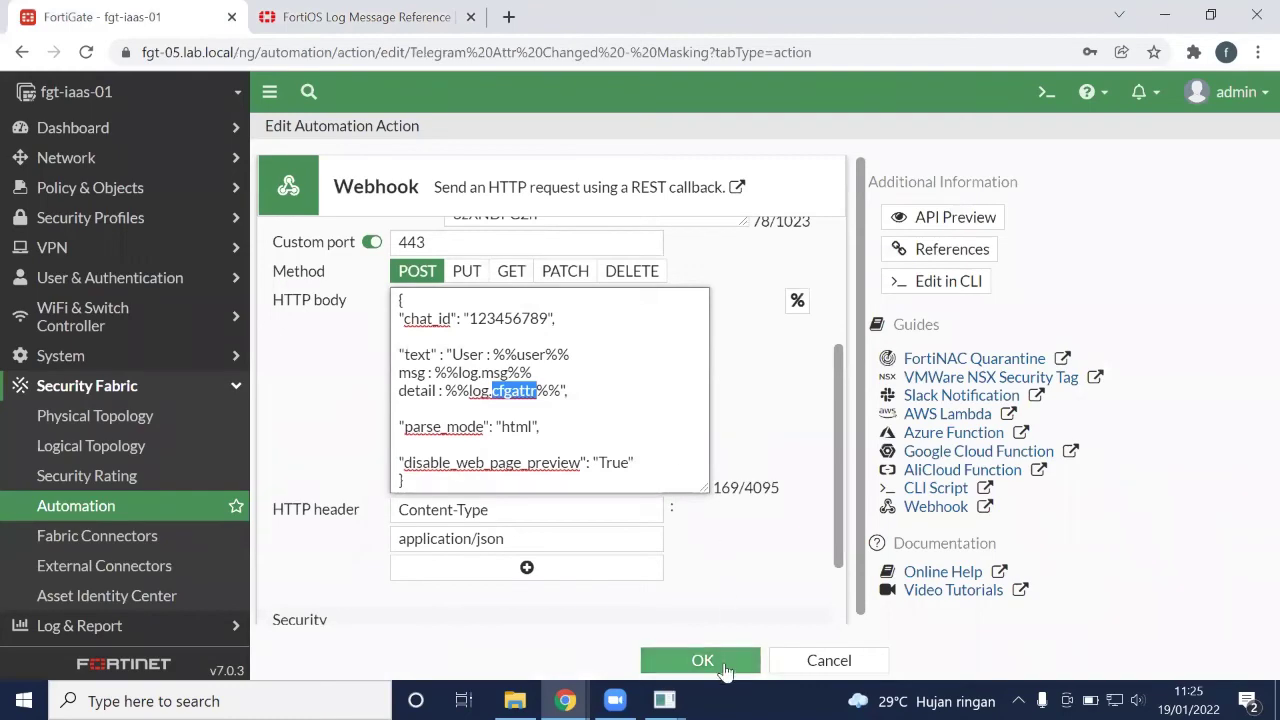
left_click(797, 303)
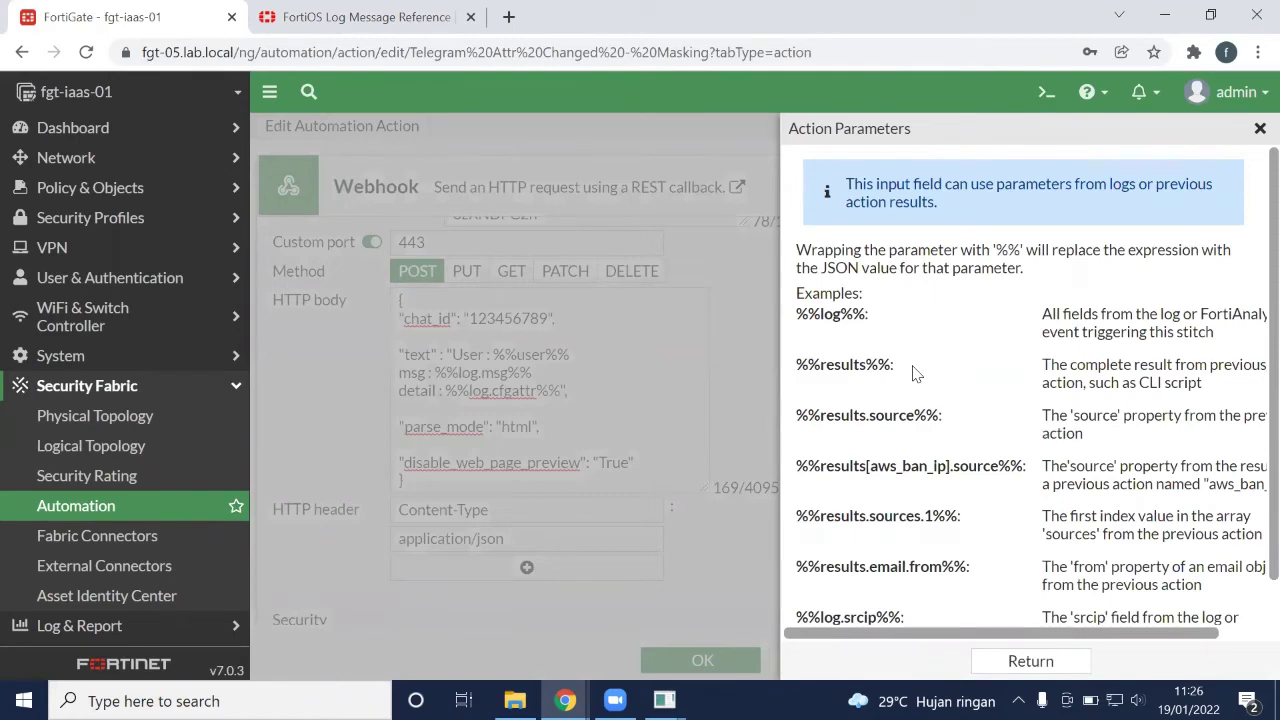
Review the %%log%% and %%log.srcip%% parameter examples, then close the Action Parameters panel
scroll(912, 373, "down", 1)
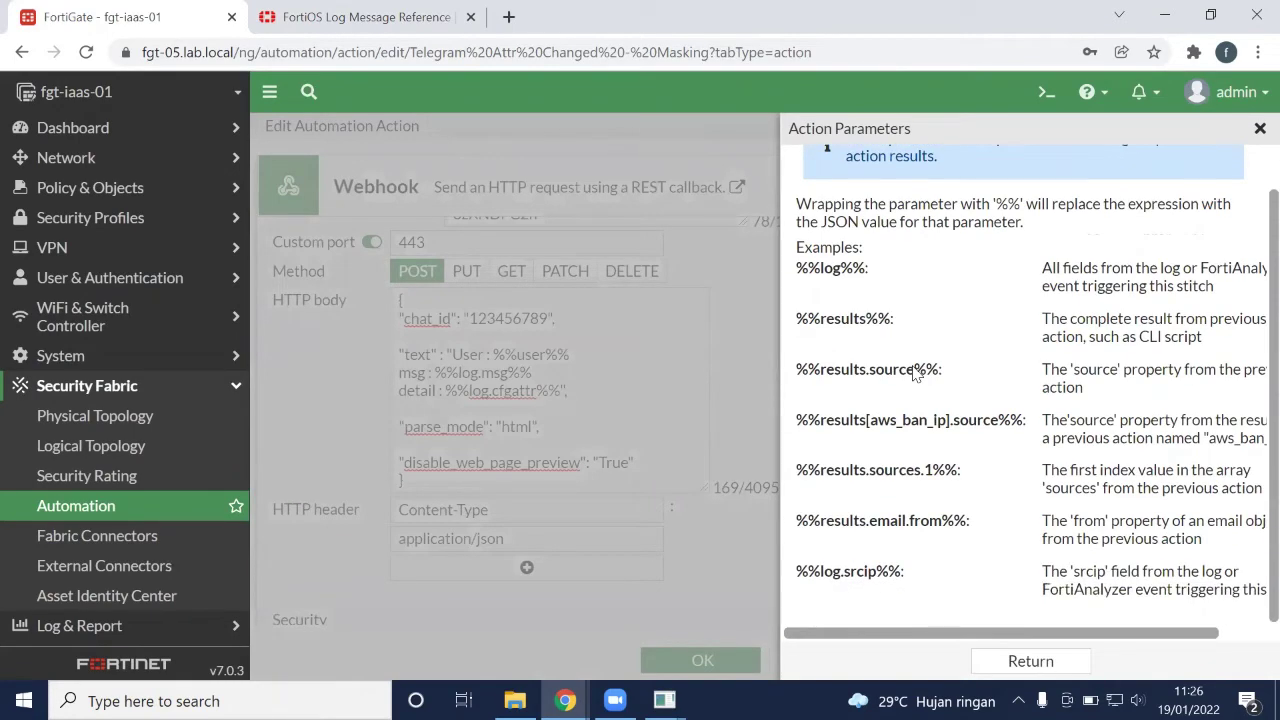
scroll(912, 373, "up", 1)
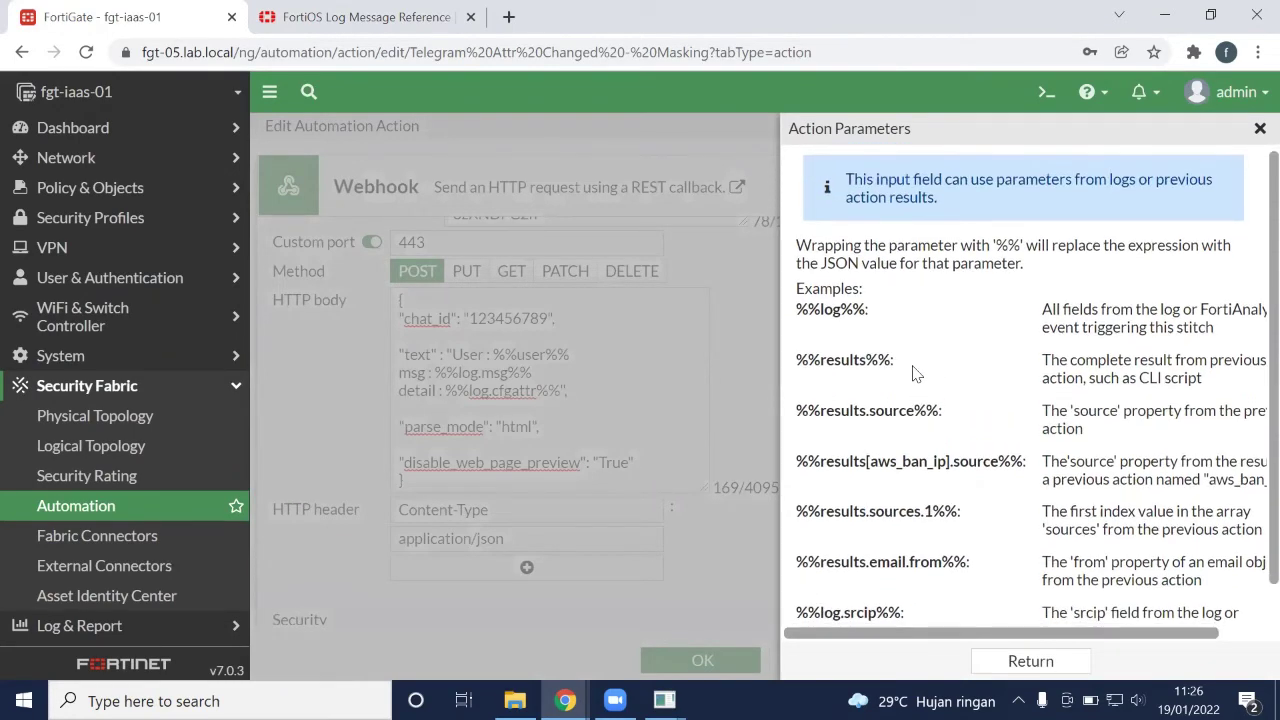
scroll(912, 373, "down", 1)
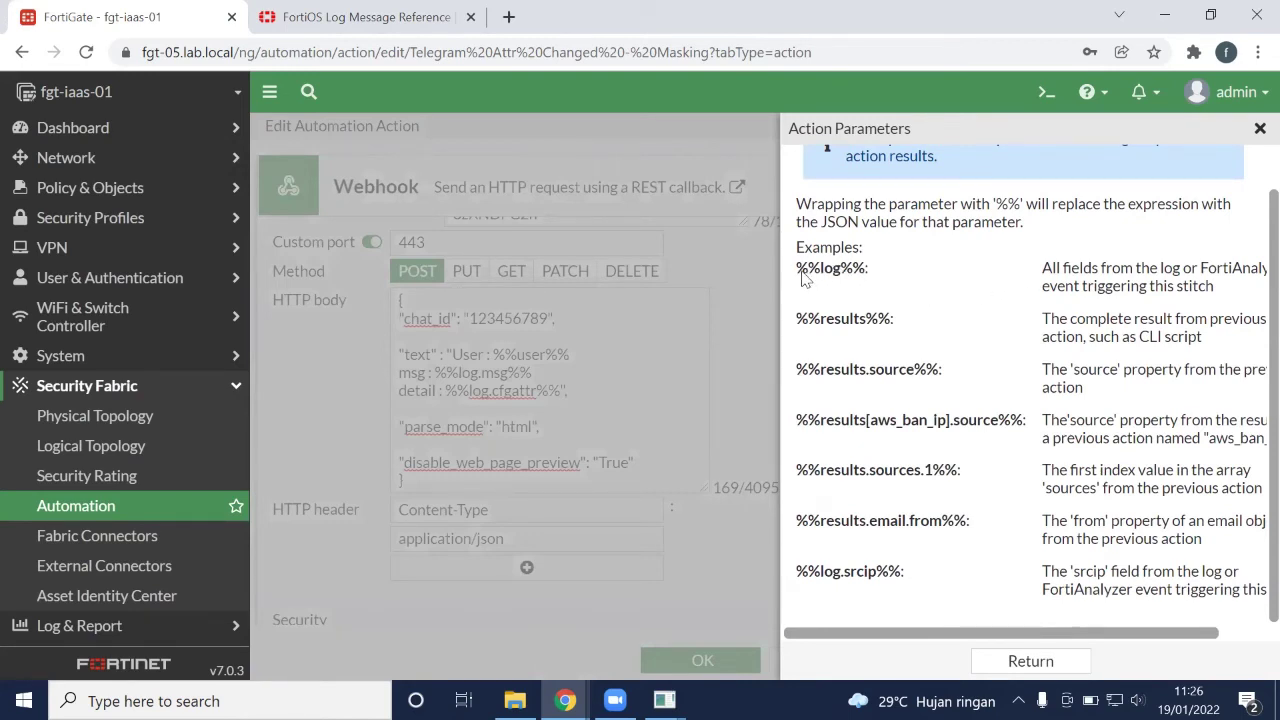
left_click_drag(801, 273, 870, 272)
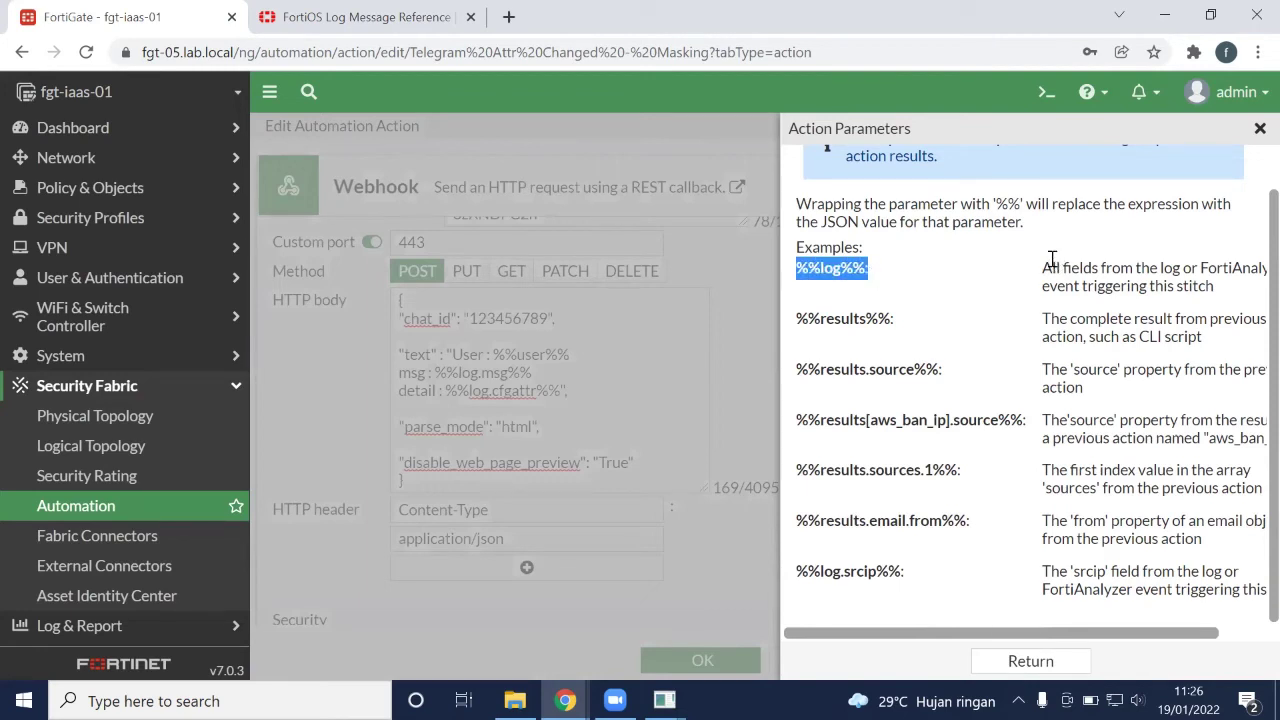
left_click_drag(1042, 268, 1184, 270)
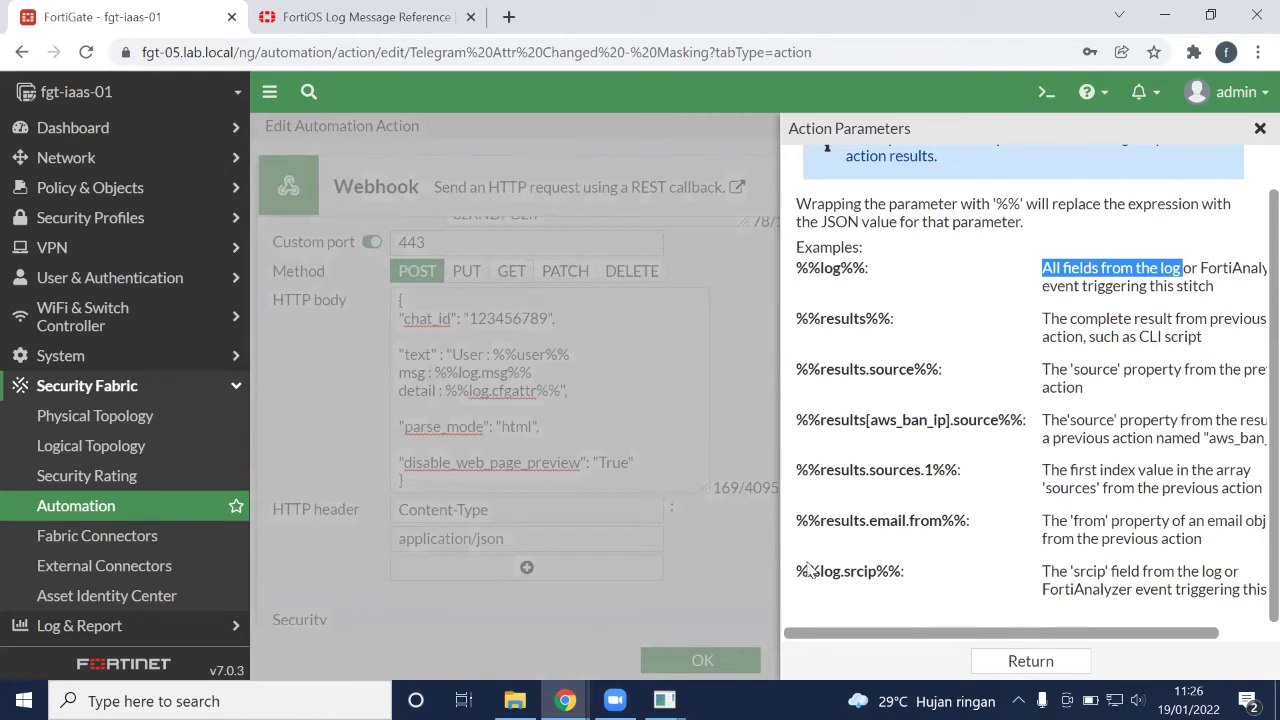
left_click_drag(798, 578, 901, 576)
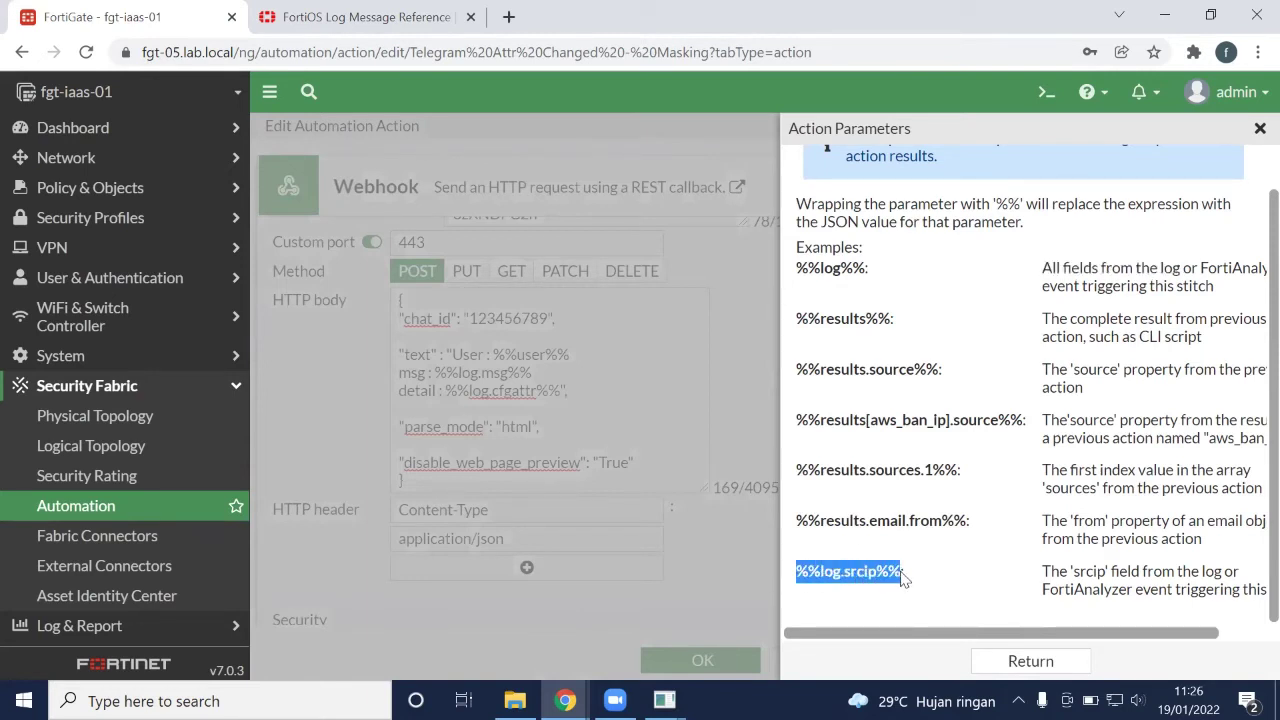
left_click(1037, 662)
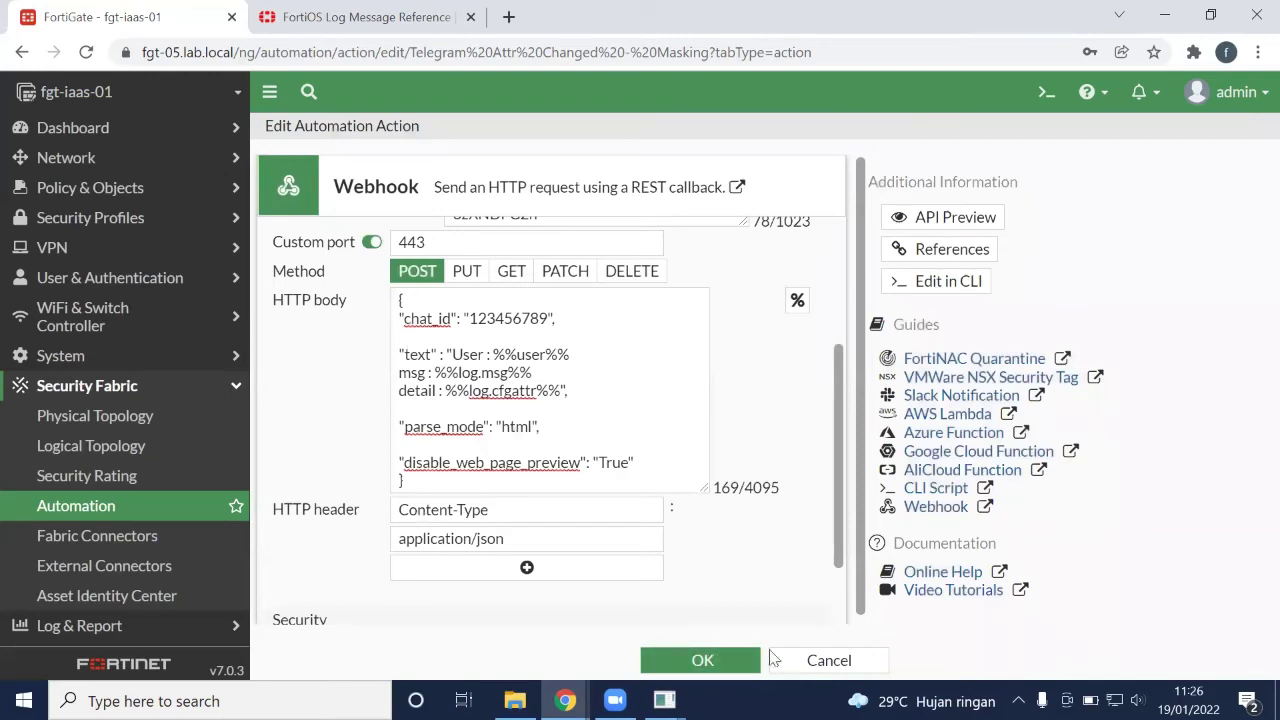
Start a new automation stitch and add the Login Successful trigger
left_click(815, 660)
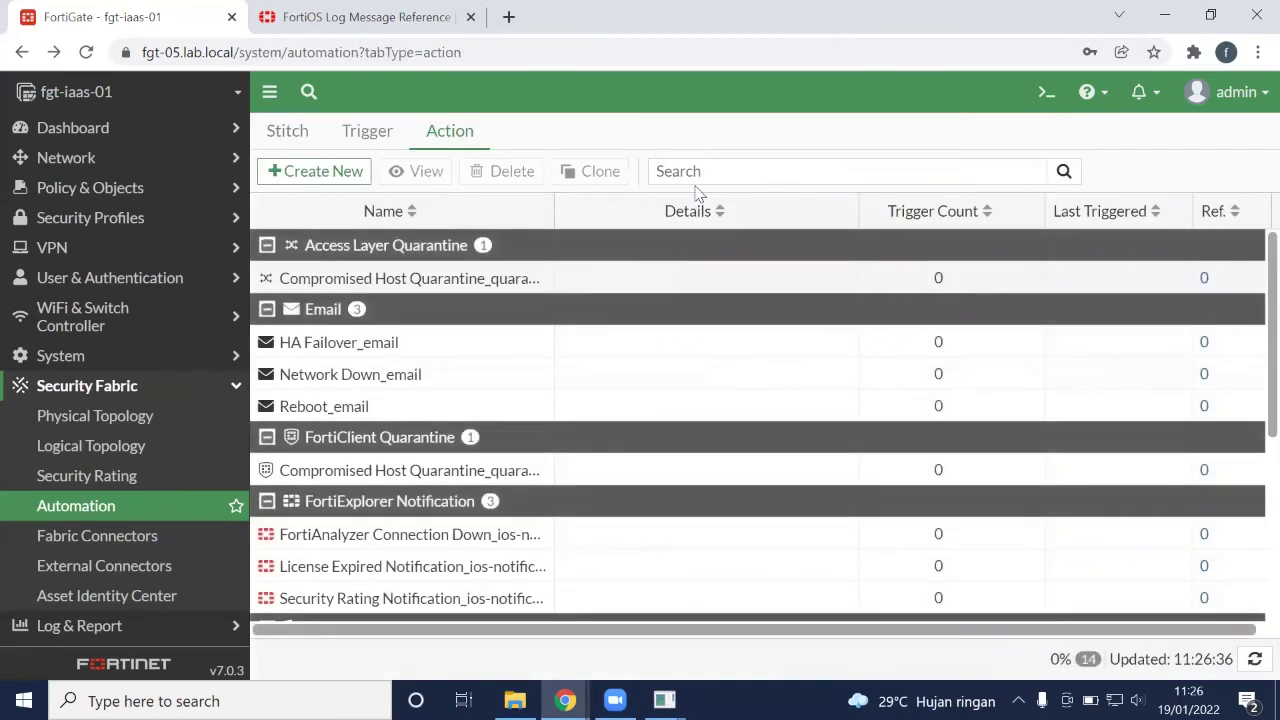
left_click(286, 140)
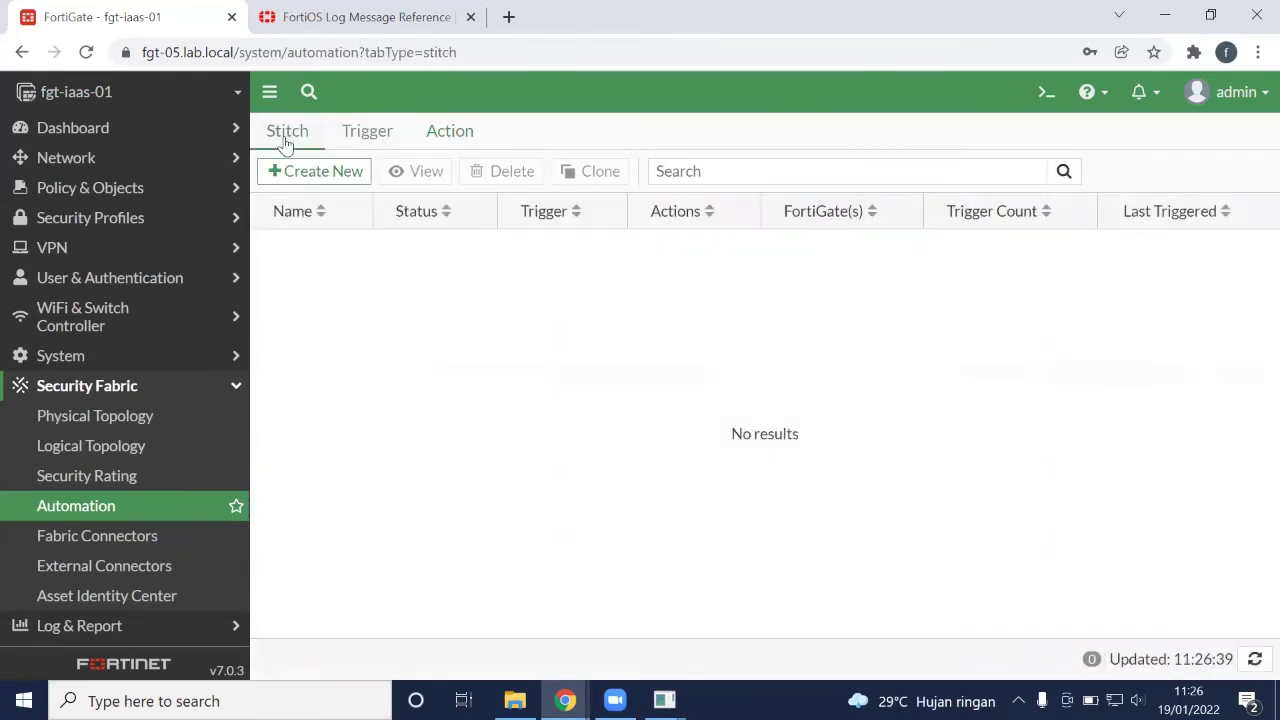
left_click(335, 176)
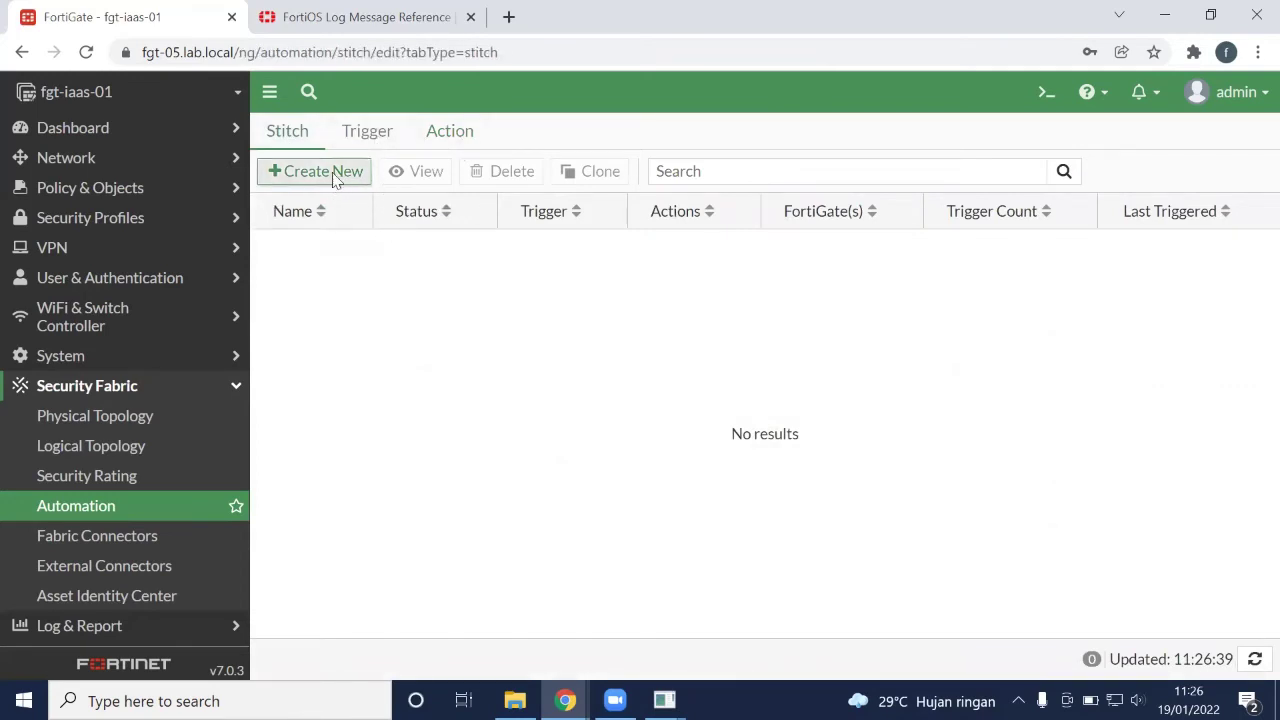
left_click(567, 177)
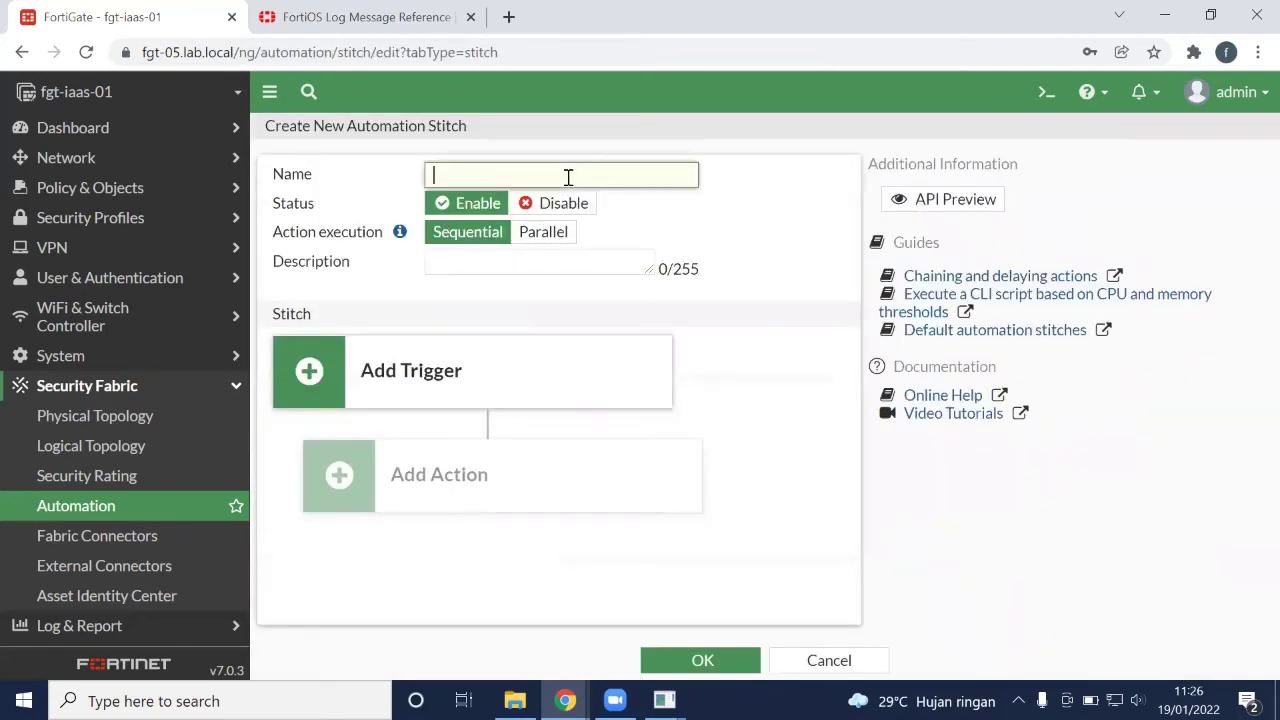
left_click(478, 380)
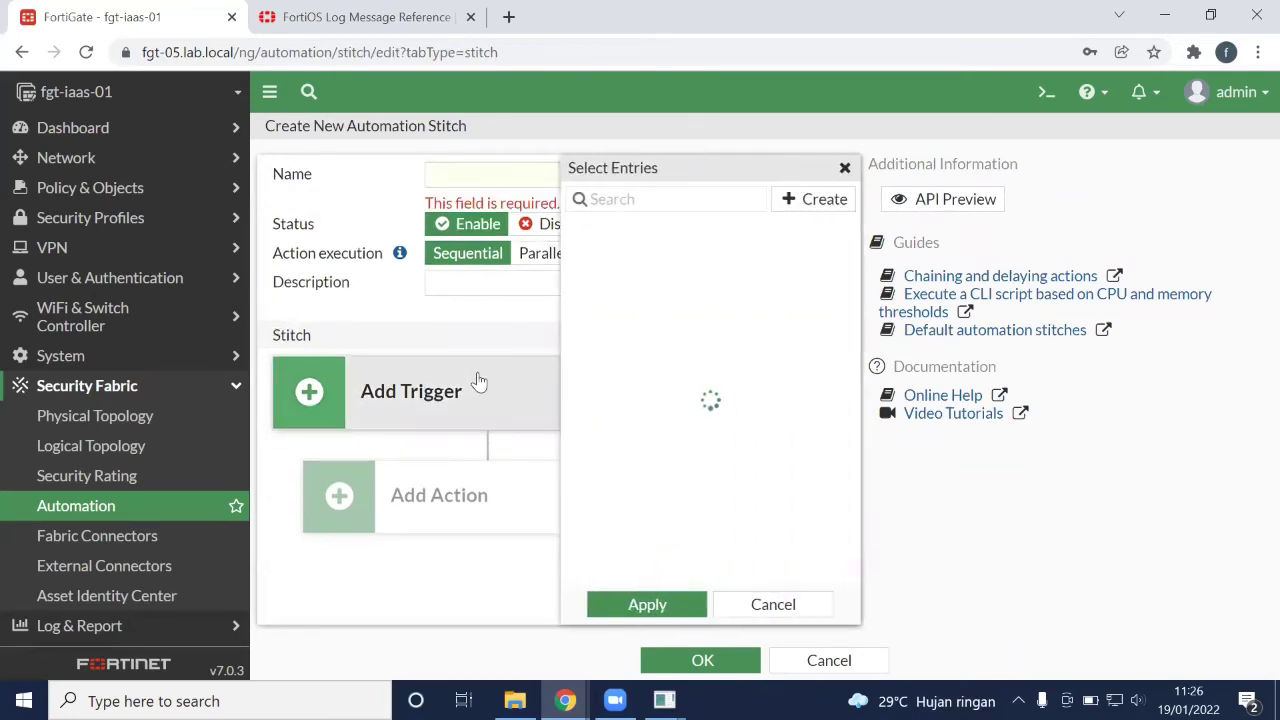
type("log")
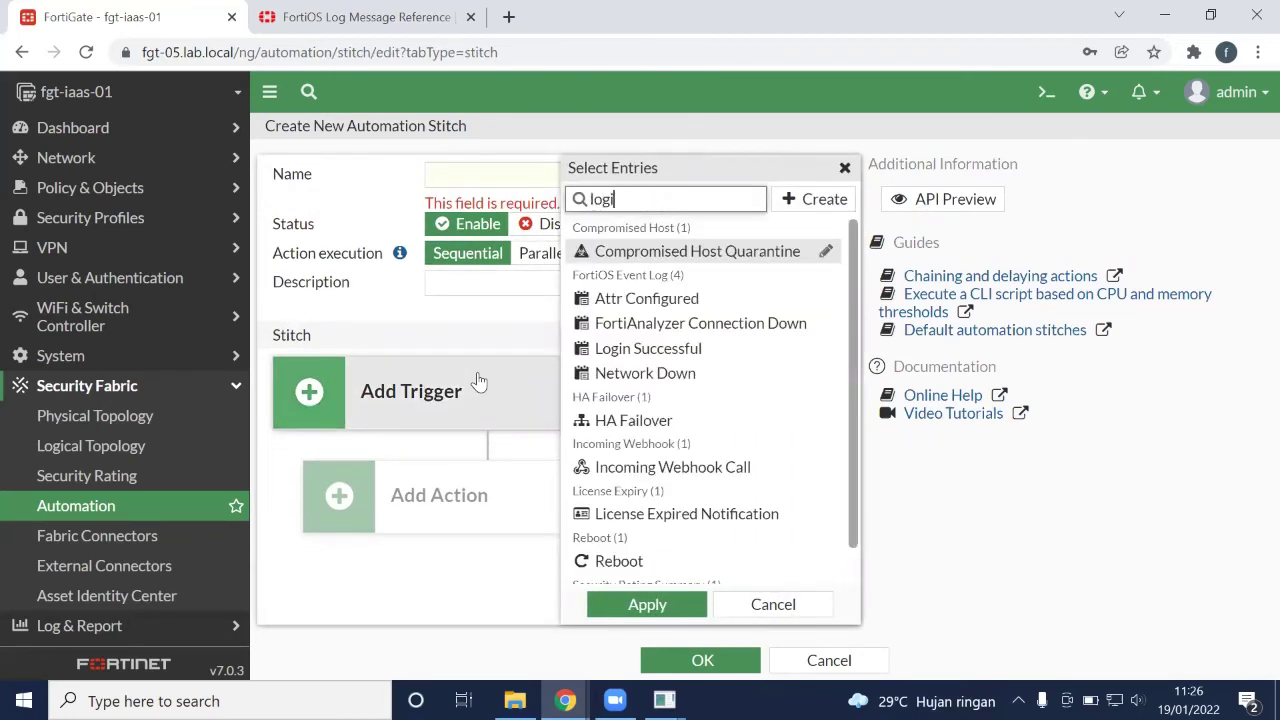
type("i")
left_click(689, 258)
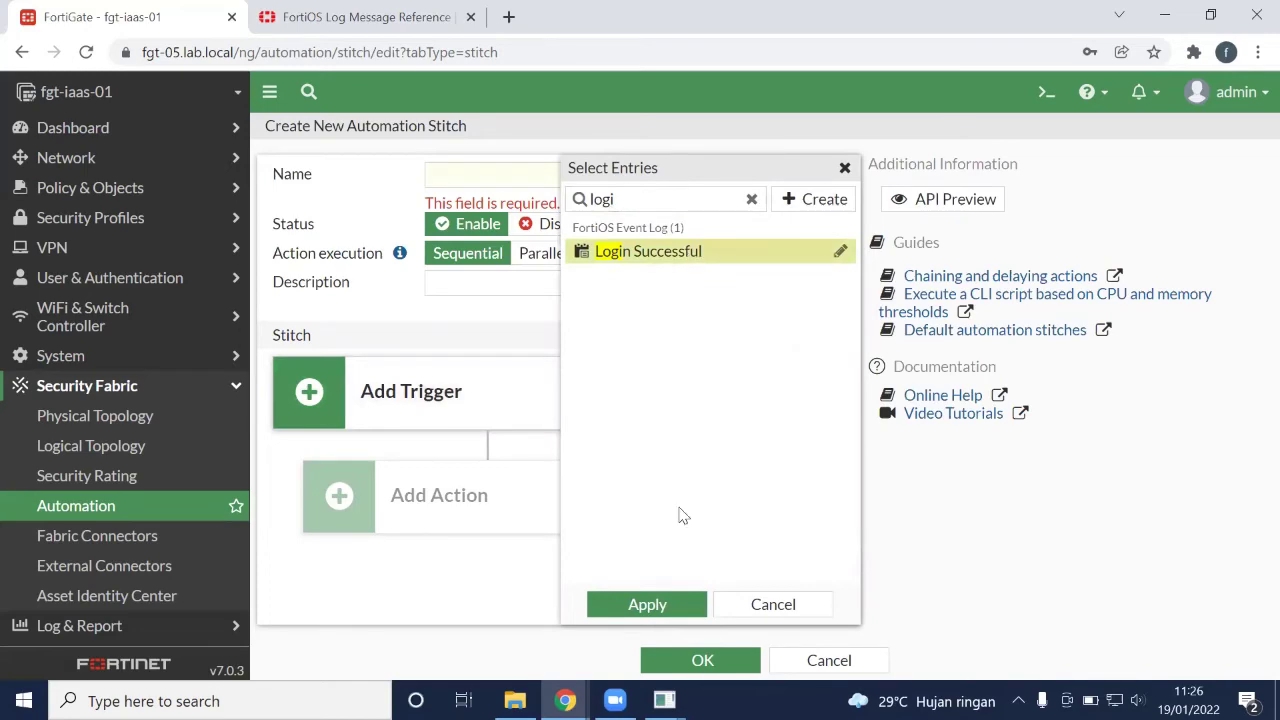
left_click(648, 604)
Add the MS Teams and Telegram Login Successful actions to the stitch
left_click(466, 515)
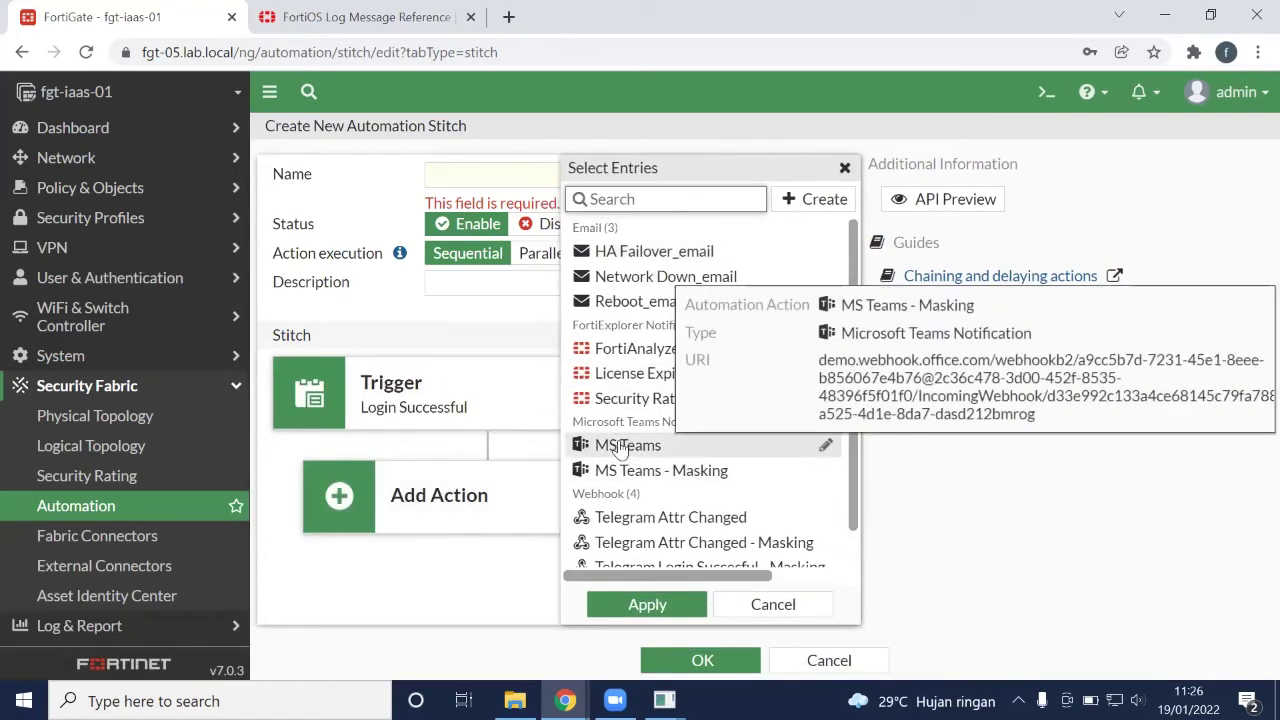
left_click(622, 447)
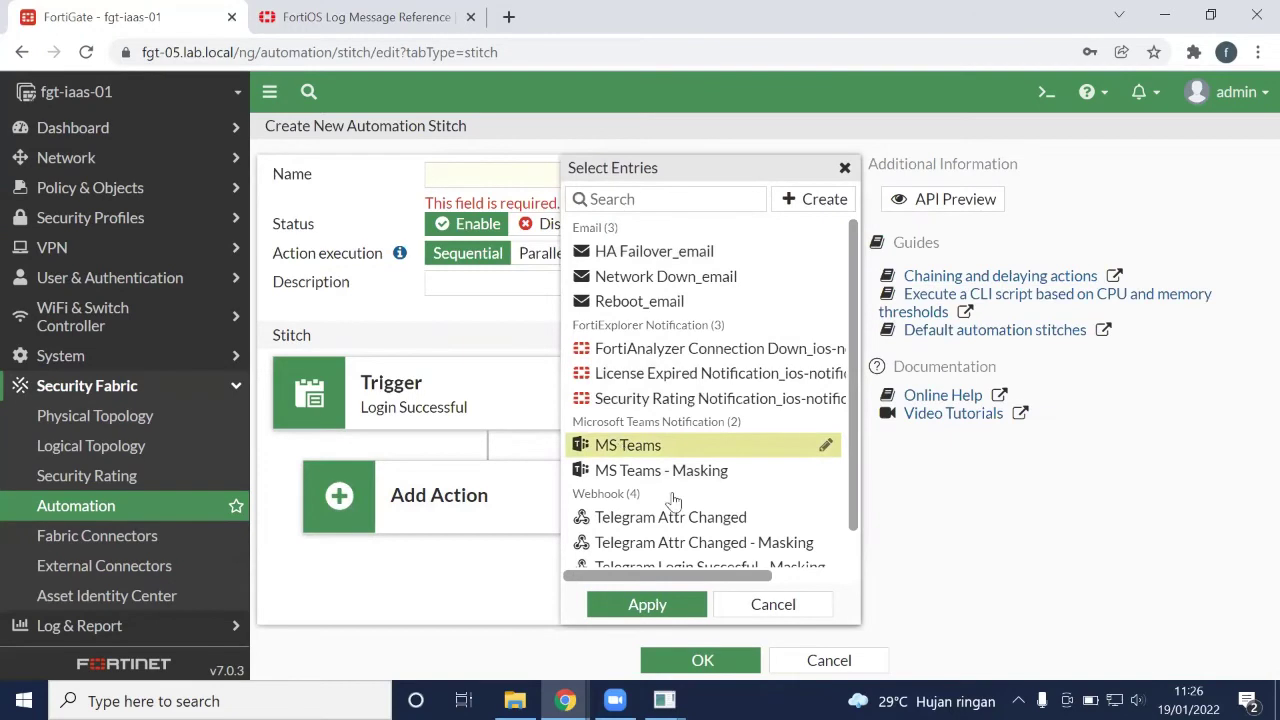
left_click(648, 604)
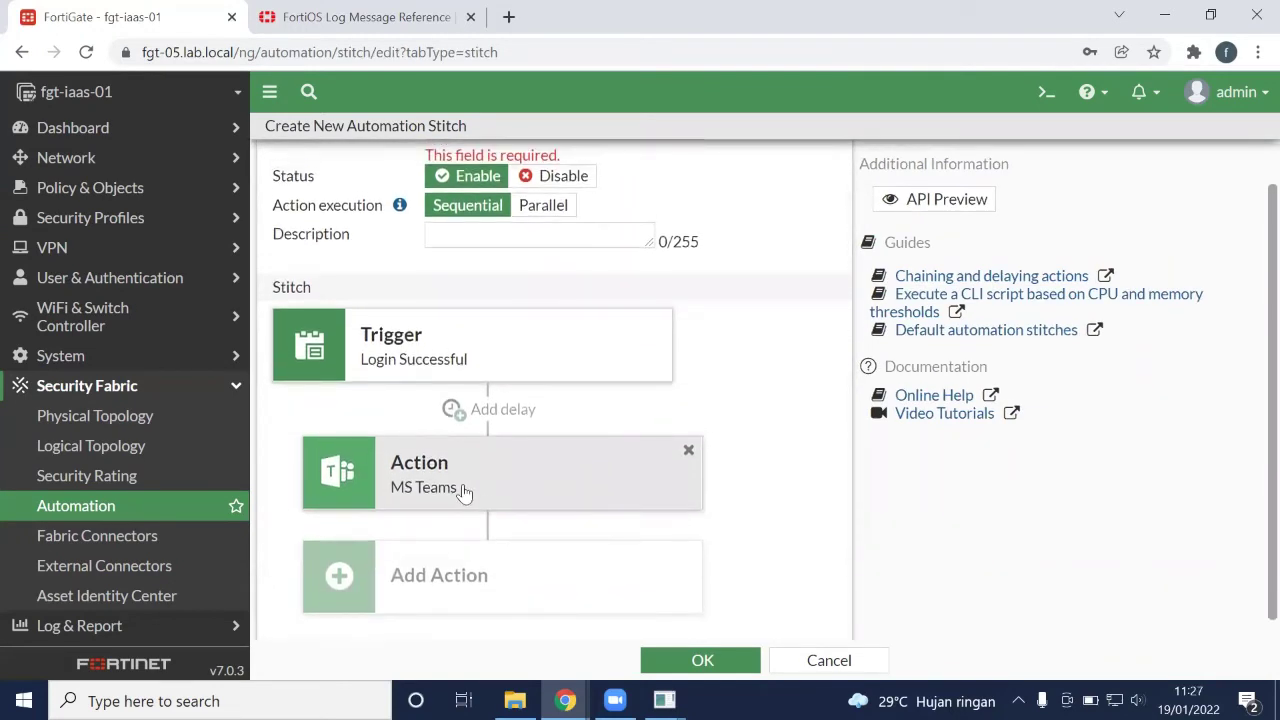
left_click(432, 585)
scroll(690, 490, "down", 1)
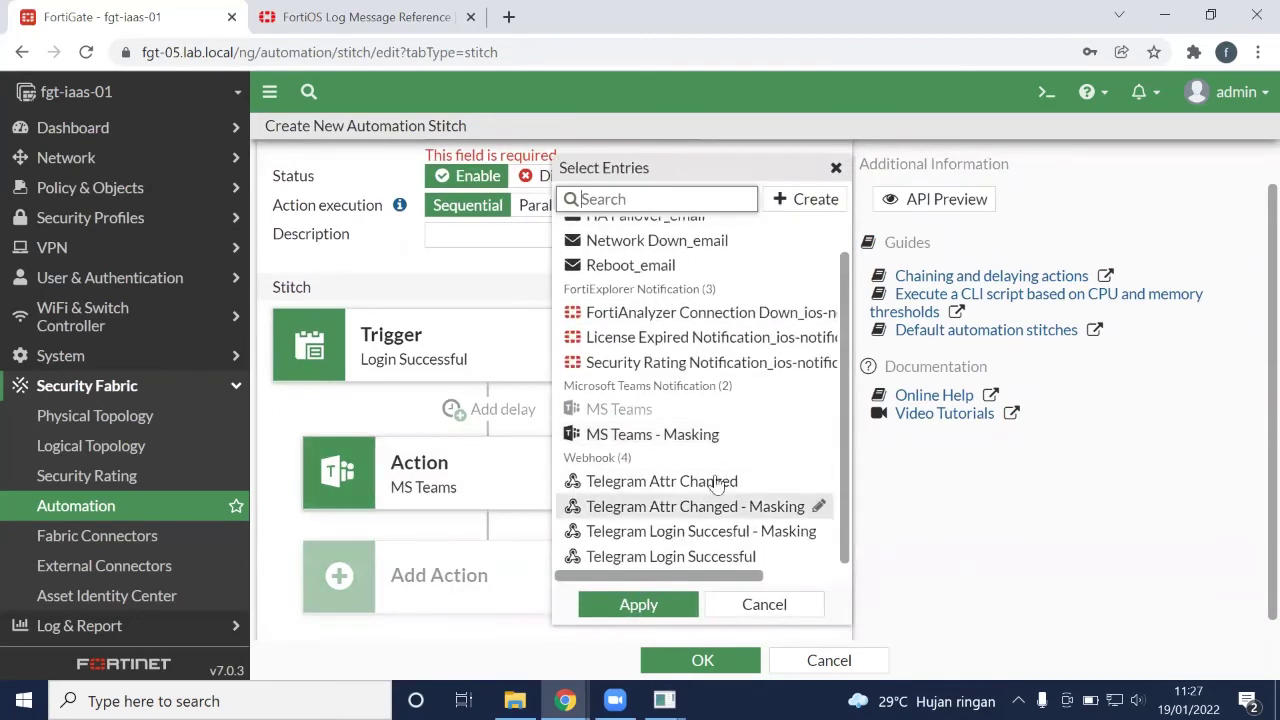
left_click(696, 558)
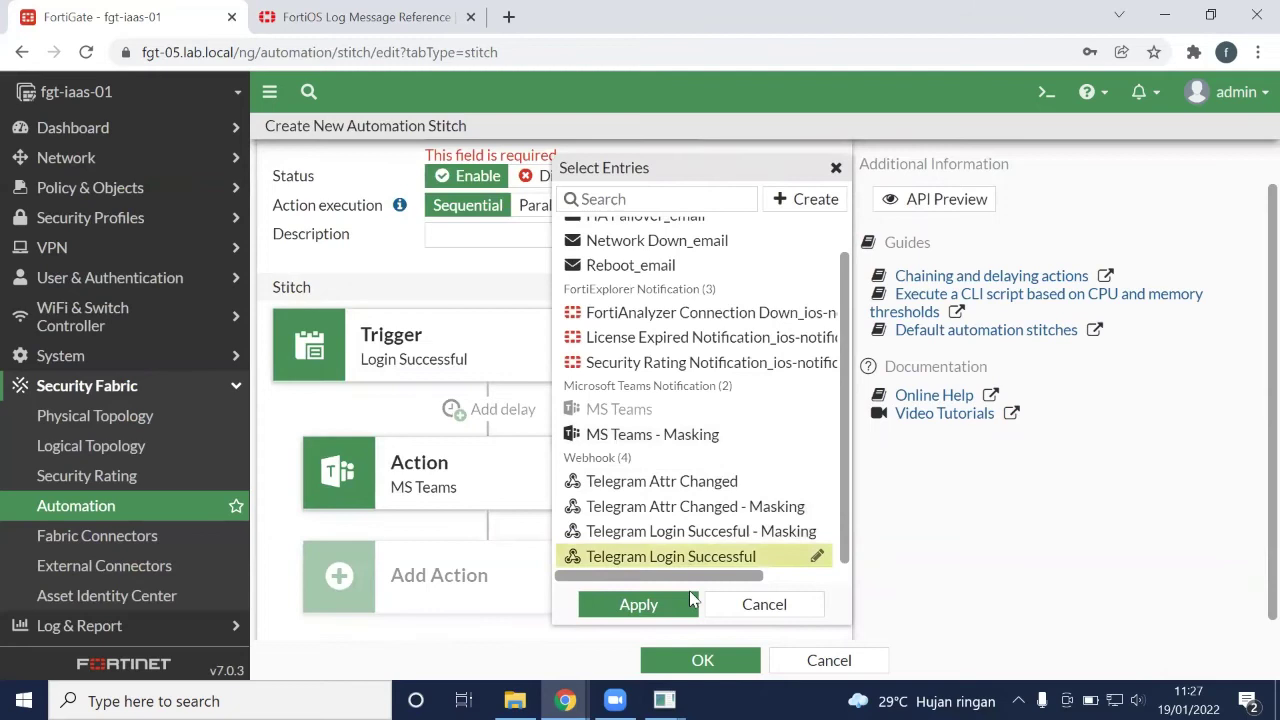
left_click(638, 604)
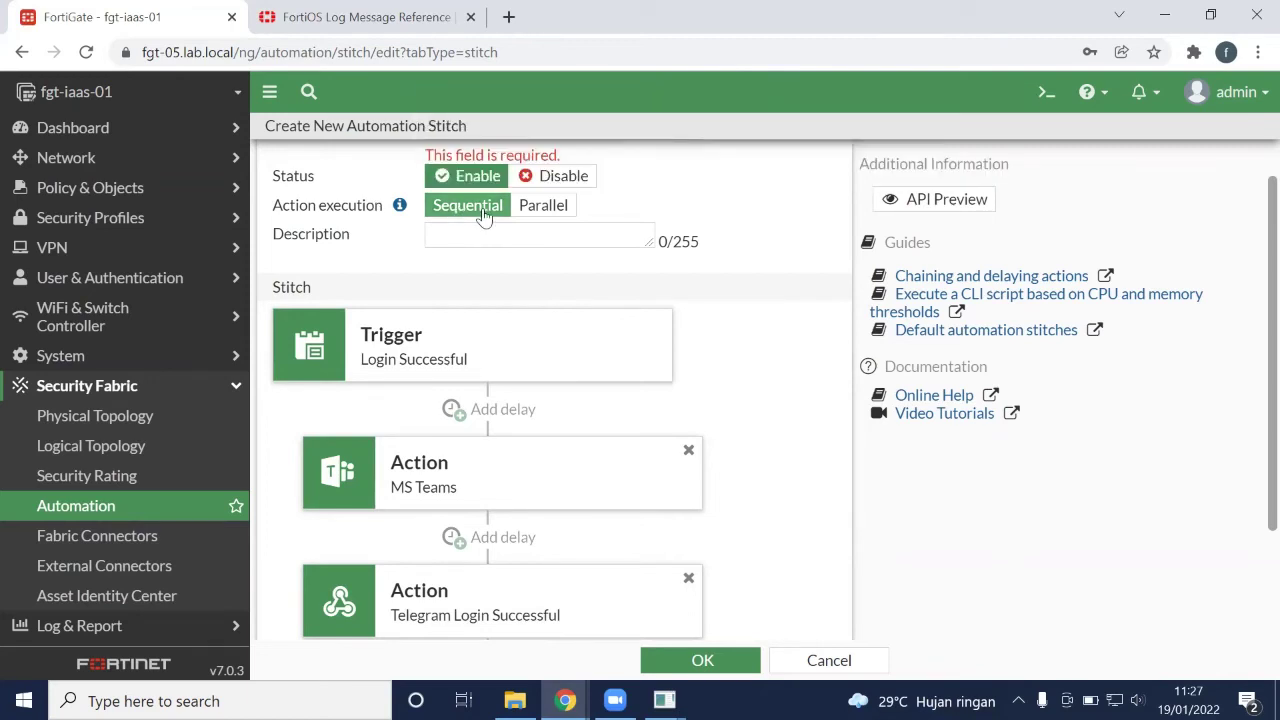
Run the actions in parallel, name the stitch Login Successful, and save it
left_click(538, 208)
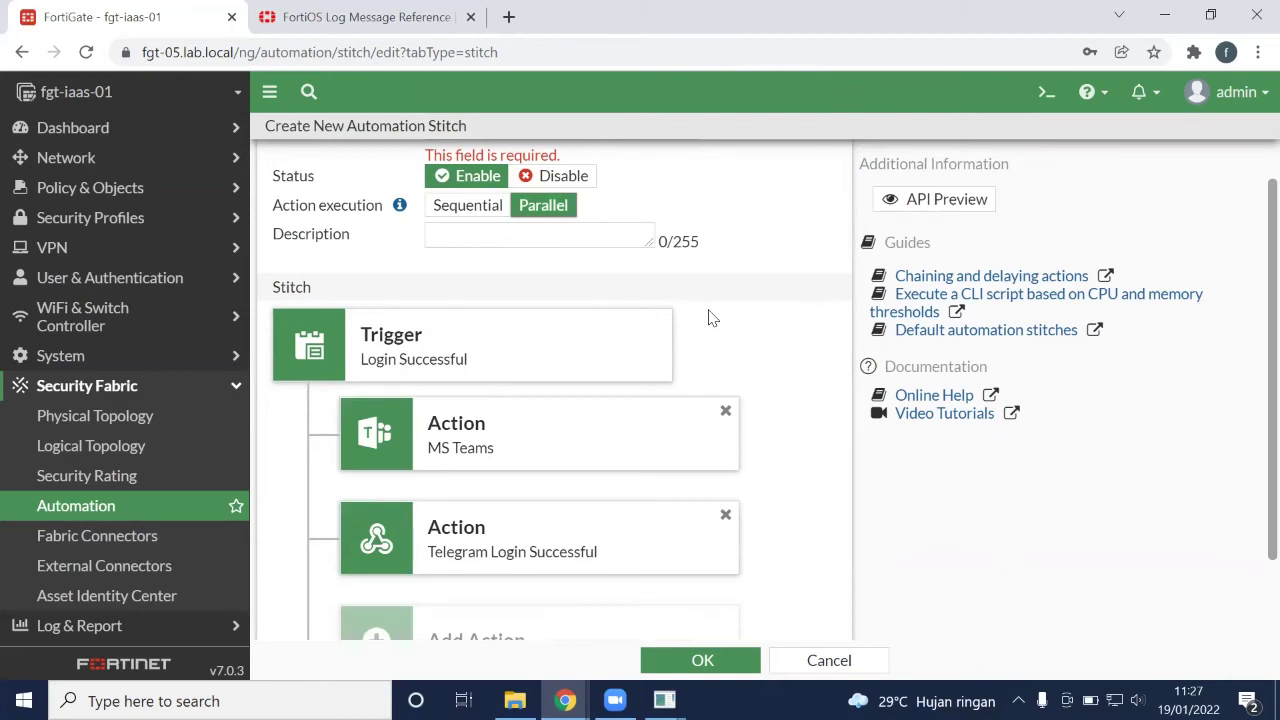
scroll(737, 409, "down", 1)
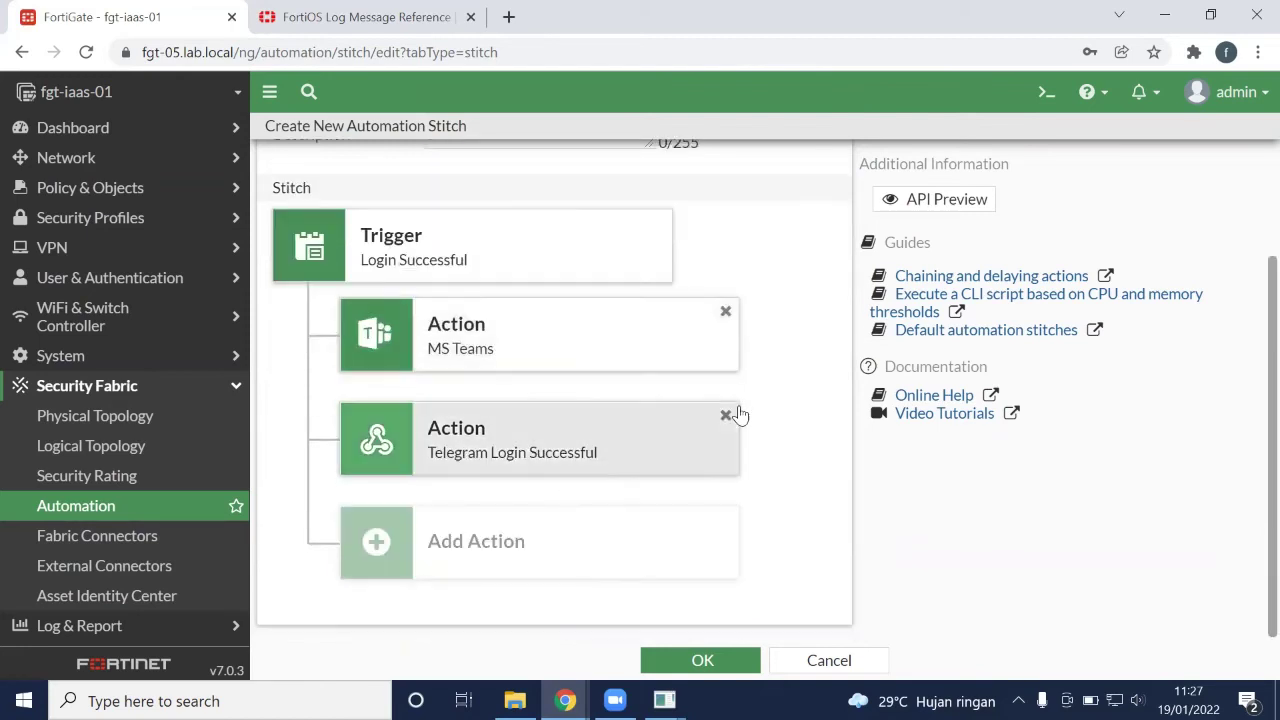
left_click(748, 662)
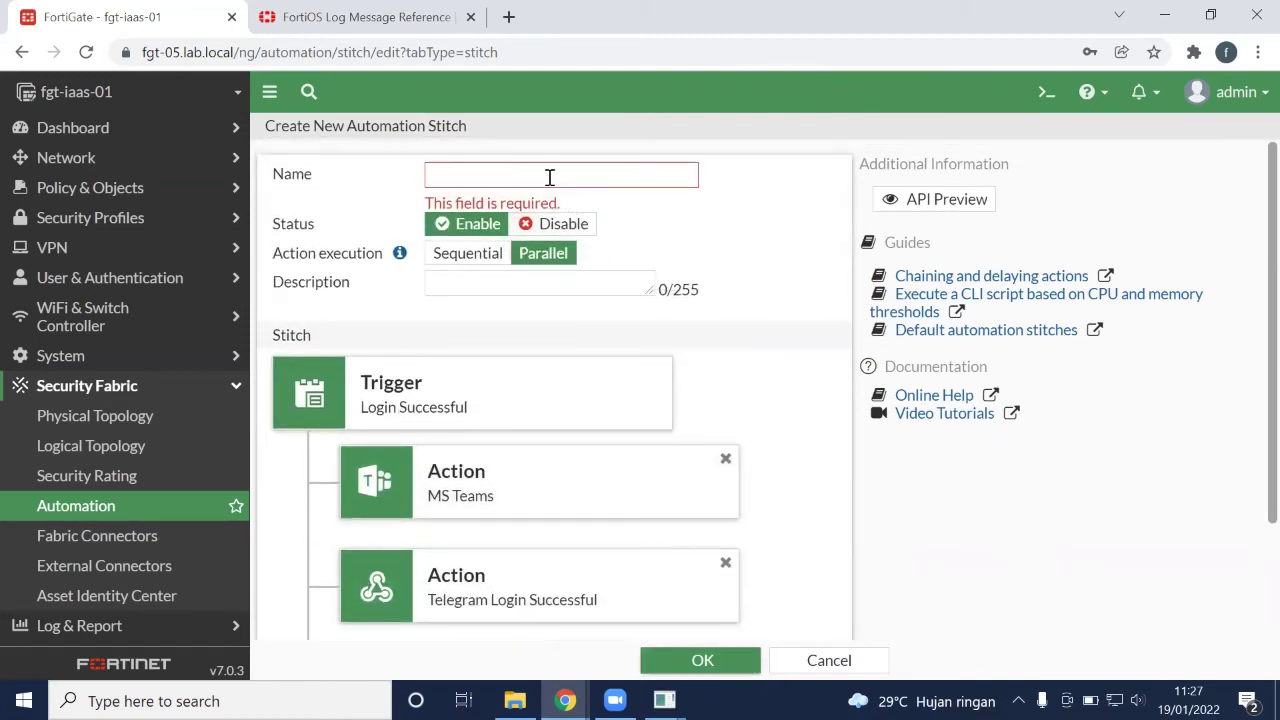
left_click(549, 177)
type("Login Successful")
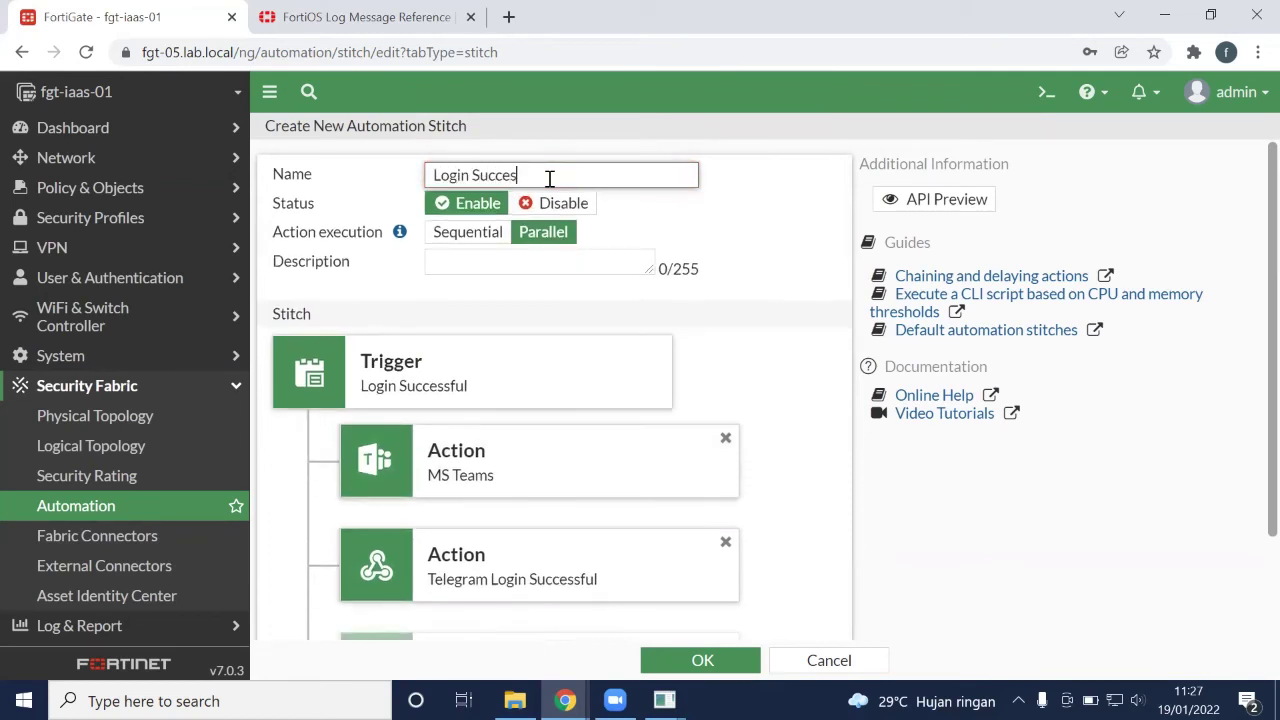
left_click(701, 662)
Start a new automation stitch named Attr Conf with the Attr Configured trigger
left_click(342, 179)
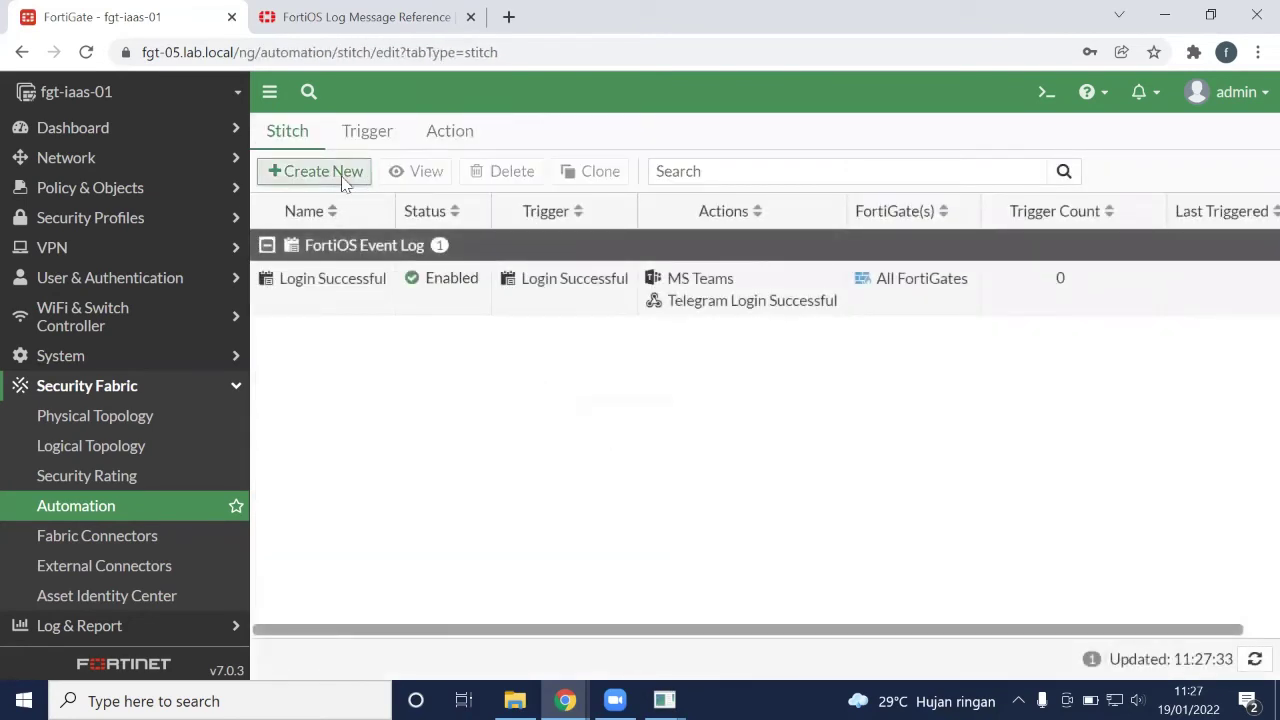
left_click(478, 185)
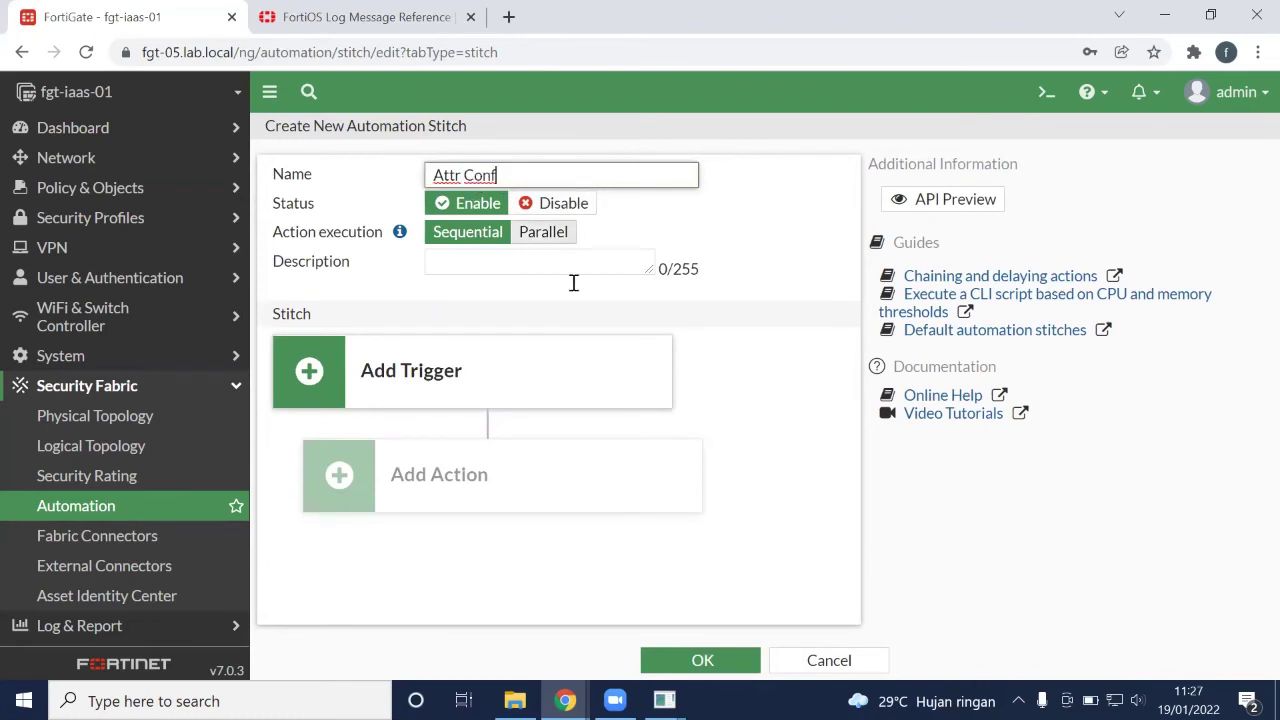
left_click(531, 369)
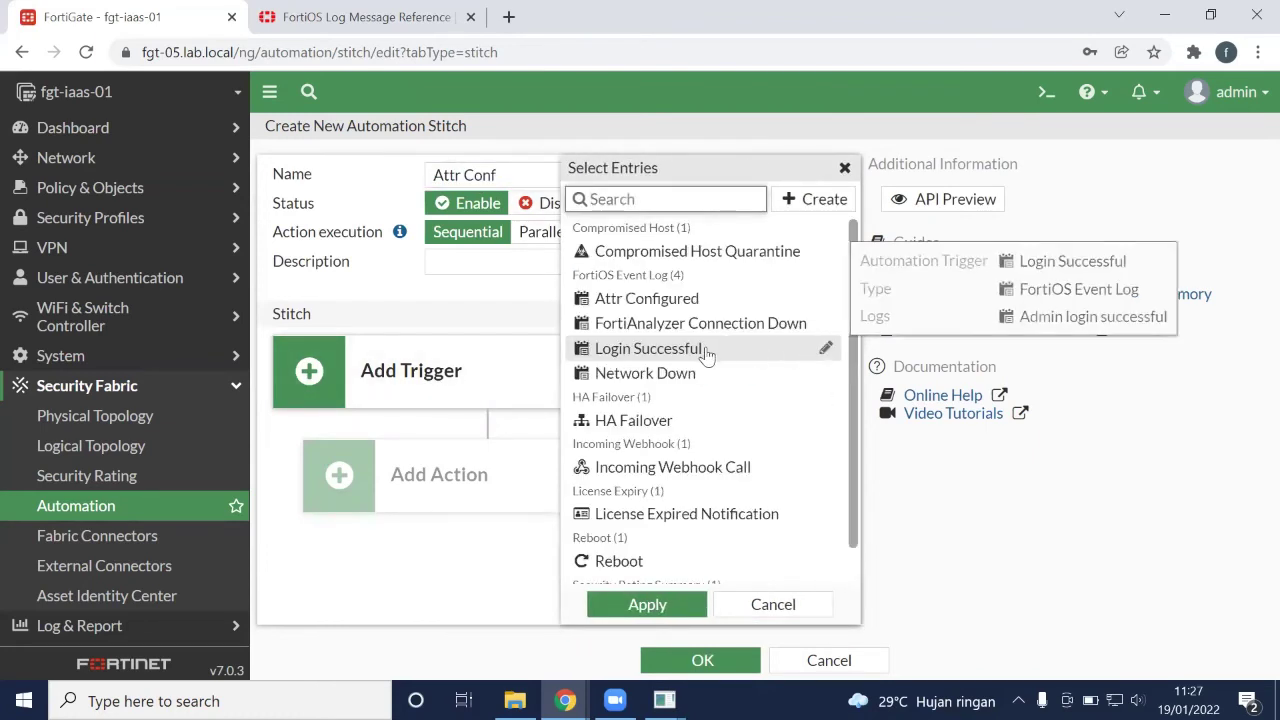
left_click(685, 298)
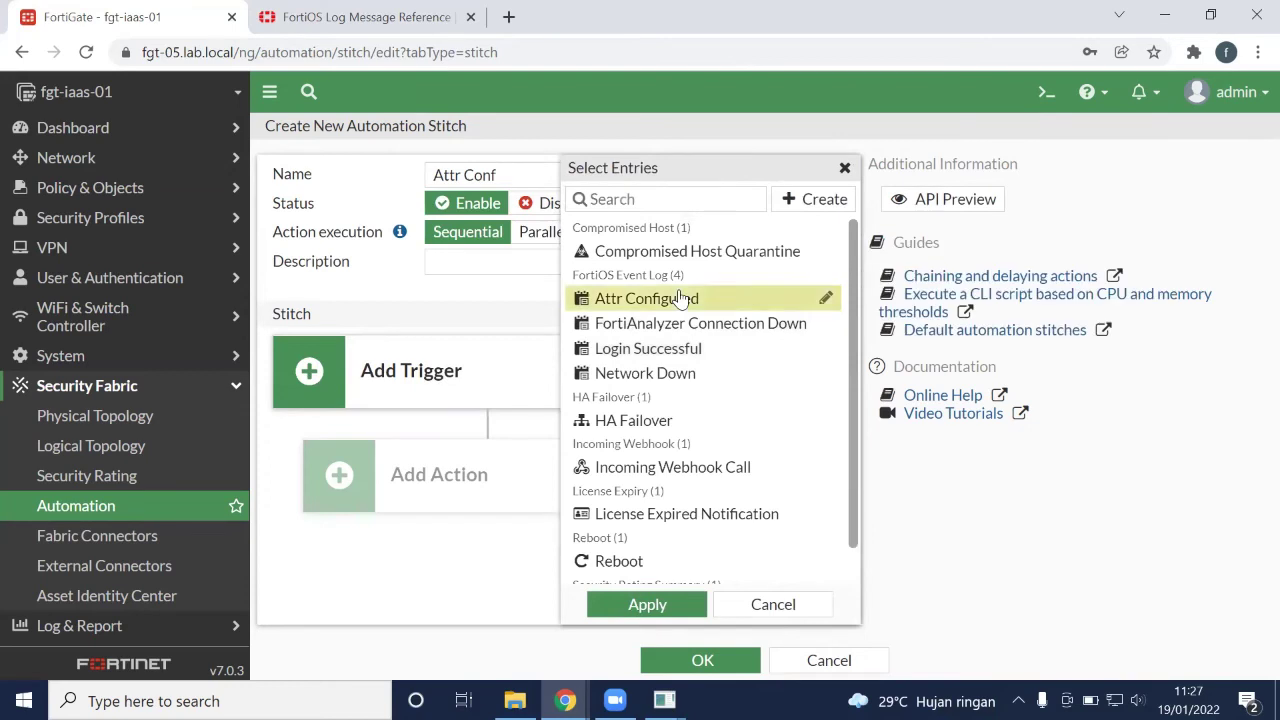
left_click(640, 604)
Add MS Teams and Telegram Attr Changed actions, run them in parallel, and save the stitch
left_click(514, 502)
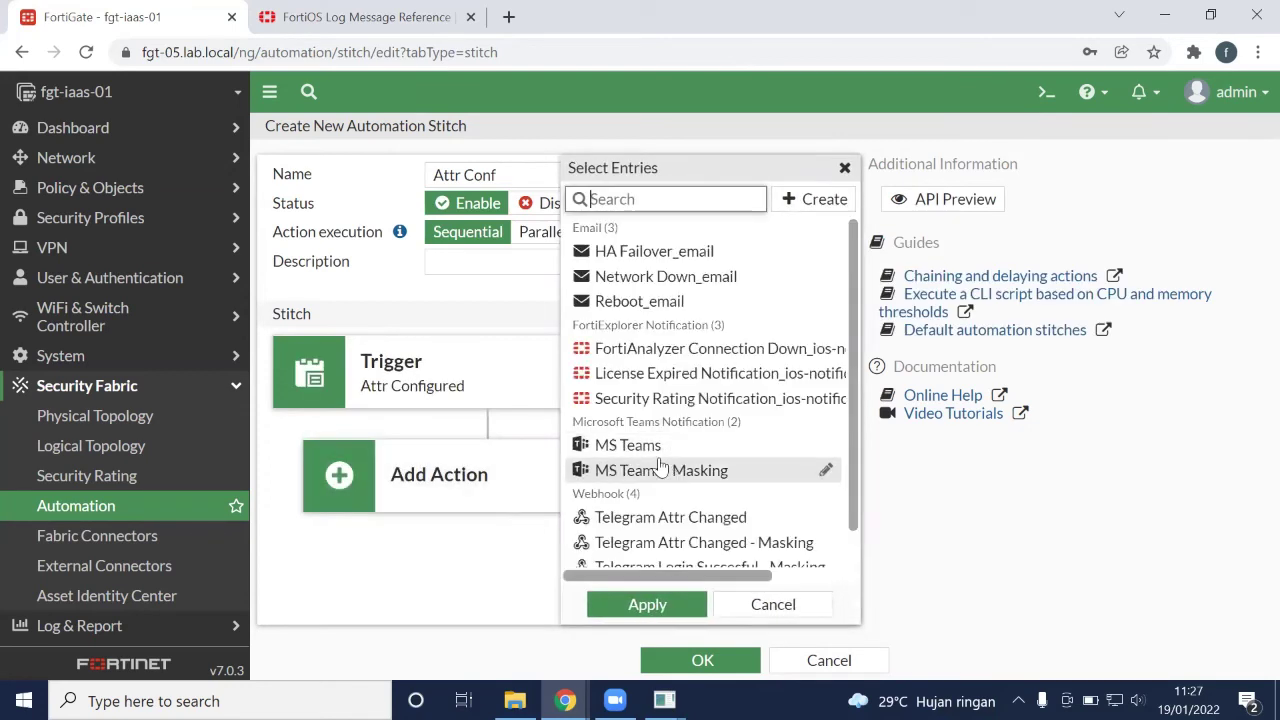
left_click(628, 446)
left_click(648, 605)
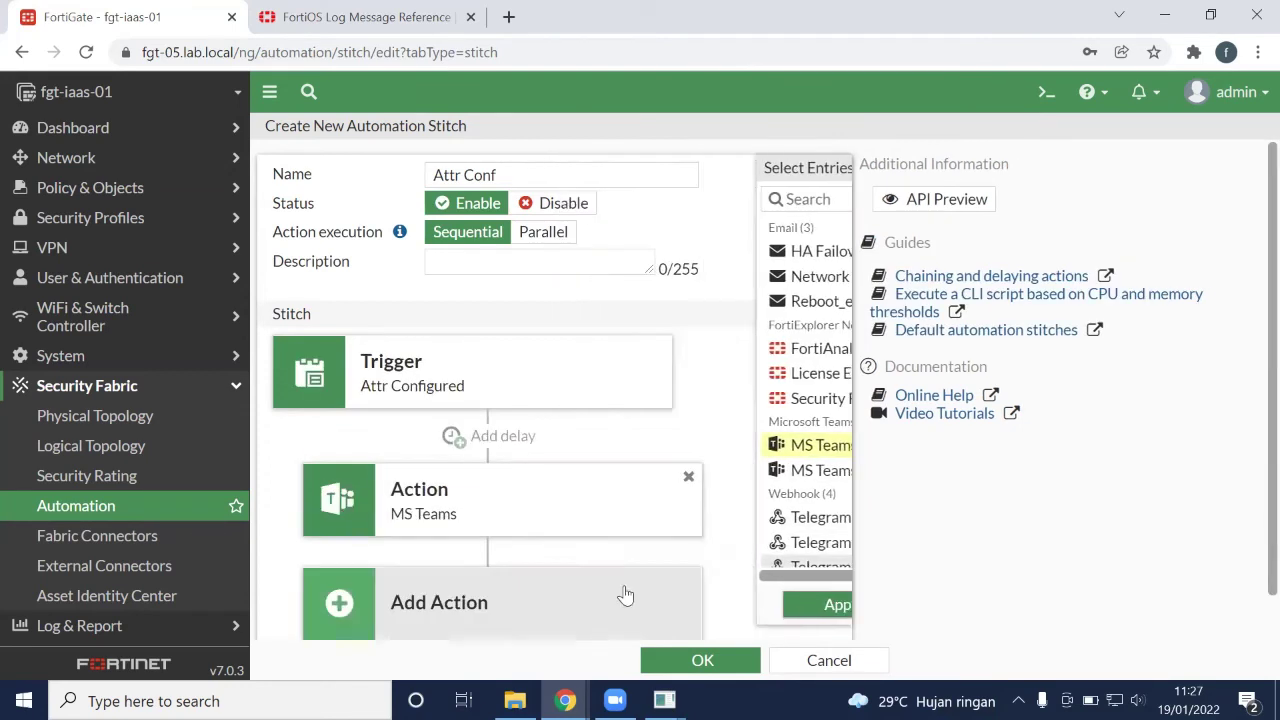
scroll(571, 569, "down", 1)
left_click(545, 572)
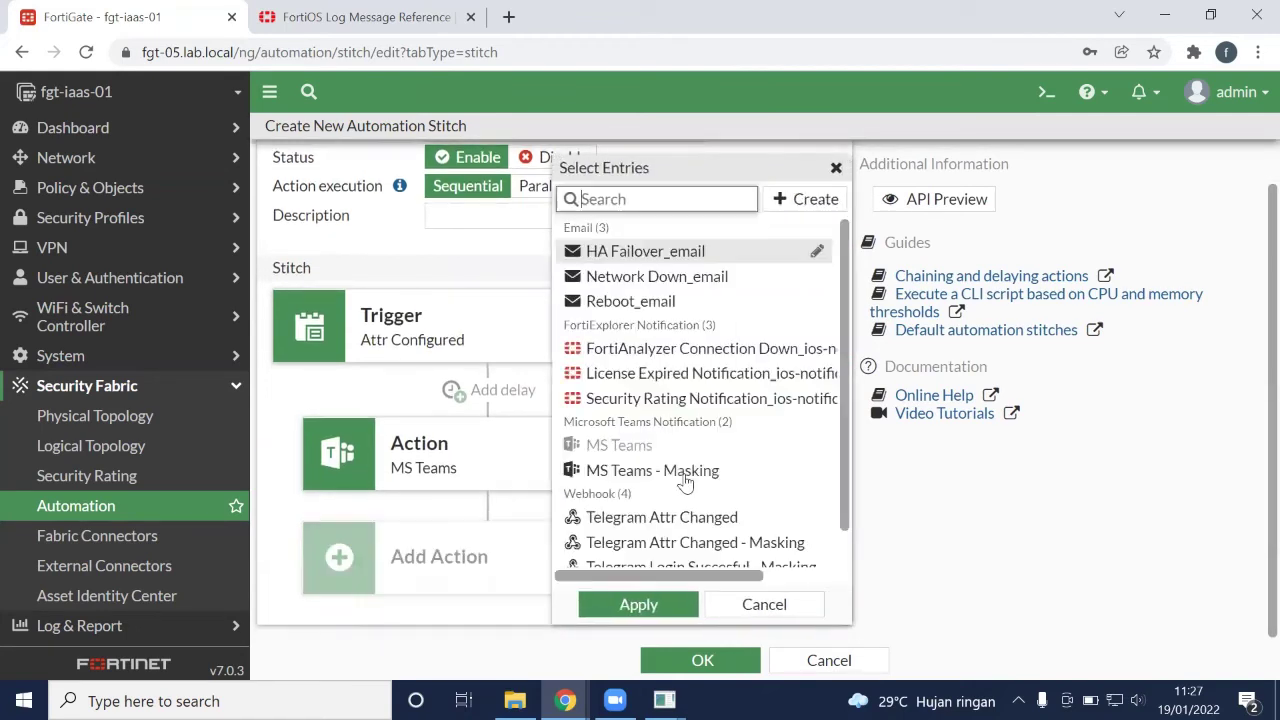
scroll(650, 480, "down", 1)
left_click(660, 481)
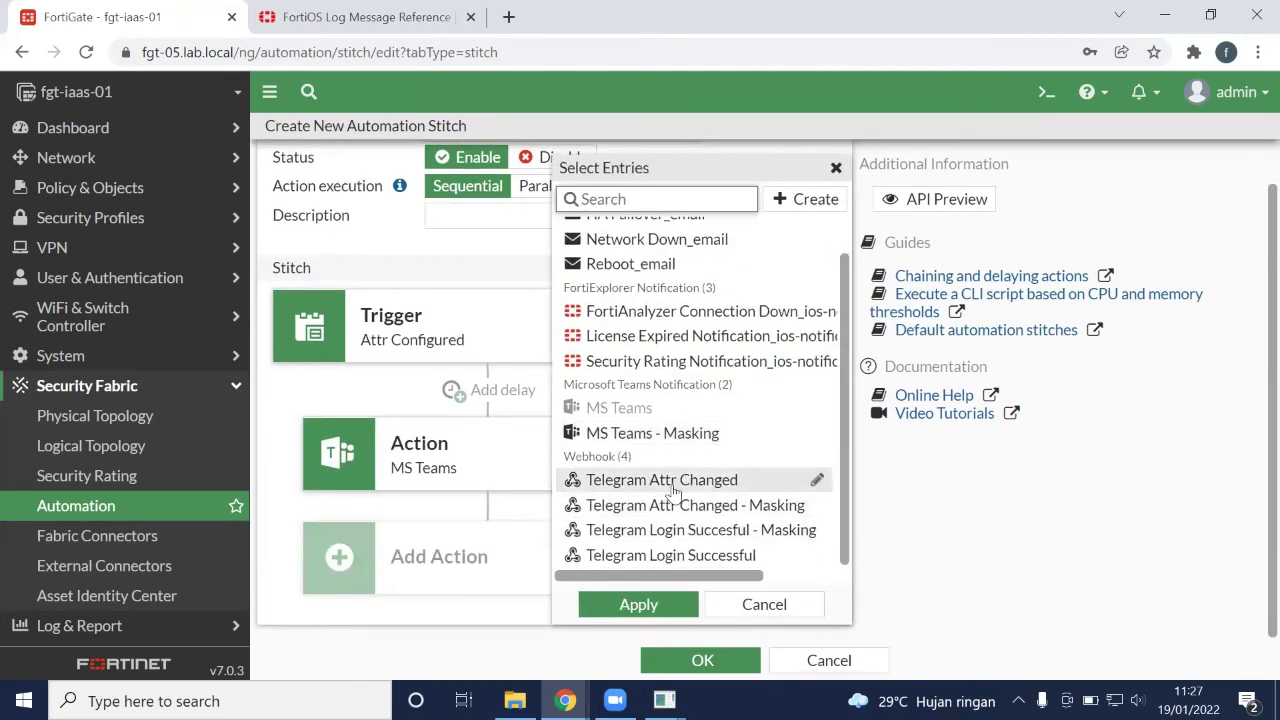
left_click(638, 605)
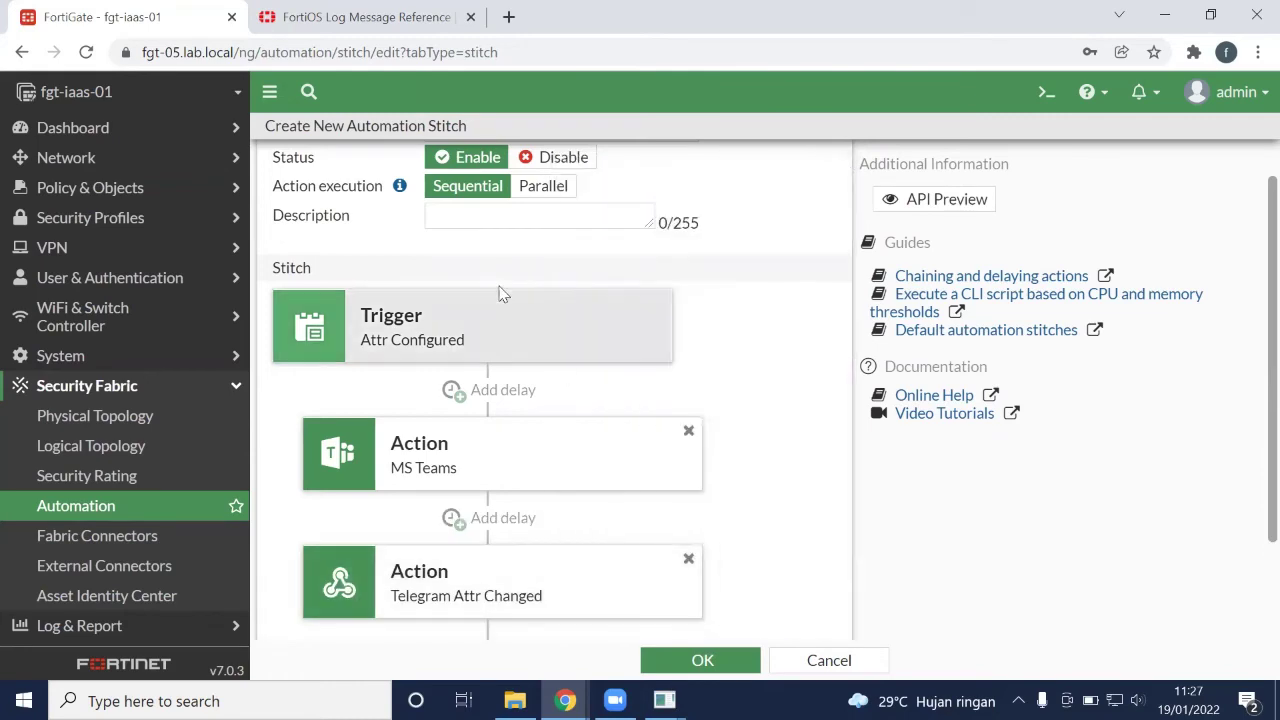
left_click(543, 187)
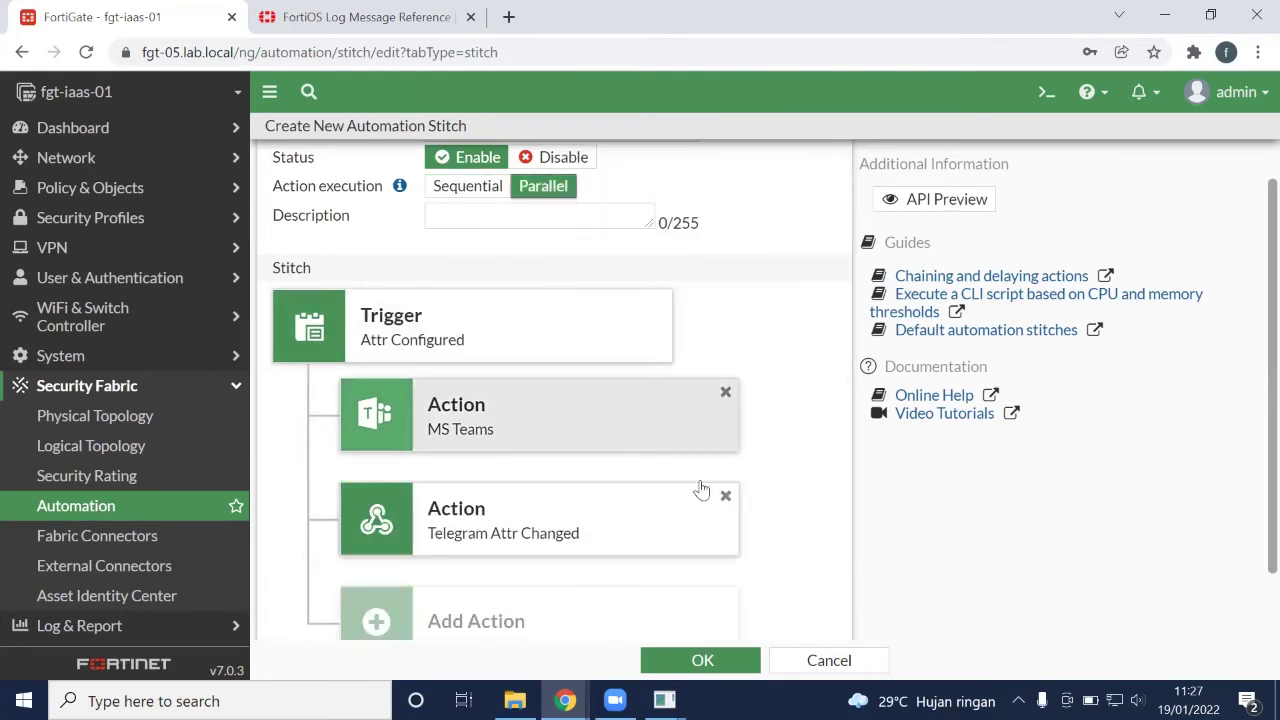
left_click(717, 660)
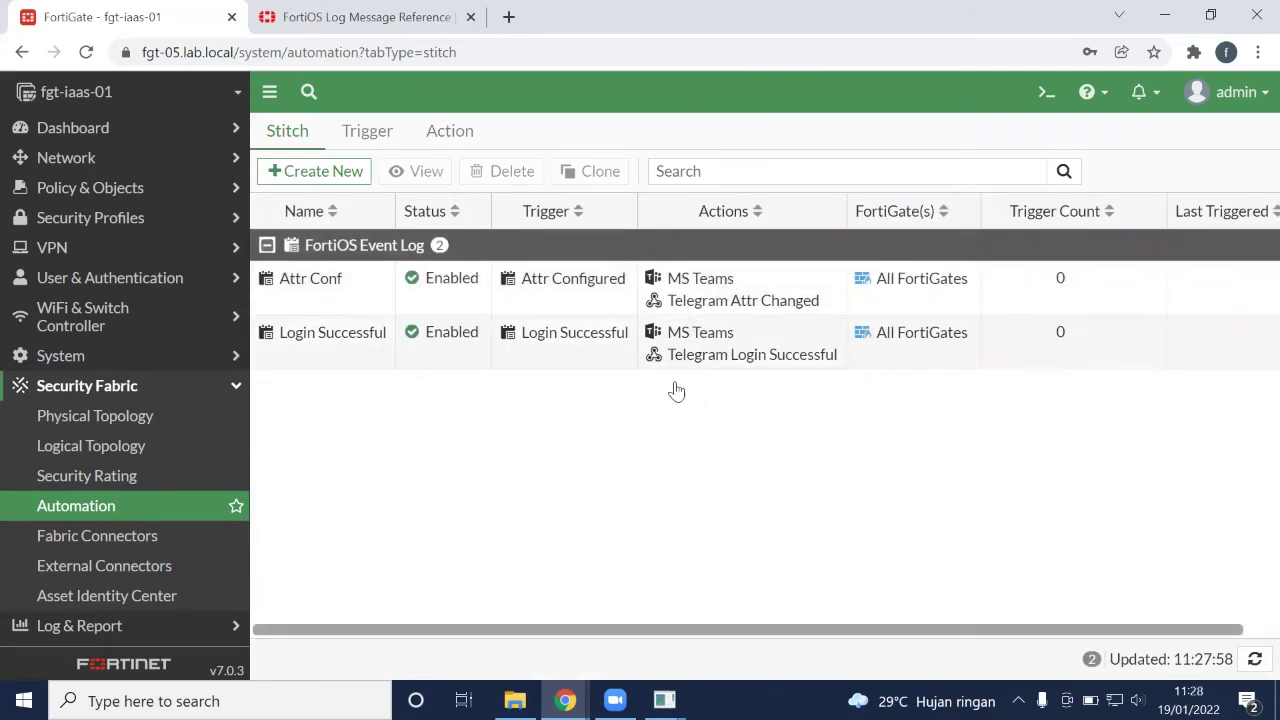
Snap the incognito login window to the left half and the phone mirror to the right
left_click(565, 700)
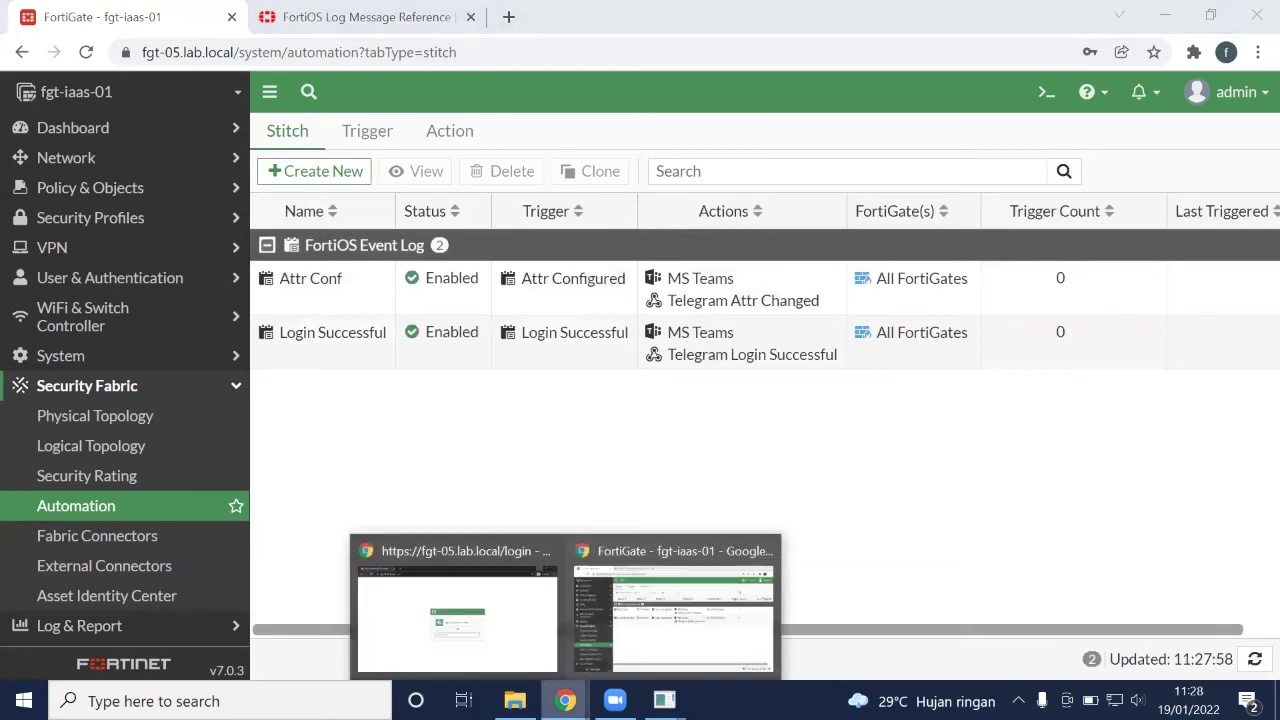
left_click(484, 614)
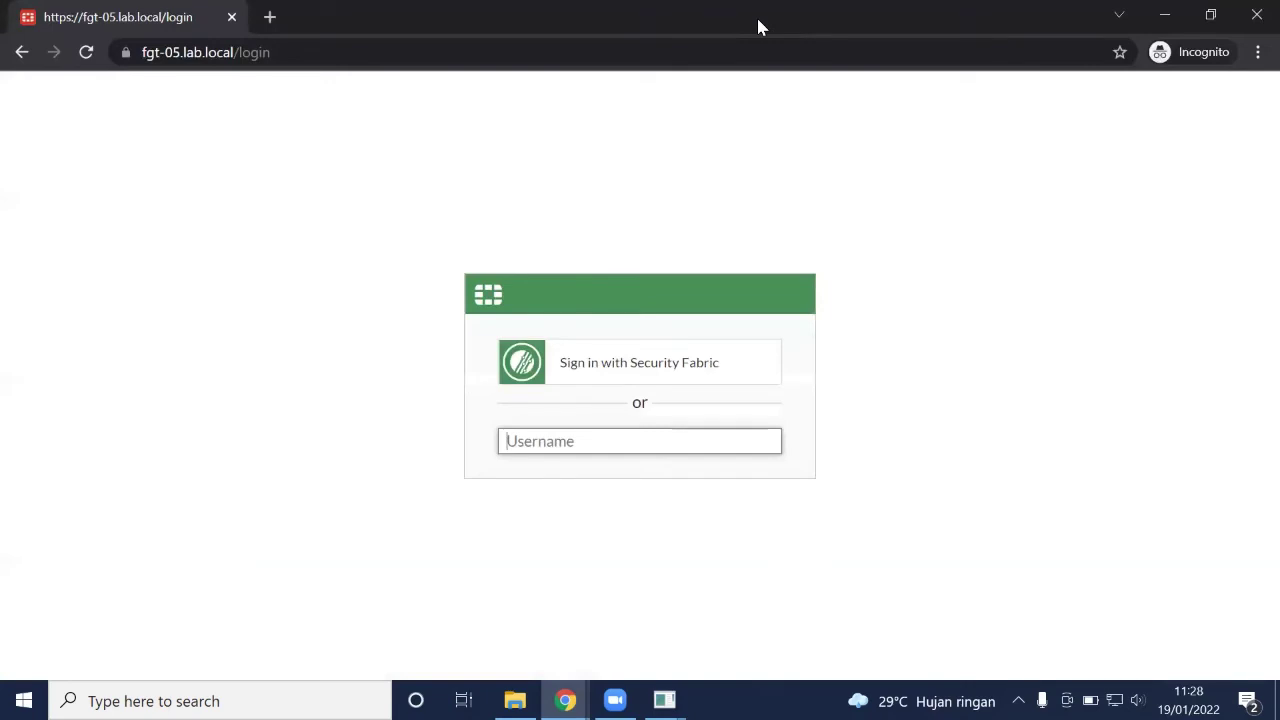
double_click(756, 27)
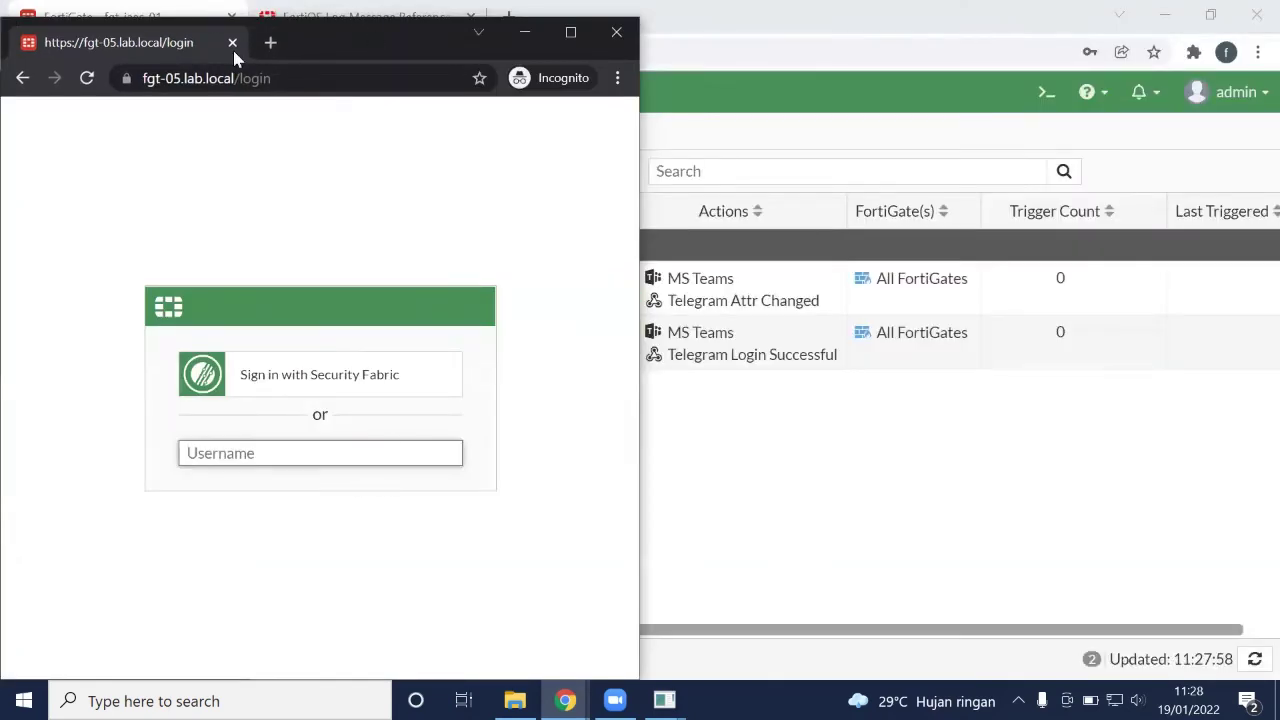
left_click_drag(369, 36, 2, 40)
left_click(827, 432)
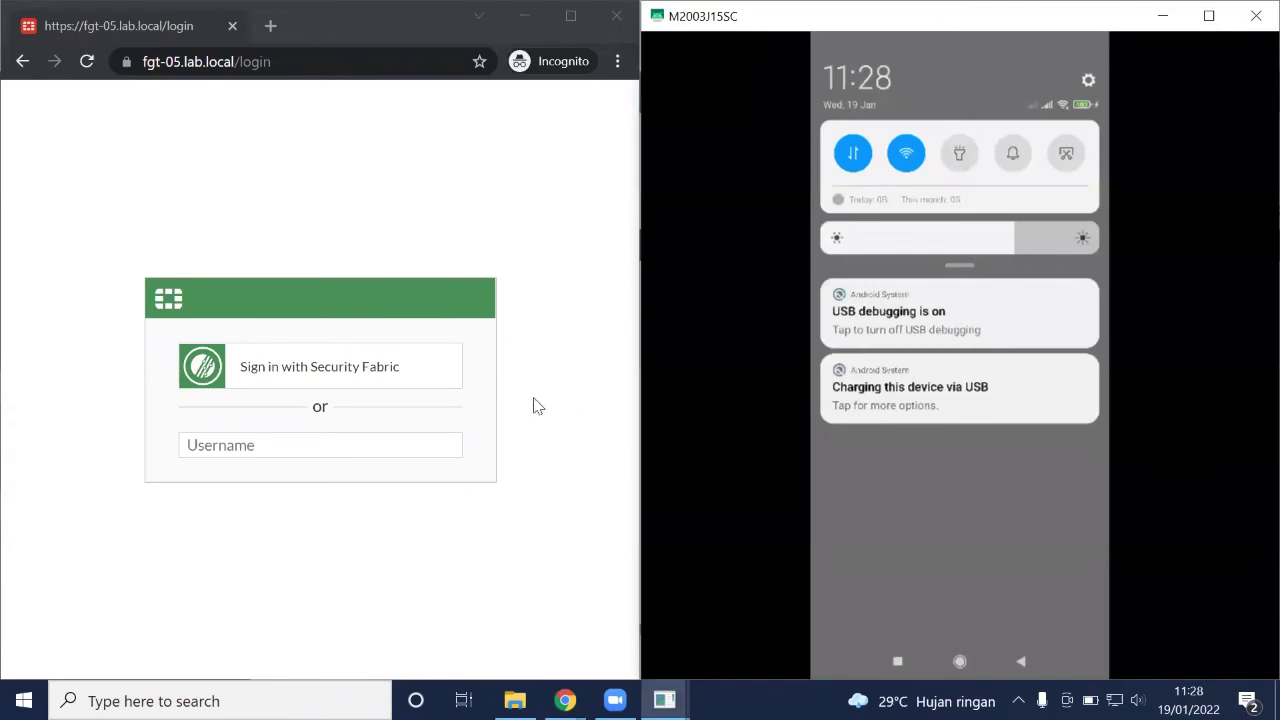
Log in with the administrator username and password
left_click(413, 445)
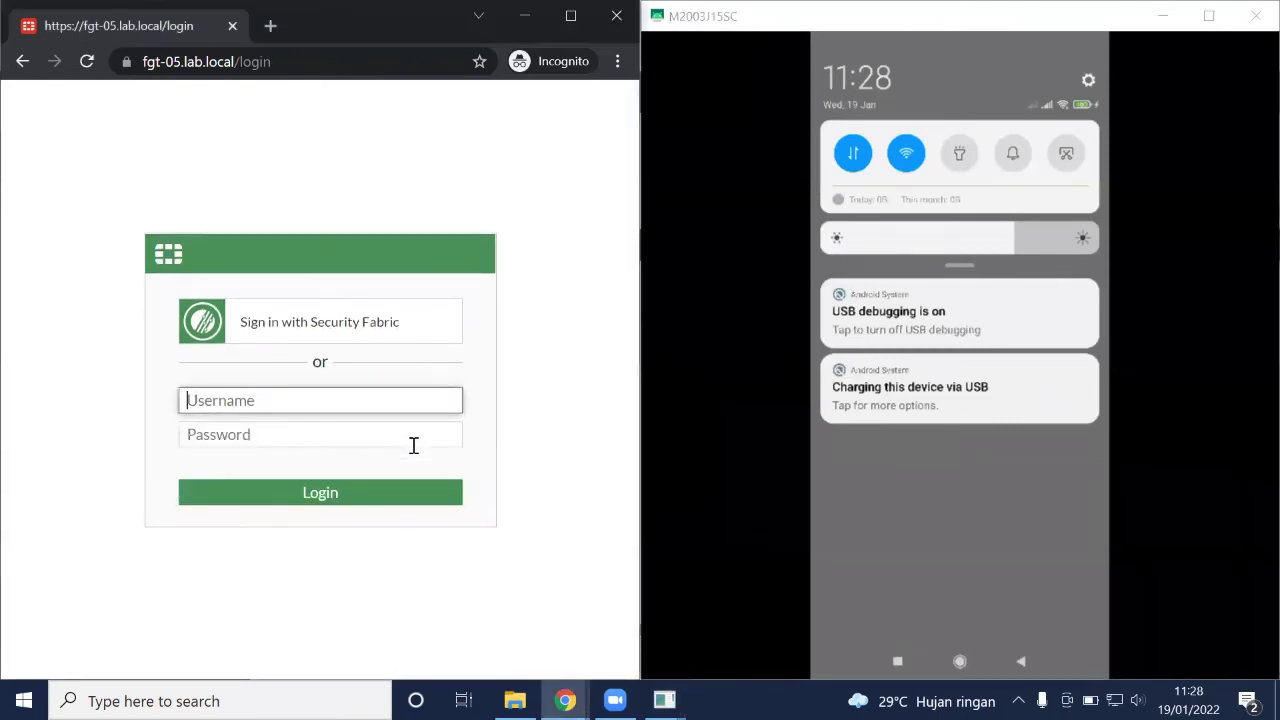
type("admin")
key("Tab")
type("ad")
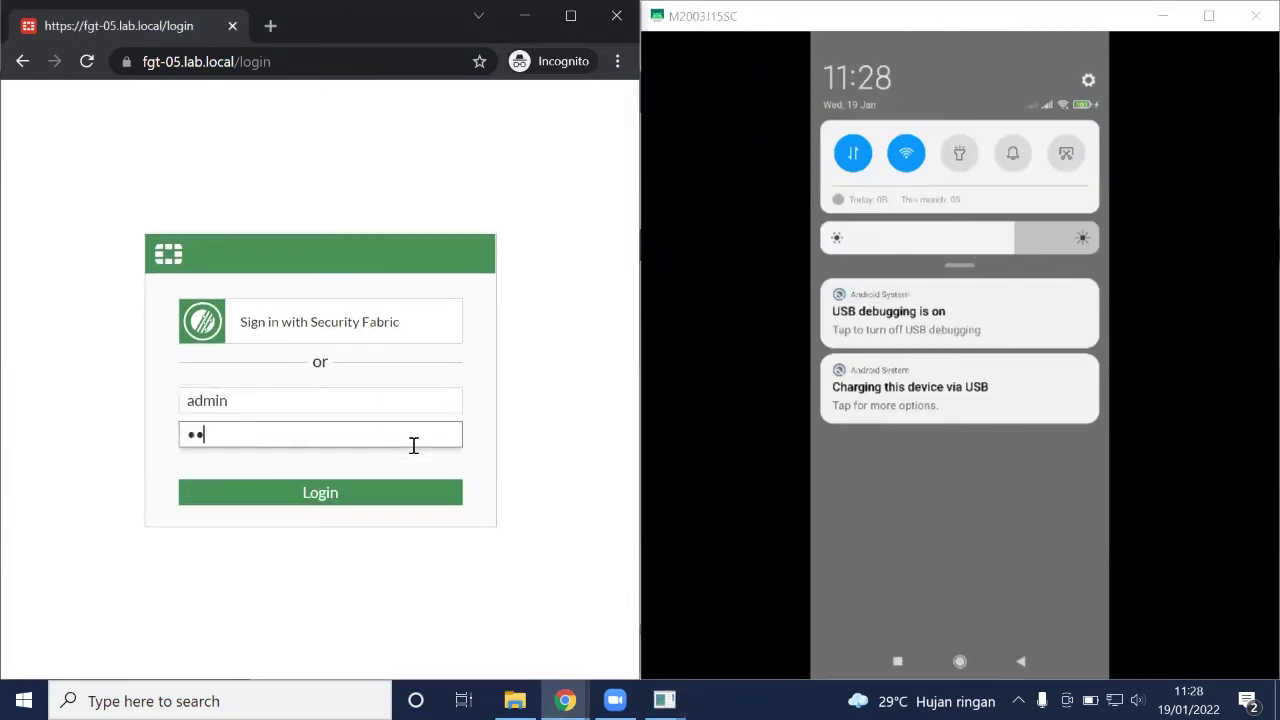
key("Return")
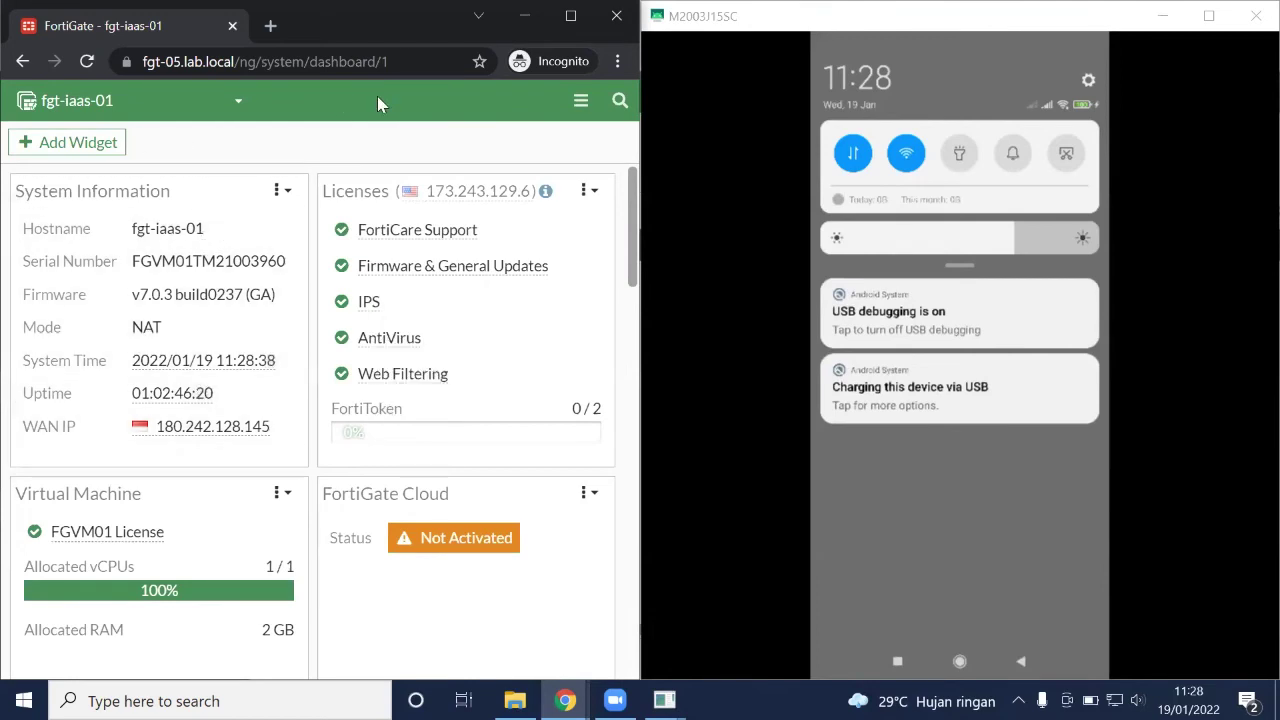
Go to the System > Settings page
left_click(580, 101)
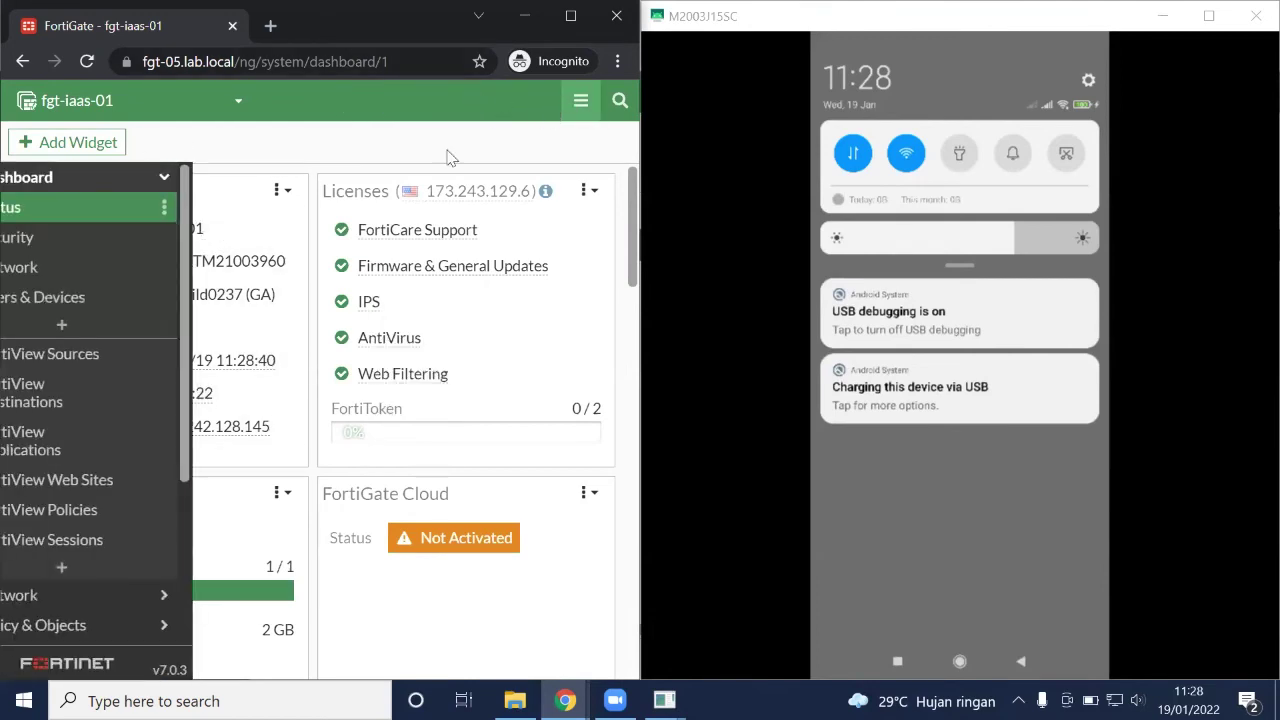
scroll(125, 455, "down", 1)
scroll(125, 460, "down", 2)
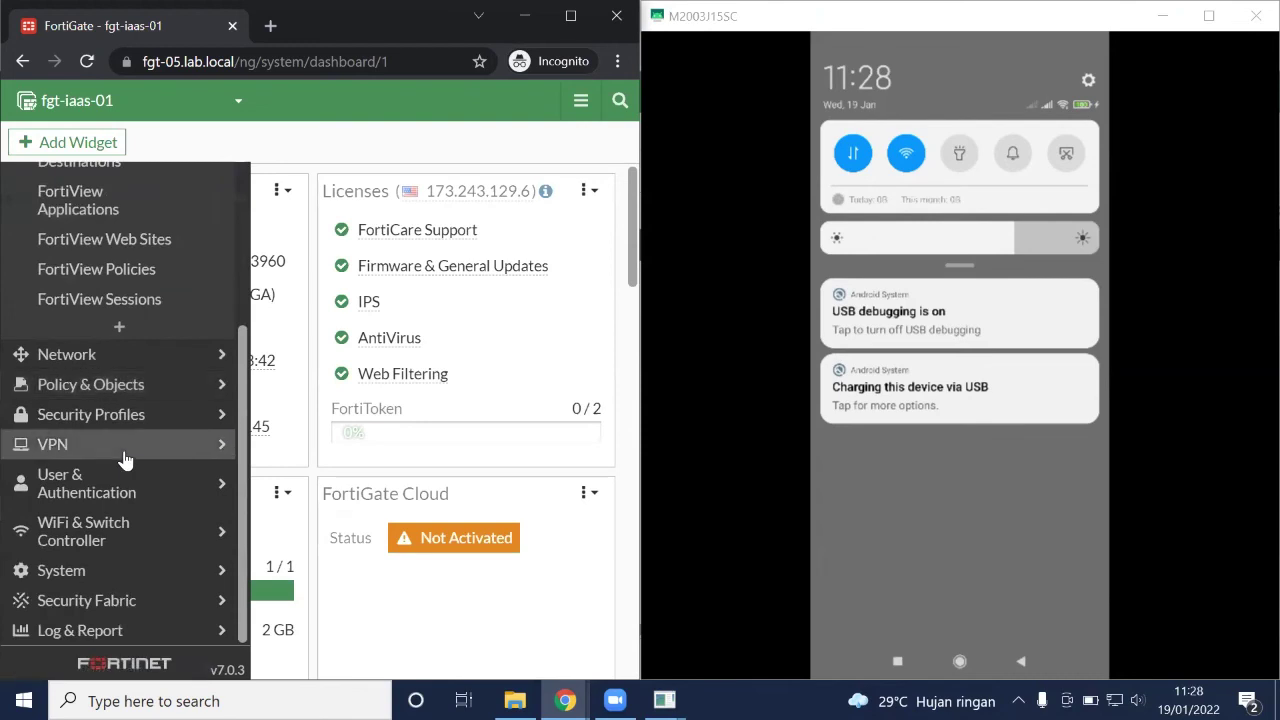
left_click(149, 574)
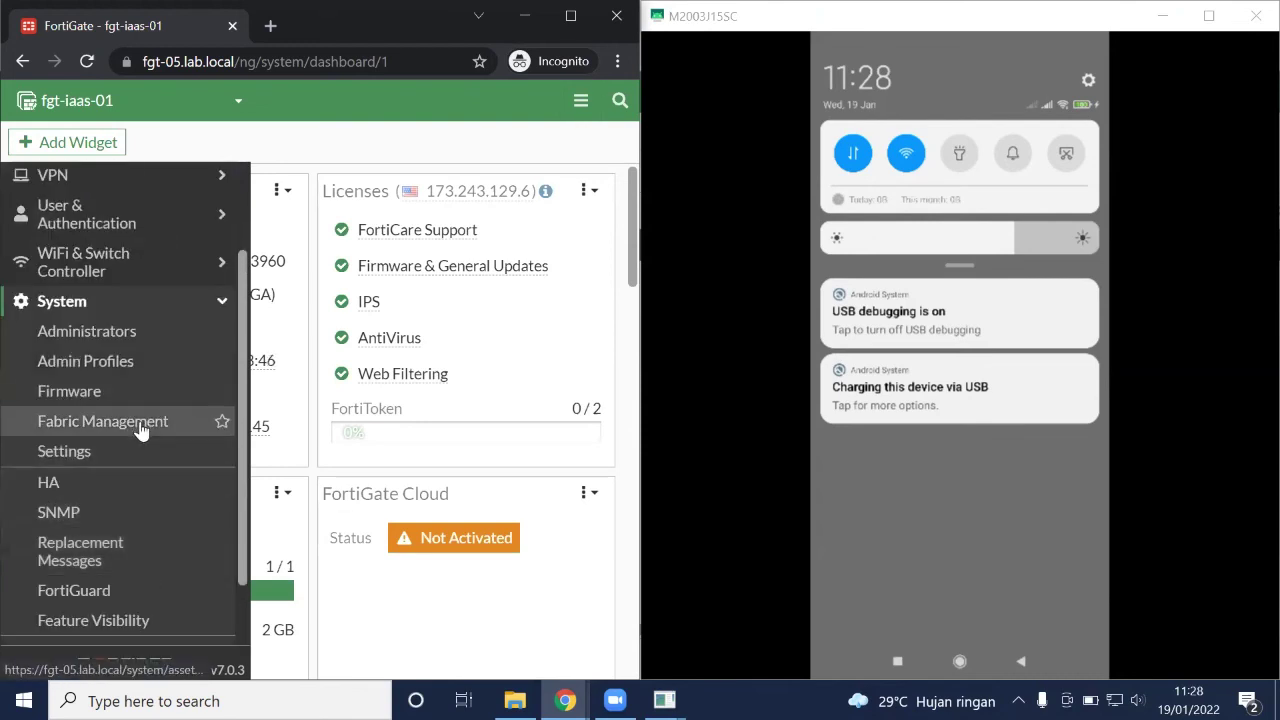
left_click(143, 457)
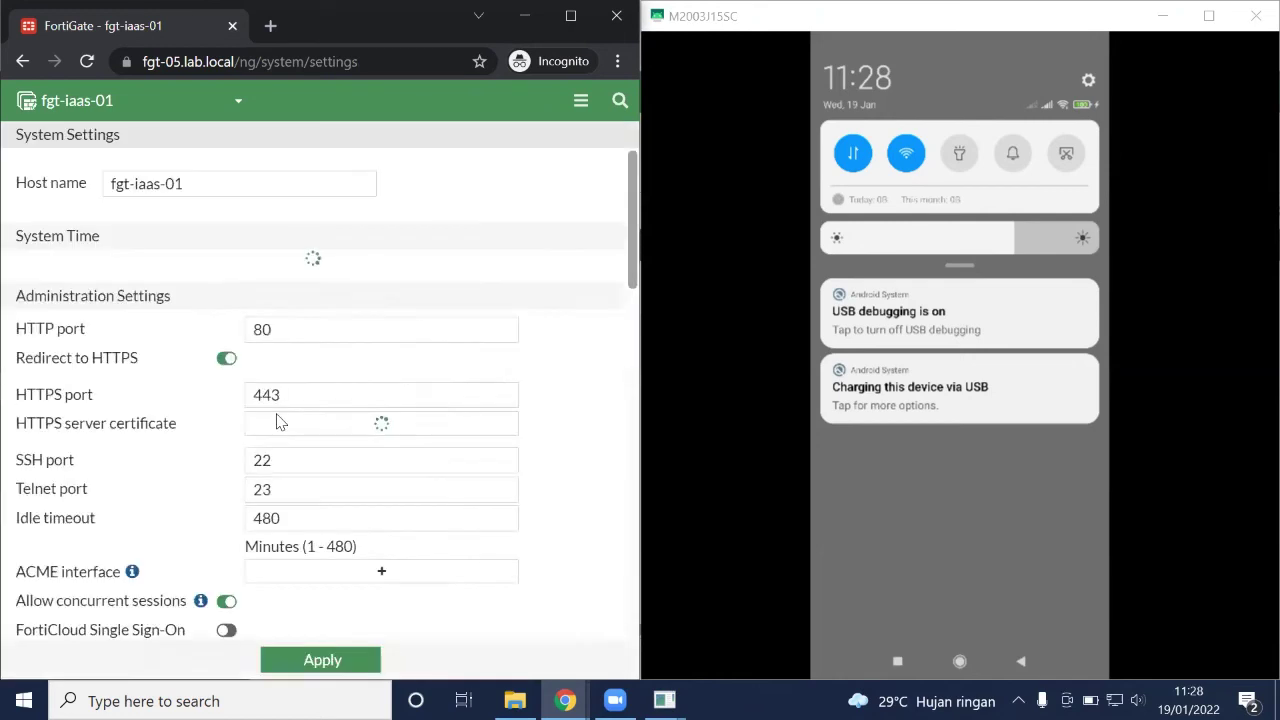
Change the time zone to (GMT+3:00) Istanbul and apply it
left_click(413, 306)
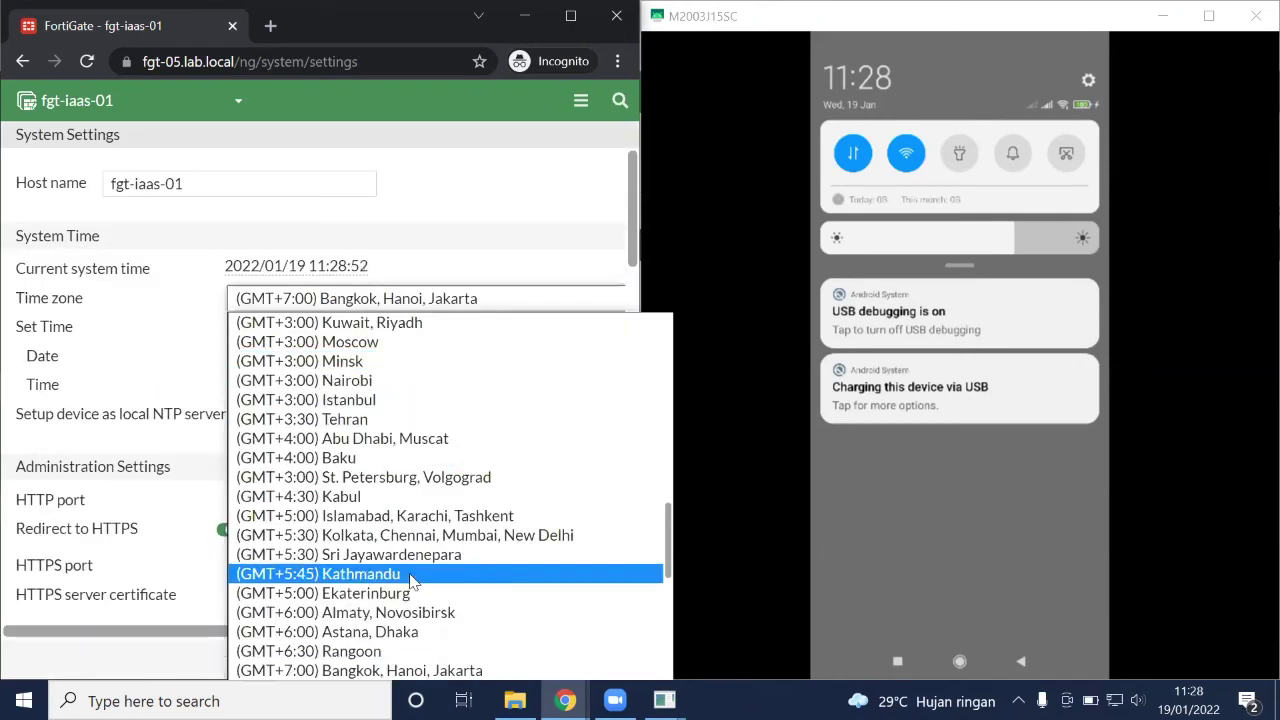
scroll(410, 580, "down", 1)
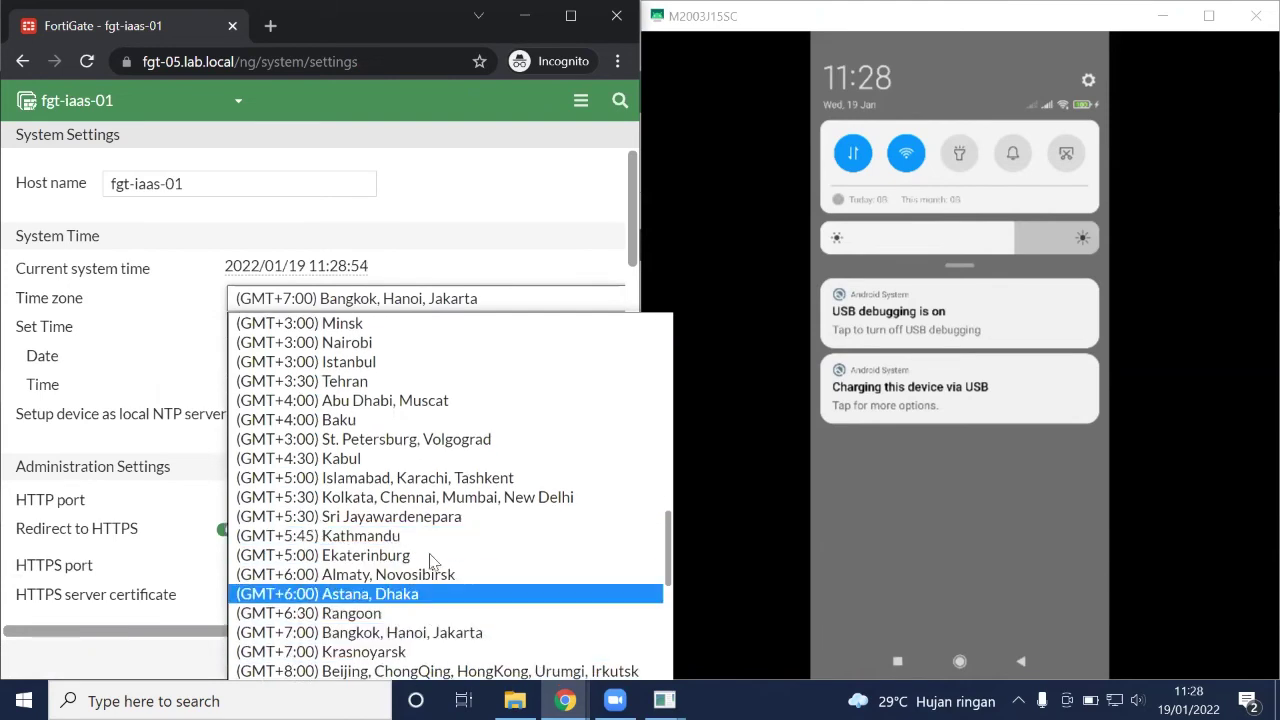
left_click(380, 364)
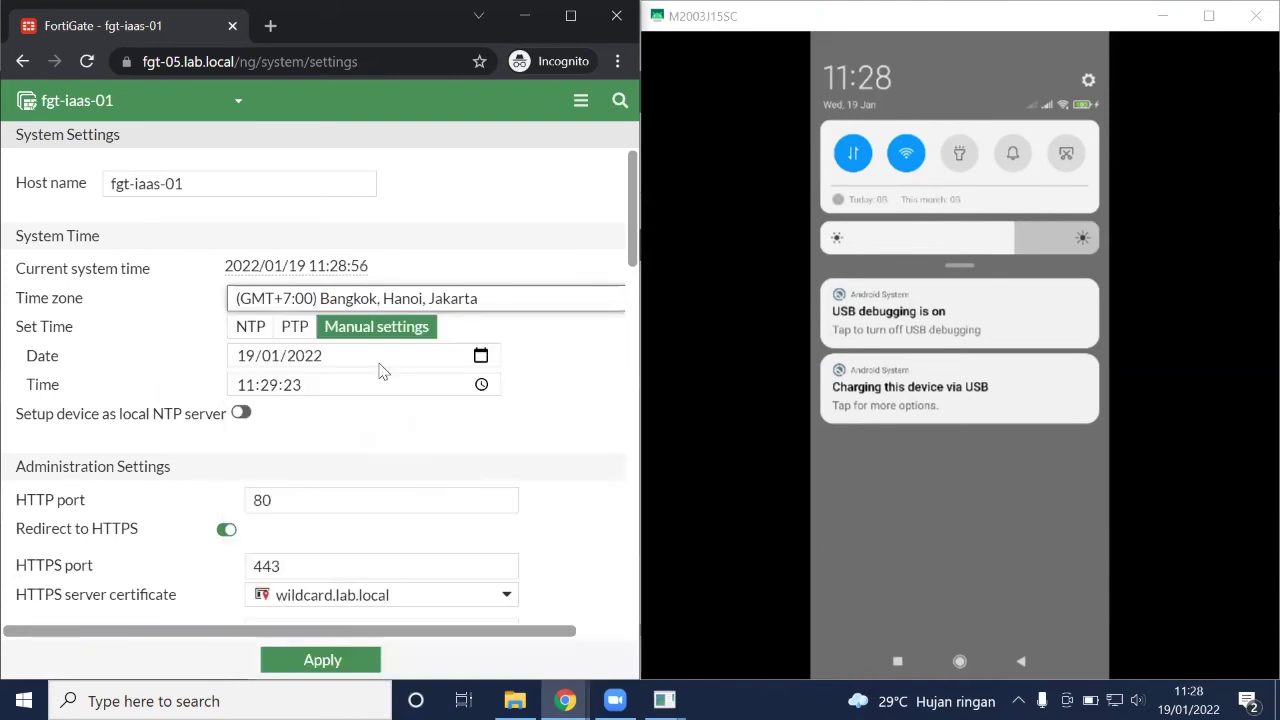
left_click(347, 657)
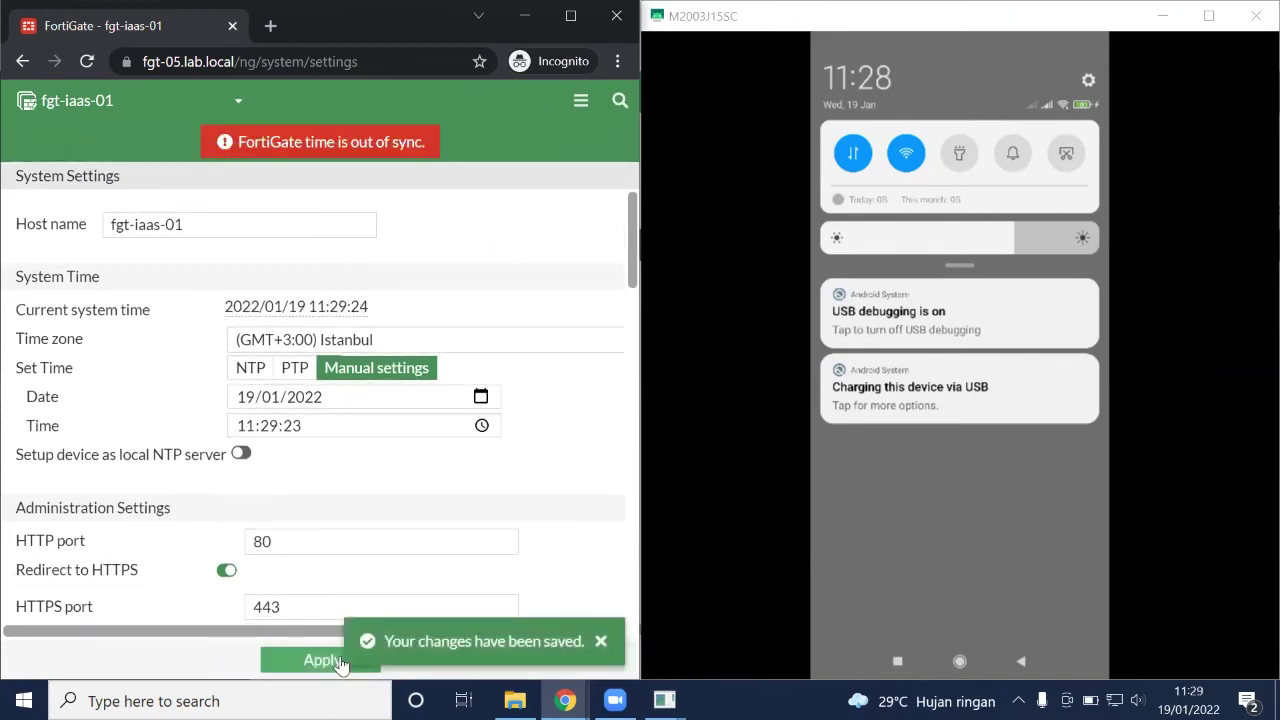
scroll(378, 570, "down", 1)
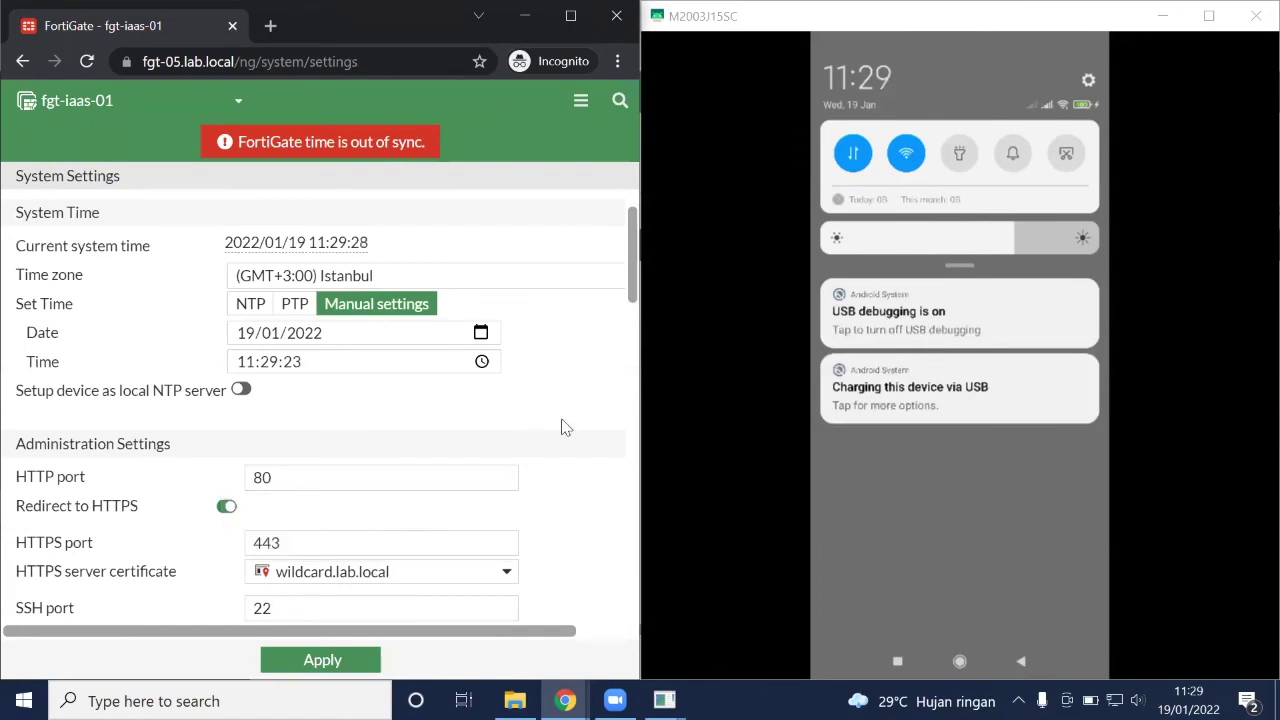
scroll(562, 427, "down", 5)
scroll(562, 427, "down", 7)
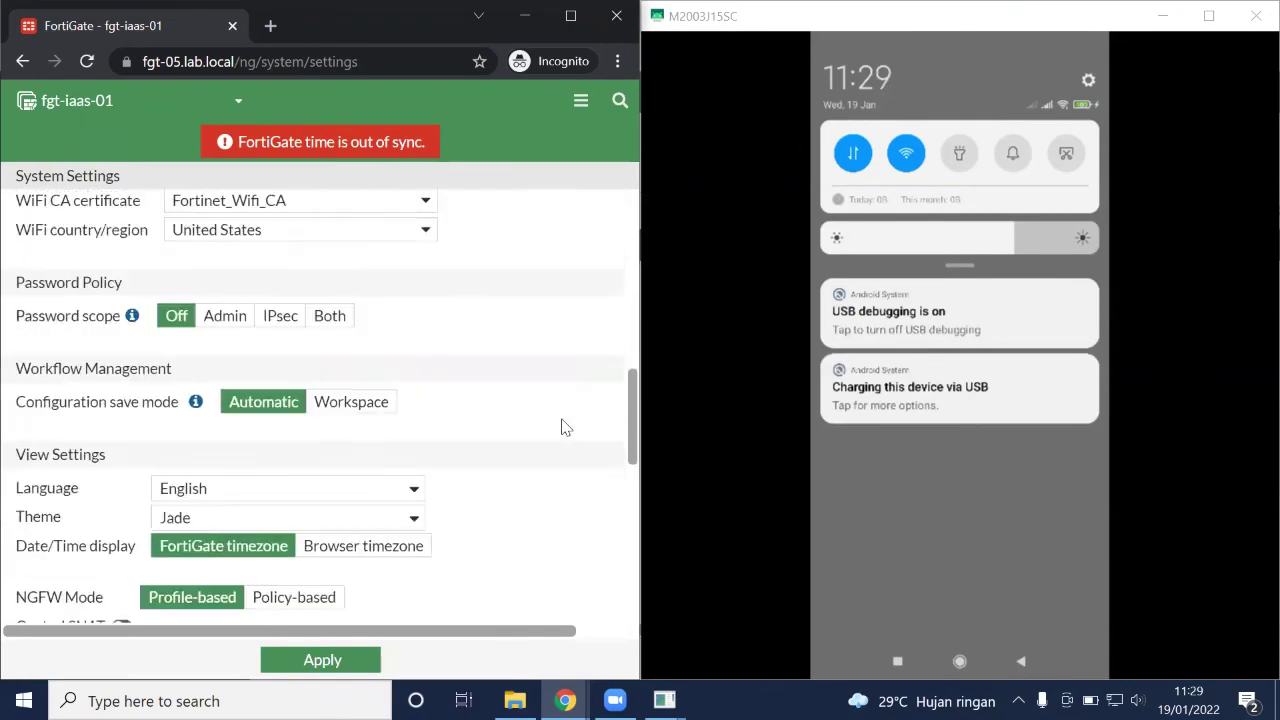
scroll(562, 427, "up", 1)
Open the Teams notification on the phone to read the Bangkok-to-Istanbul time zone log
scroll(562, 427, "up", 10)
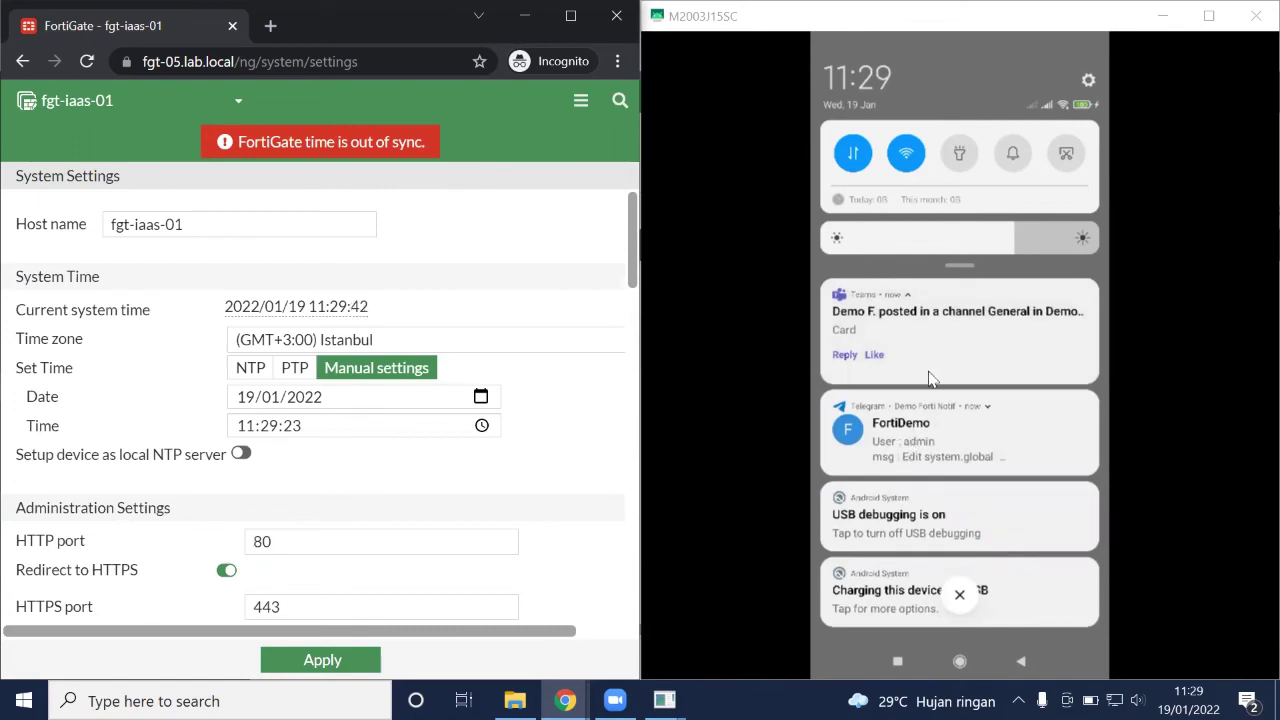
left_click(925, 481)
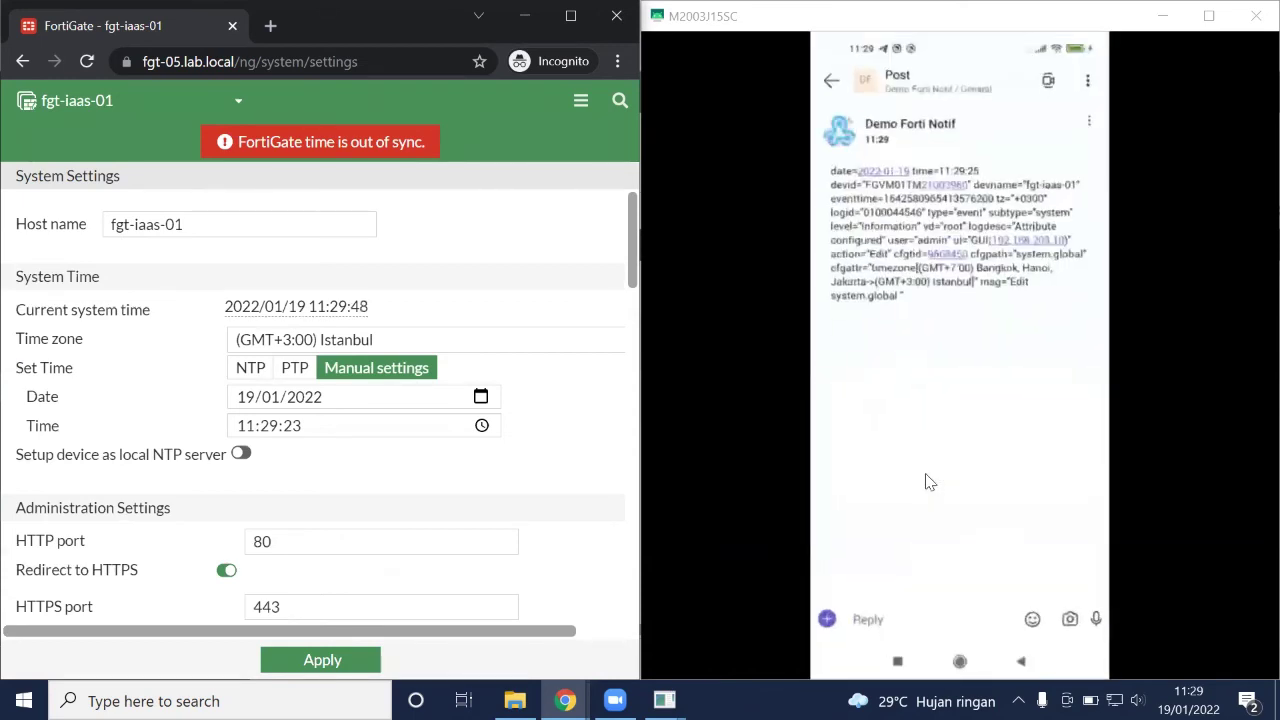